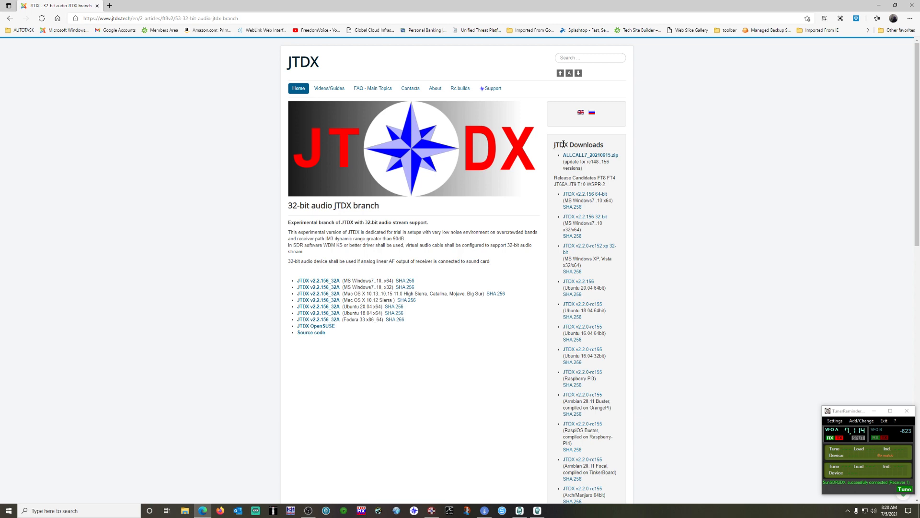
- Open the page for the experimental JTDX branch with 32-bit audio stream support from the download list
{"action": "scroll", "coordinate": [579, 157], "scroll_direction": "down", "scroll_amount": 15}
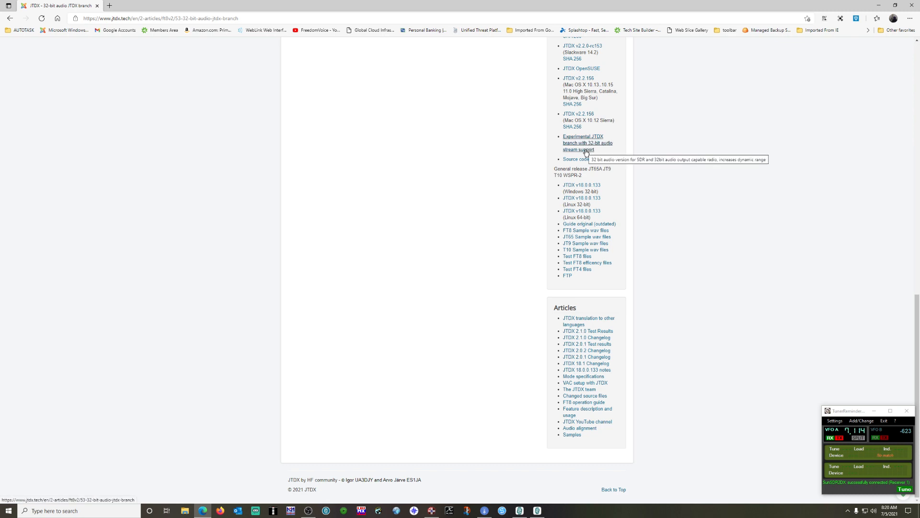
{"action": "left_click", "coordinate": [585, 152]}
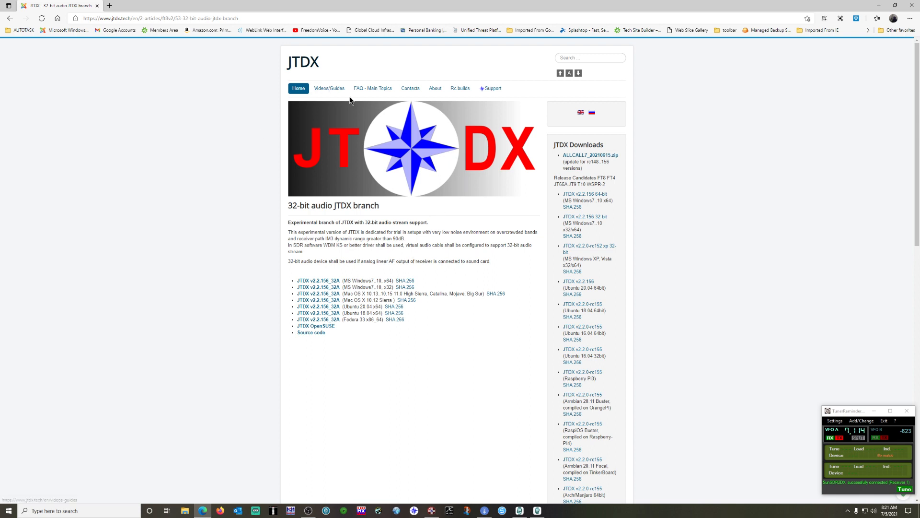
- Close the browser and minimize the tuner reminder window over ExpertSDR3
{"action": "left_click", "coordinate": [911, 7]}
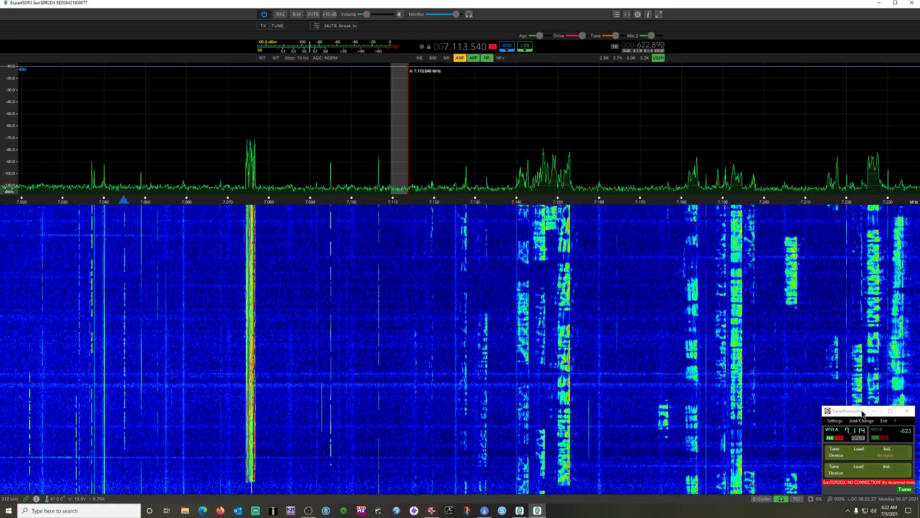
{"action": "left_click", "coordinate": [879, 413]}
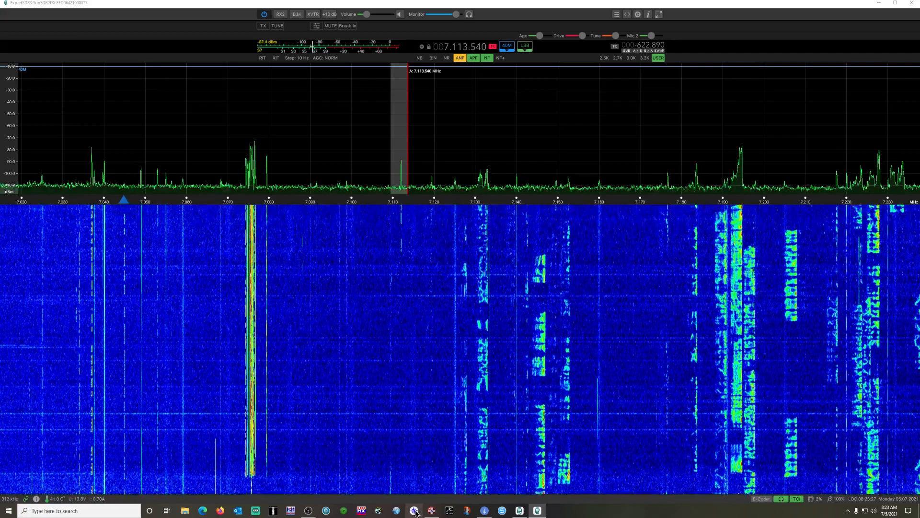
- Start JTDX and try to reconnect its rig control, cancel the error, and toggle the receiver's power in ExpertSDR3
{"action": "left_click", "coordinate": [415, 511]}
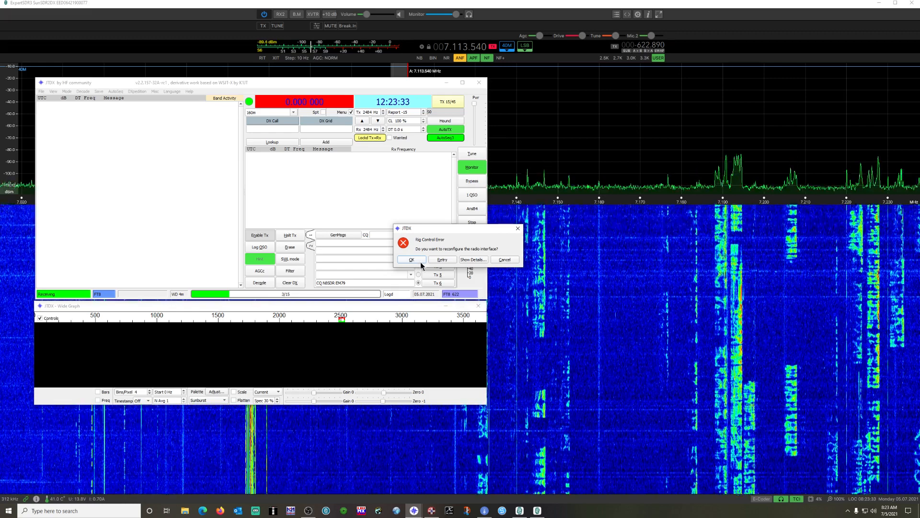
{"action": "left_click", "coordinate": [442, 260]}
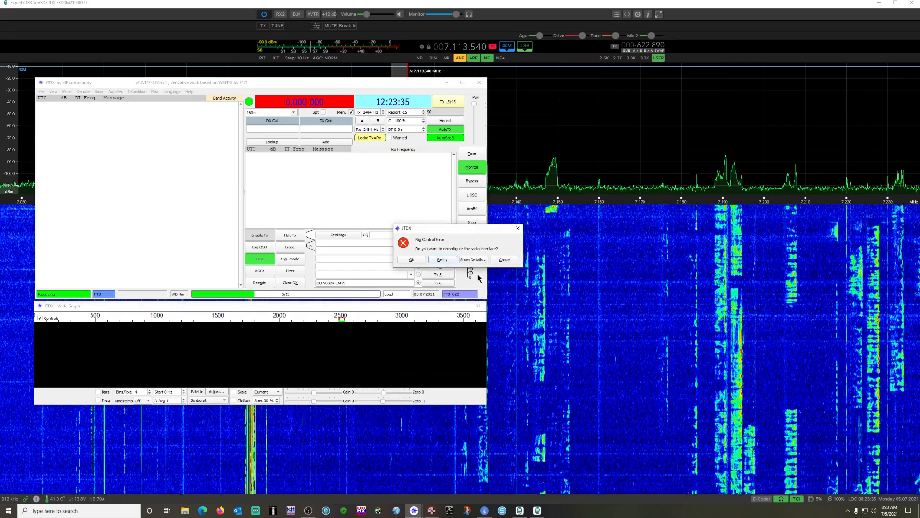
{"action": "left_click", "coordinate": [445, 261]}
{"action": "left_click", "coordinate": [447, 262]}
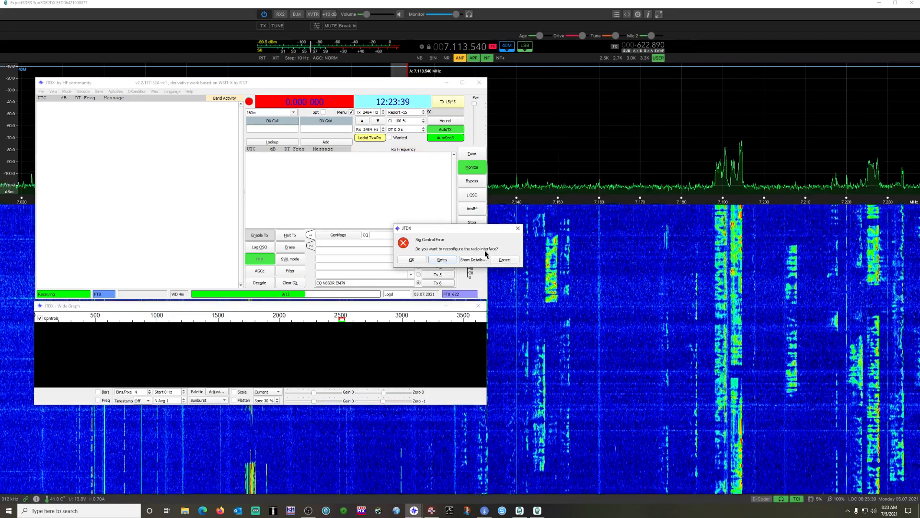
{"action": "left_click", "coordinate": [504, 260]}
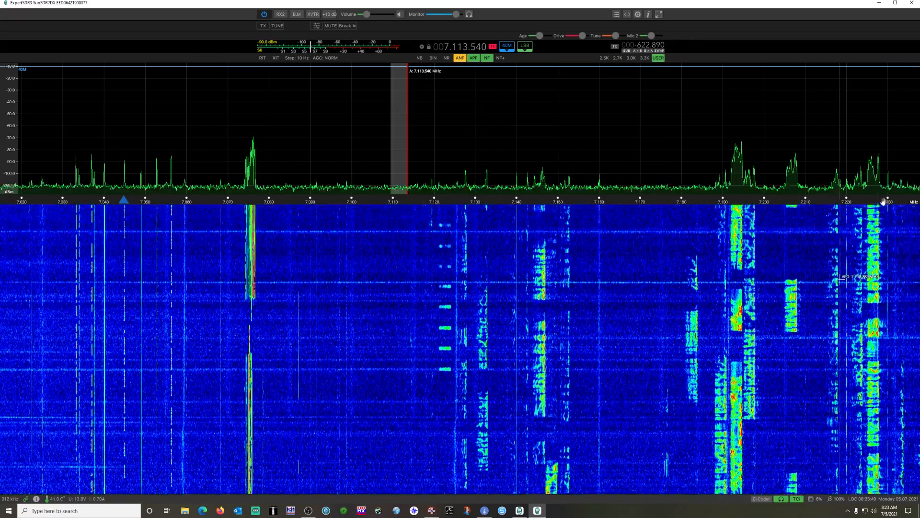
{"action": "left_click", "coordinate": [264, 15]}
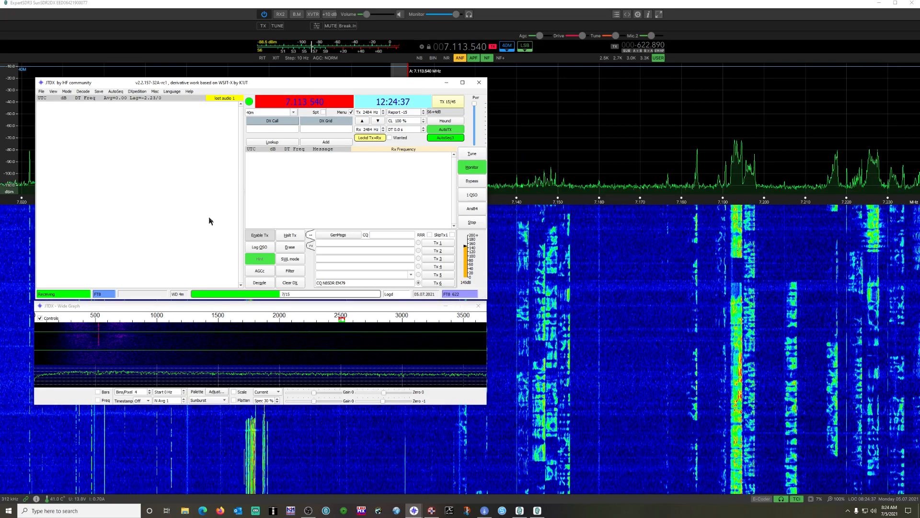
- Open the JTDX settings and try the dark style display option among the general settings
{"action": "left_click", "coordinate": [41, 92]}
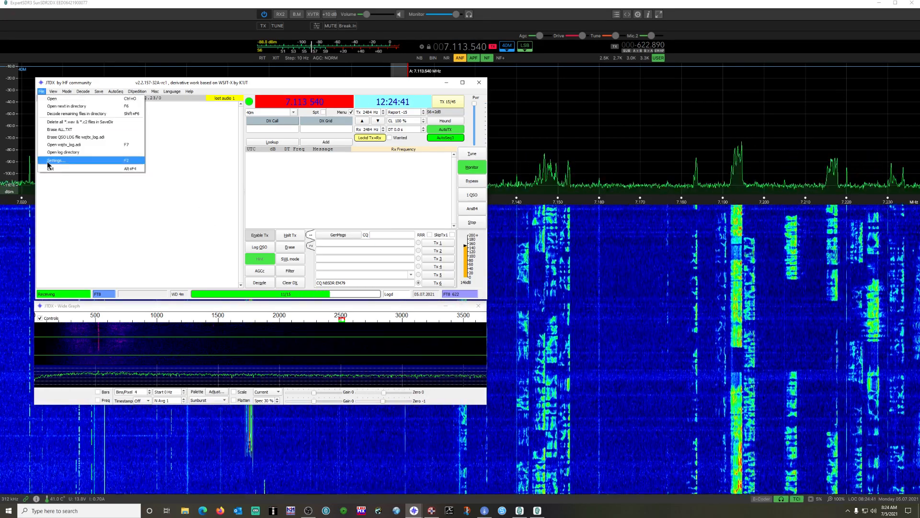
{"action": "left_click", "coordinate": [48, 160]}
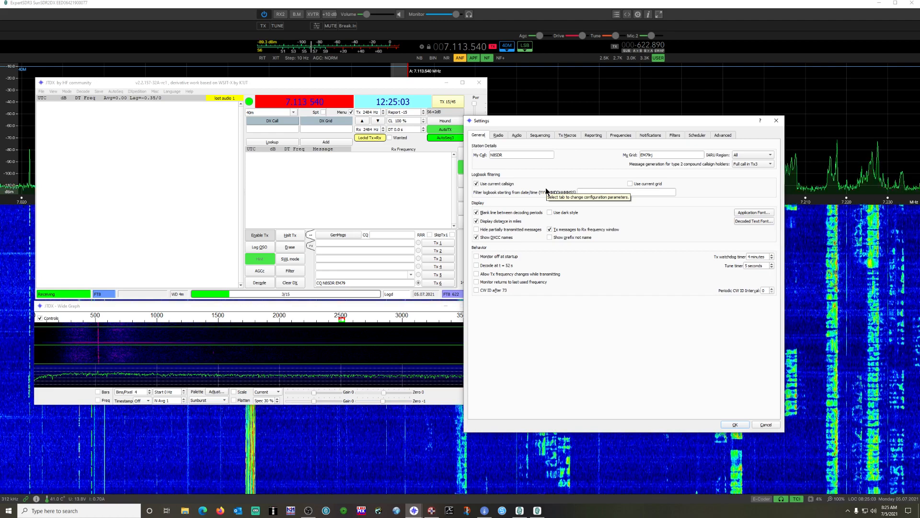
{"action": "left_click", "coordinate": [550, 212]}
{"action": "left_click", "coordinate": [549, 212]}
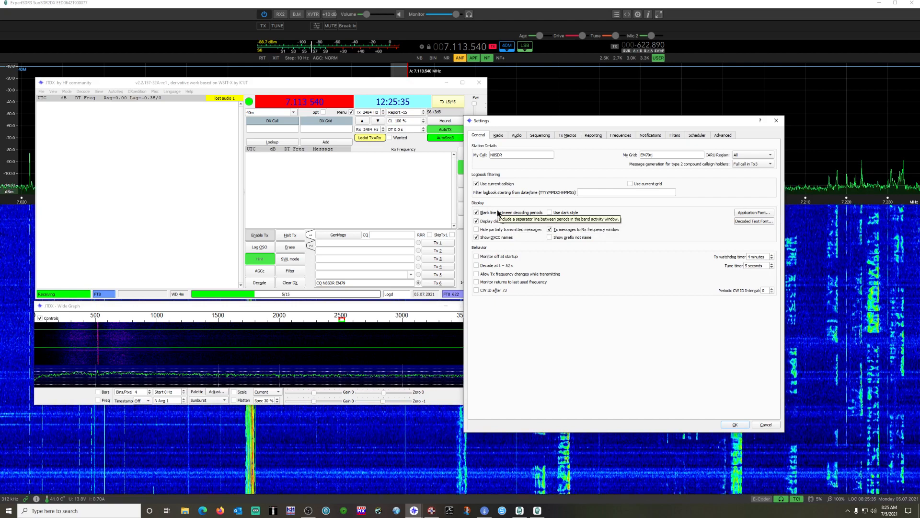
- Choose TCI Client RX1 as the rig in the radio settings
{"action": "left_click", "coordinate": [499, 136]}
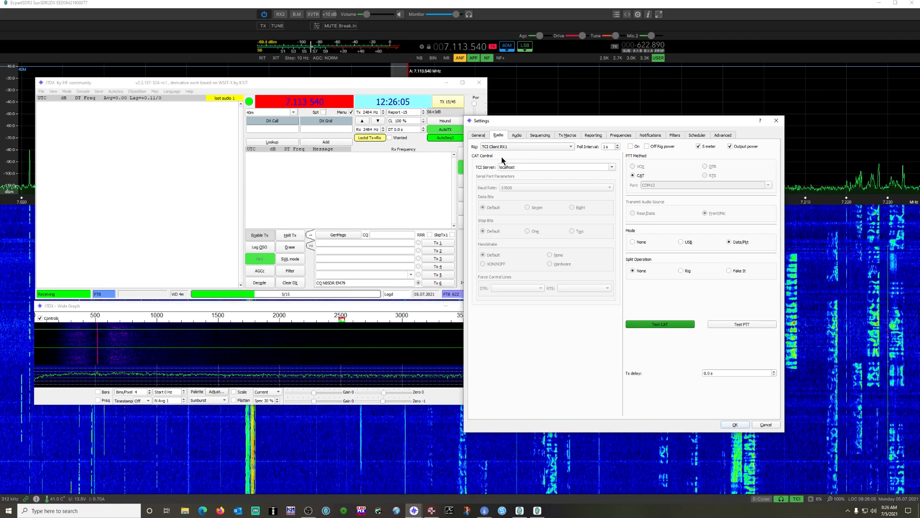
{"action": "left_click", "coordinate": [571, 147]}
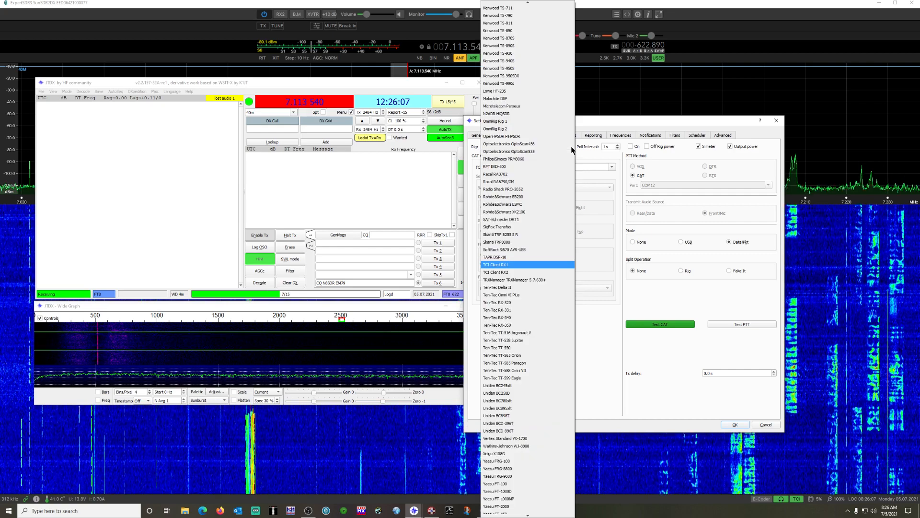
{"action": "left_click", "coordinate": [511, 266]}
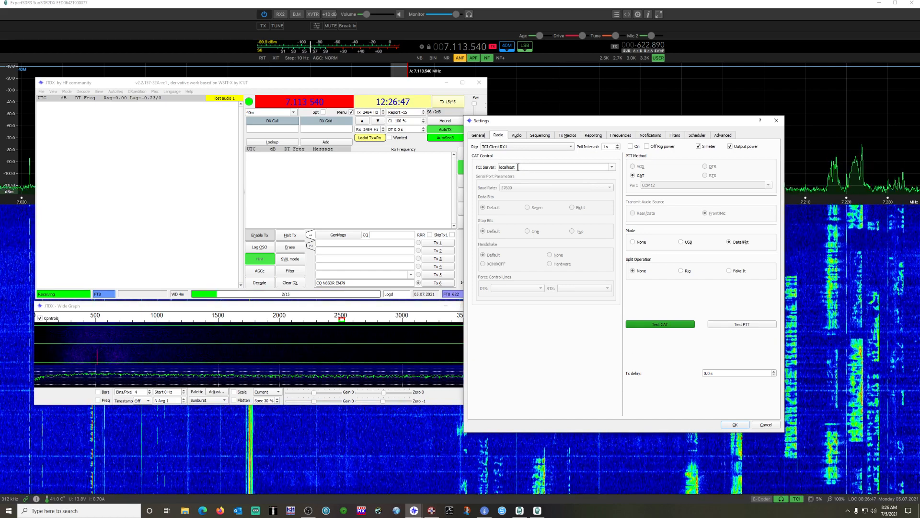
- Check the TCI server, CAT PTT and Data/Pkt mode settings, and test the radio's PTT on and off
{"action": "mouse_move", "coordinate": [538, 169]}
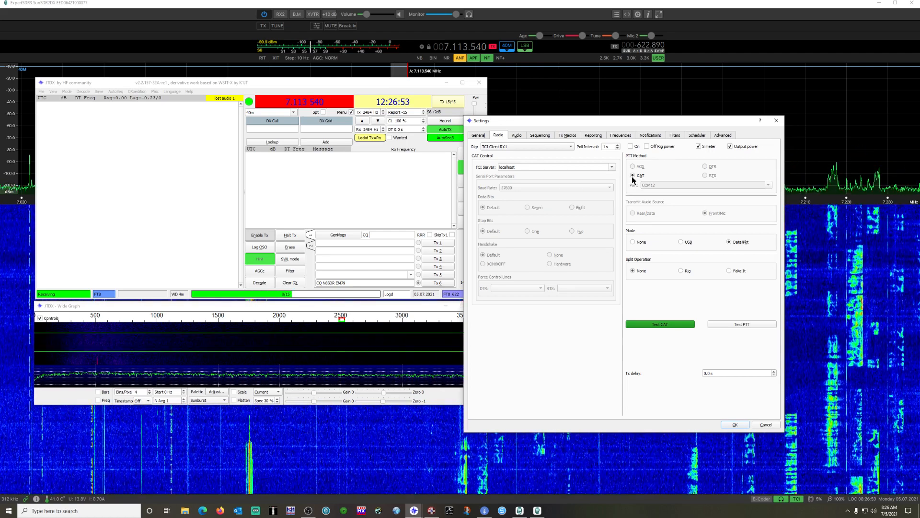
{"action": "mouse_move", "coordinate": [632, 176]}
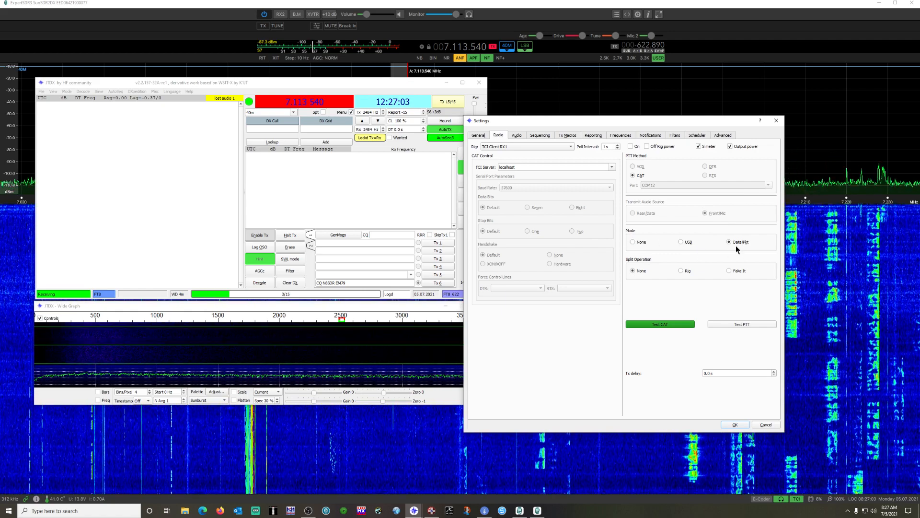
{"action": "mouse_move", "coordinate": [734, 245]}
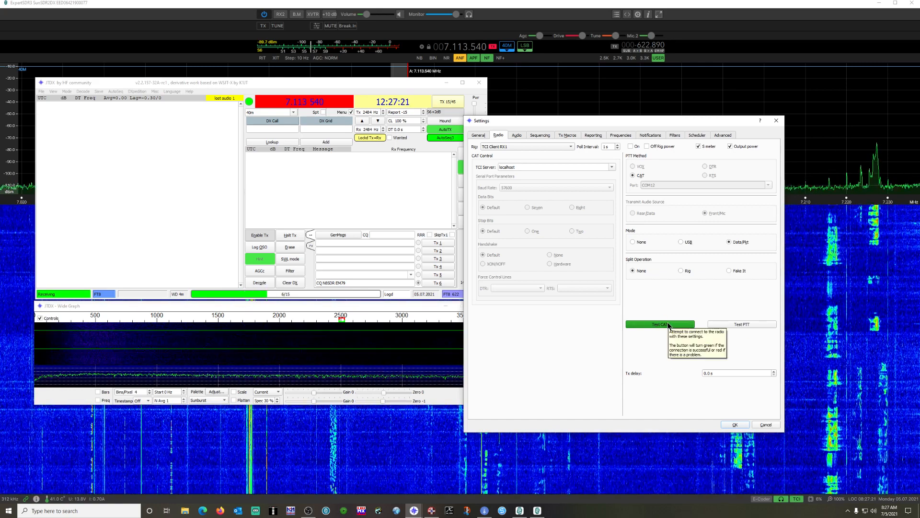
{"action": "left_click", "coordinate": [741, 325]}
{"action": "left_click", "coordinate": [740, 324]}
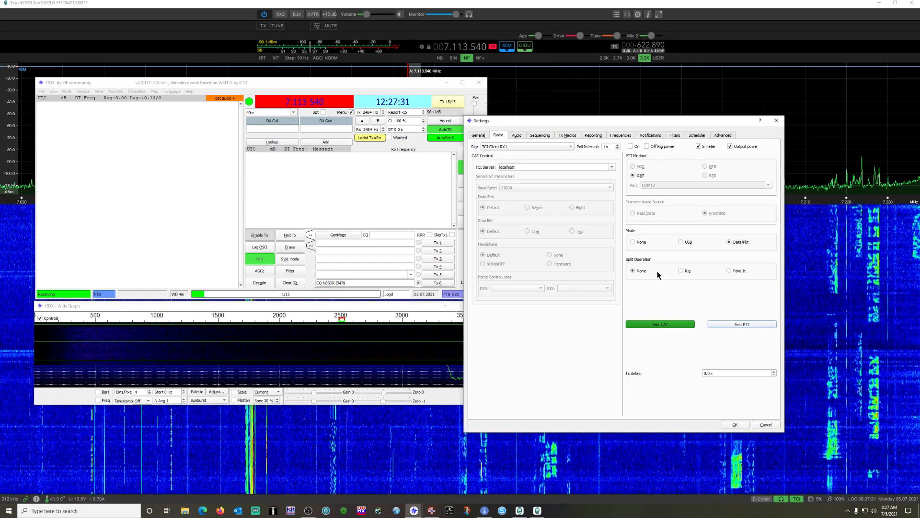
- Check that the soundcard input and output use TCI audio, and save the settings
{"action": "left_click", "coordinate": [516, 136]}
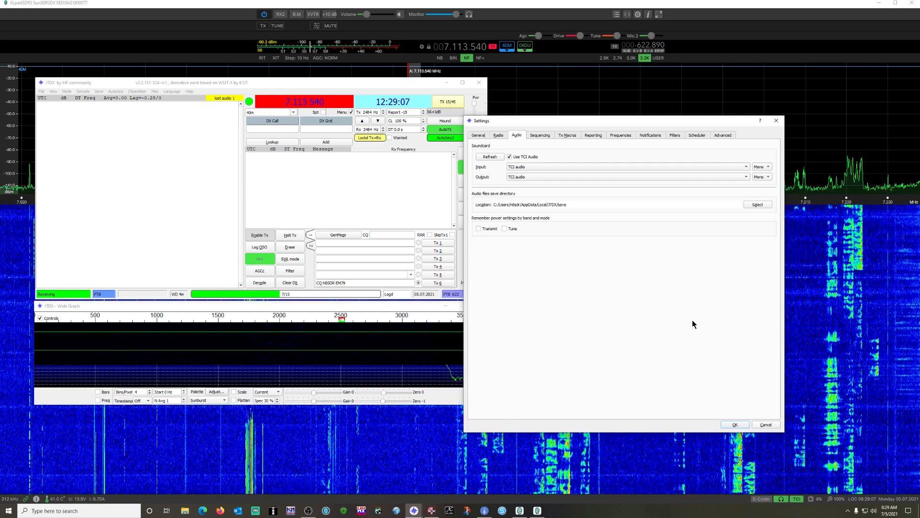
{"action": "left_click", "coordinate": [735, 424]}
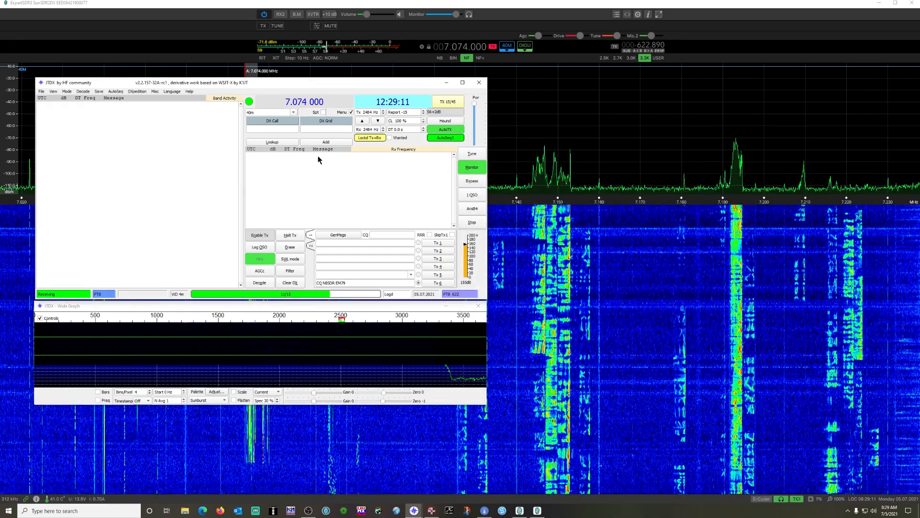
- Set the operating frequency to the 7.074 MHz entry on the 40m band
{"action": "left_click", "coordinate": [292, 113]}
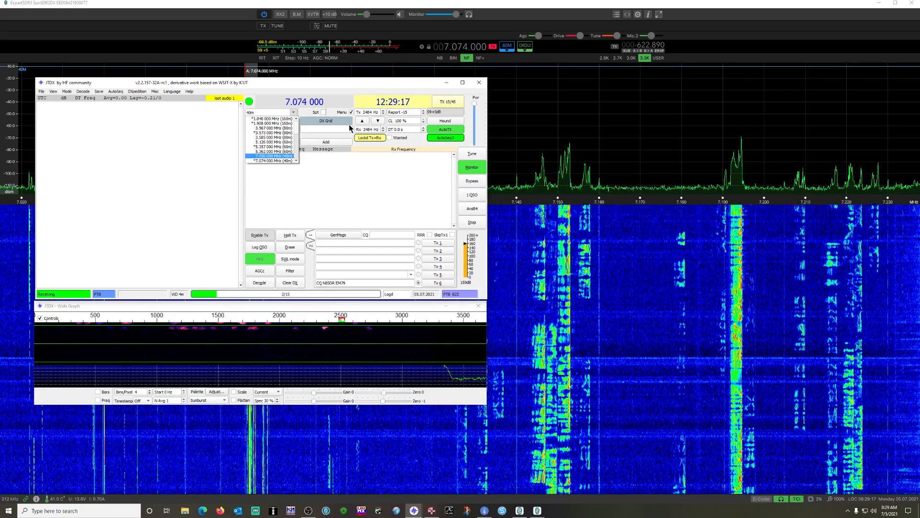
{"action": "left_click", "coordinate": [269, 160]}
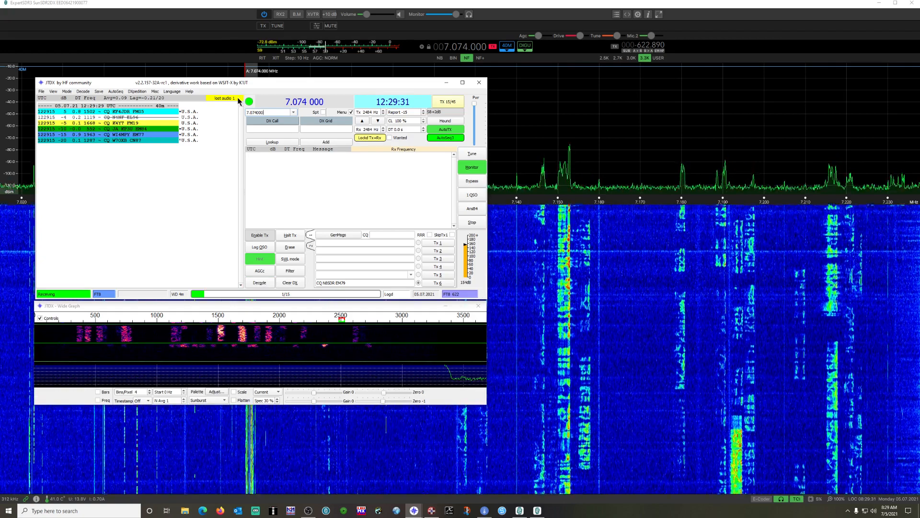
{"action": "mouse_move", "coordinate": [231, 102]}
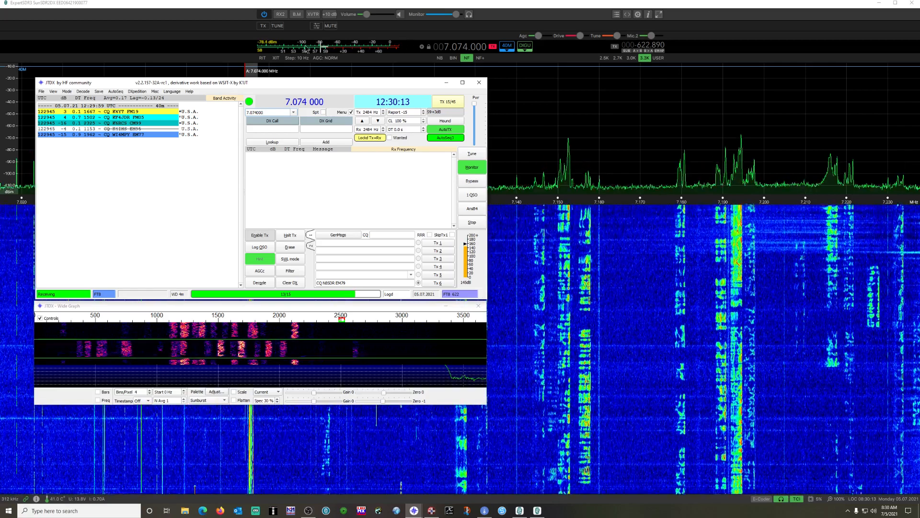
- Look at the transmit meter choices in ExpertSDR3 without changing them, and bring JTDX back to the front
{"action": "left_click", "coordinate": [277, 46]}
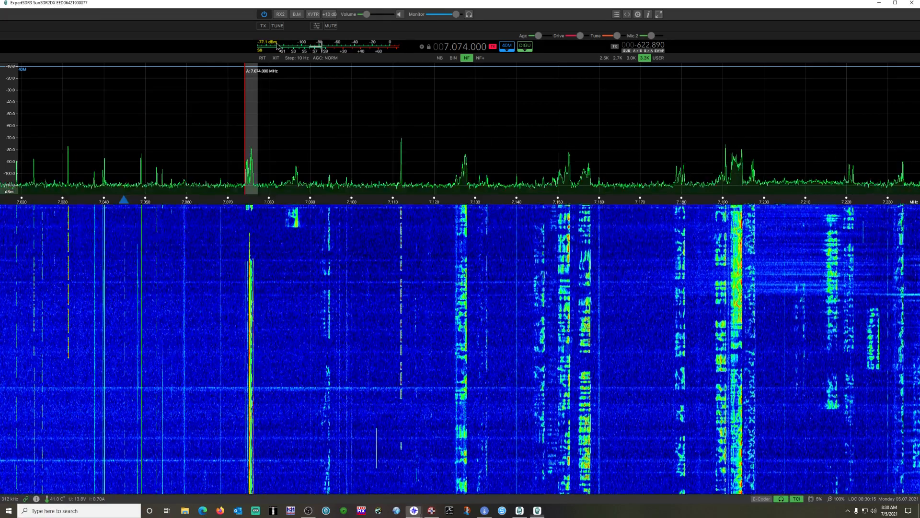
{"action": "left_click", "coordinate": [277, 47]}
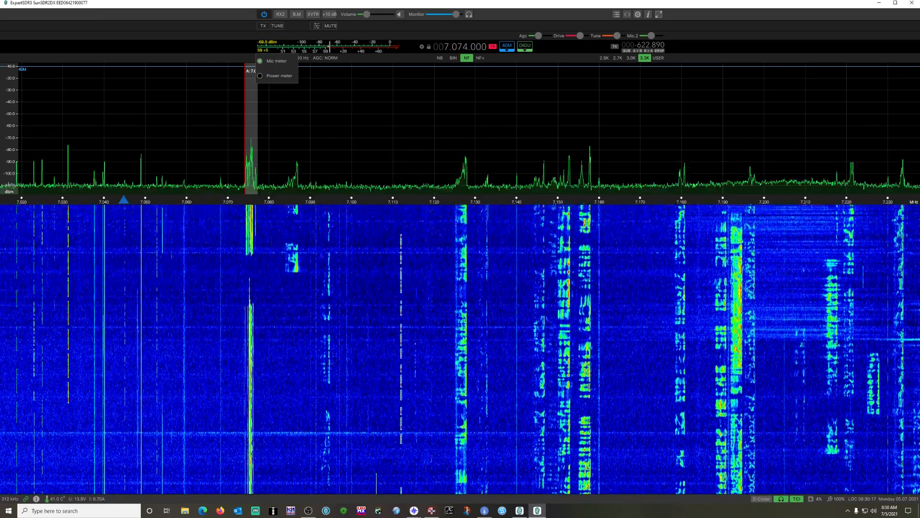
{"action": "left_click", "coordinate": [236, 55]}
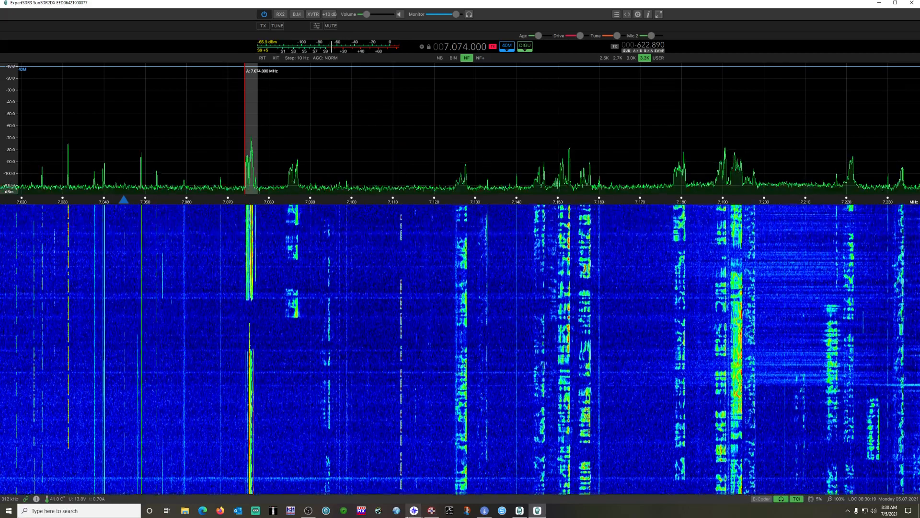
{"action": "mouse_move", "coordinate": [412, 513]}
{"action": "left_click", "coordinate": [377, 480]}
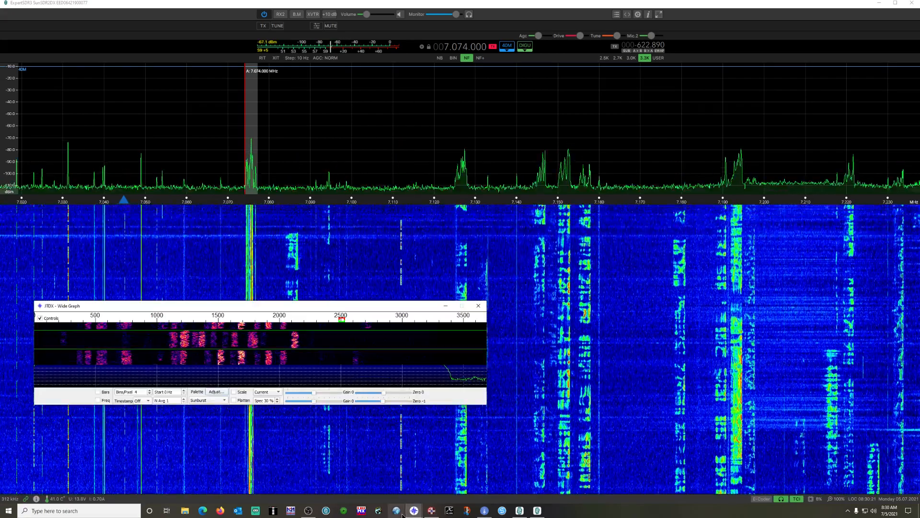
{"action": "left_click", "coordinate": [436, 472]}
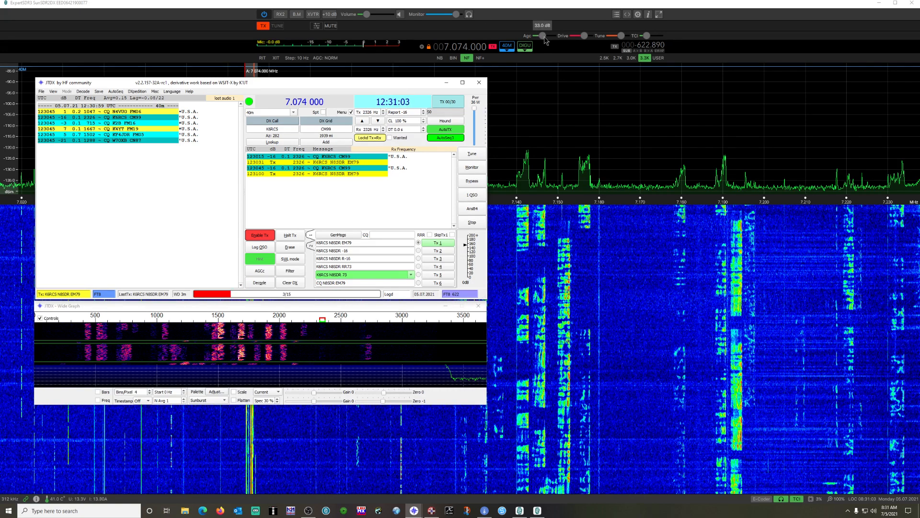
- Switch the ExpertSDR3 transmit meter to the power meter and return to JTDX
{"action": "mouse_move", "coordinate": [582, 39]}
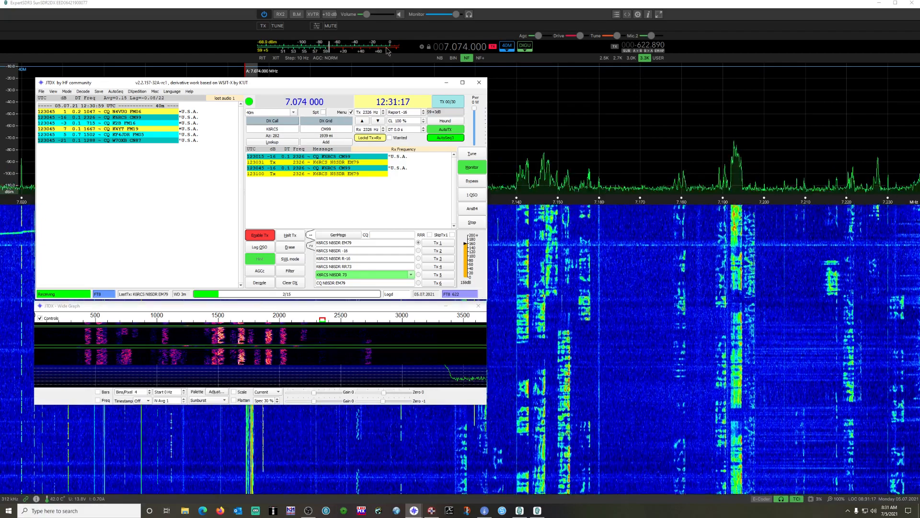
{"action": "right_click", "coordinate": [267, 47]}
{"action": "left_click", "coordinate": [277, 76]}
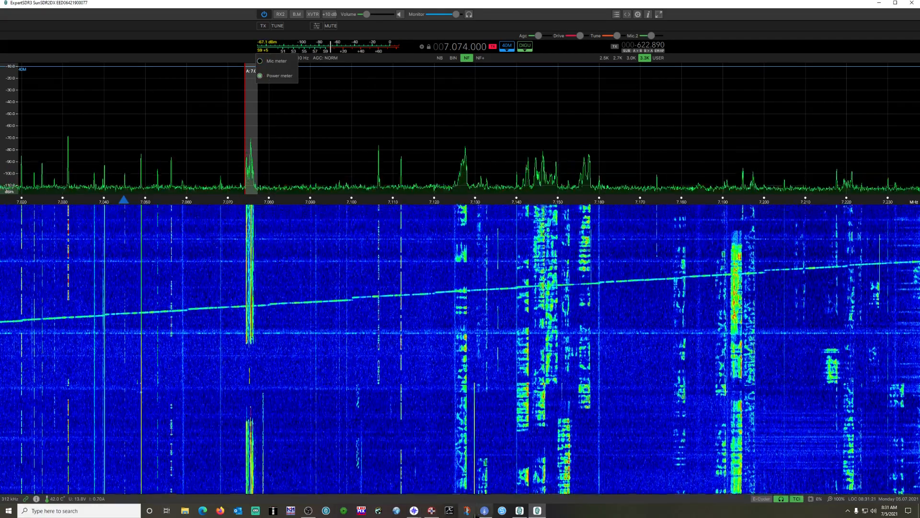
{"action": "mouse_move", "coordinate": [414, 509]}
{"action": "left_click", "coordinate": [435, 490]}
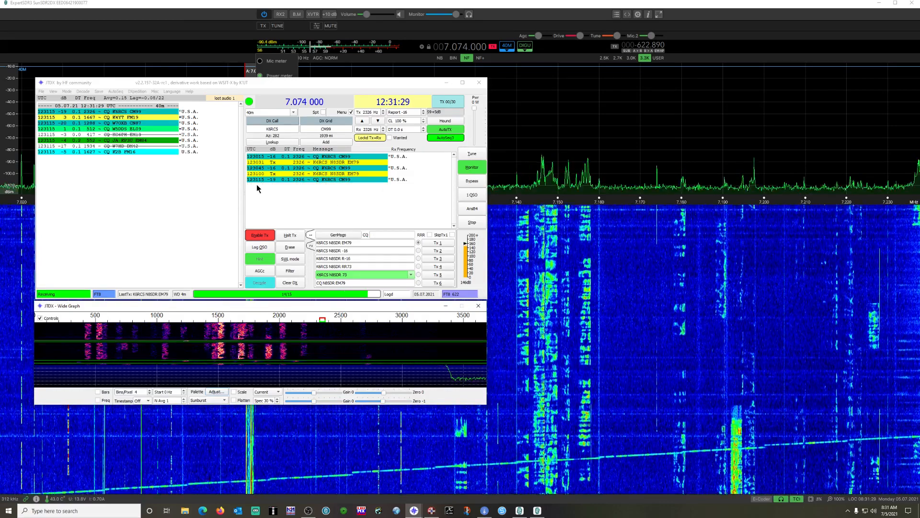
- Halt the current call and answer the CQ from grid FM19, minimizing the main JTDX window after the contact
{"action": "left_click", "coordinate": [290, 236]}
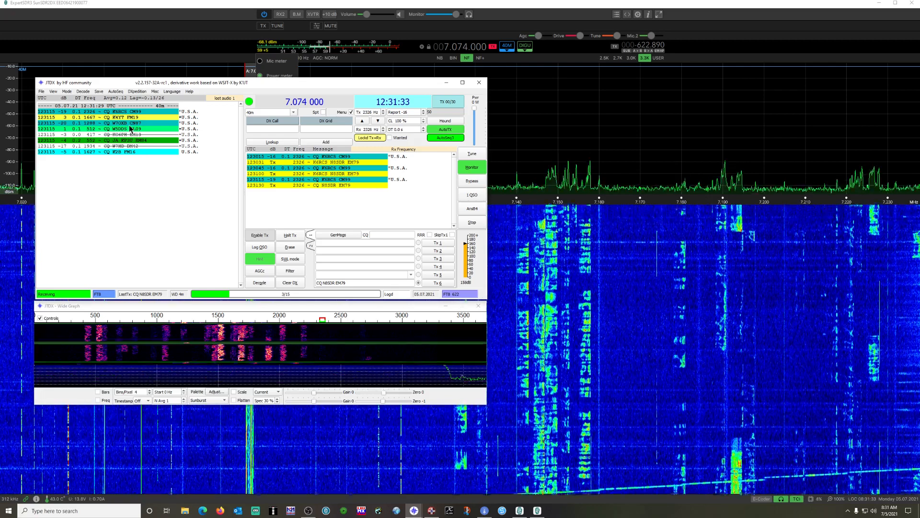
{"action": "double_click", "coordinate": [127, 120]}
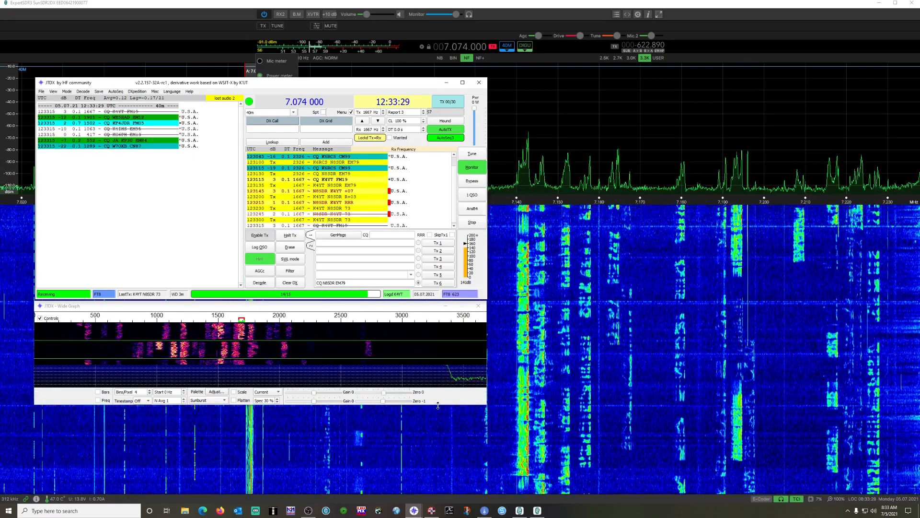
{"action": "left_click", "coordinate": [447, 82]}
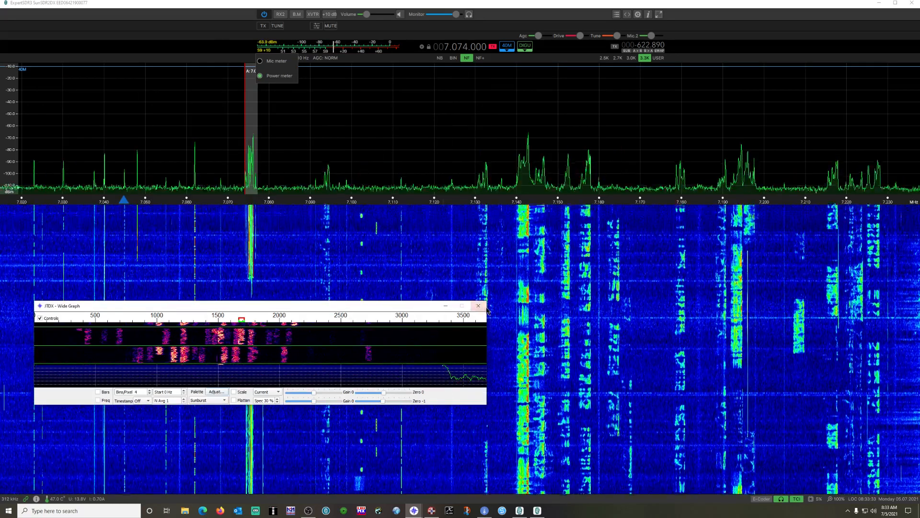
- Bring the main JTDX window back up and exit JTDX
{"action": "left_click", "coordinate": [432, 510]}
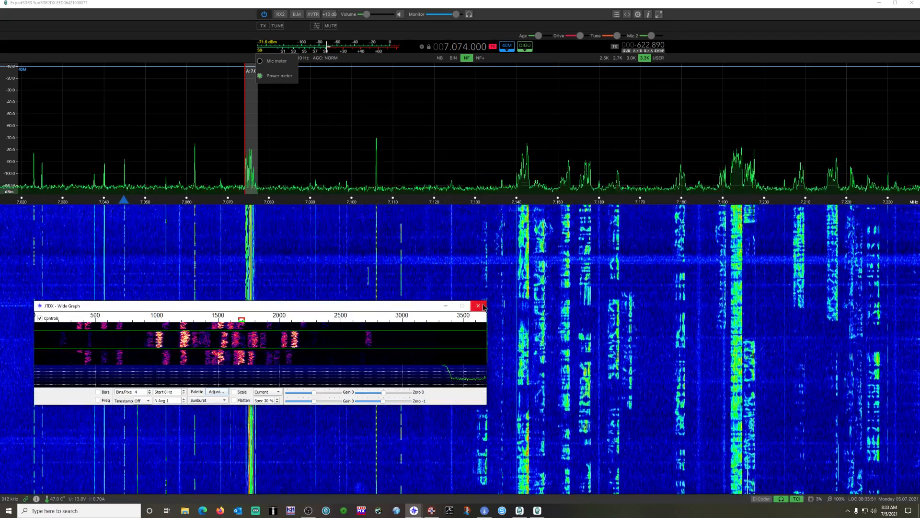
{"action": "mouse_move", "coordinate": [416, 510]}
{"action": "left_click", "coordinate": [450, 480]}
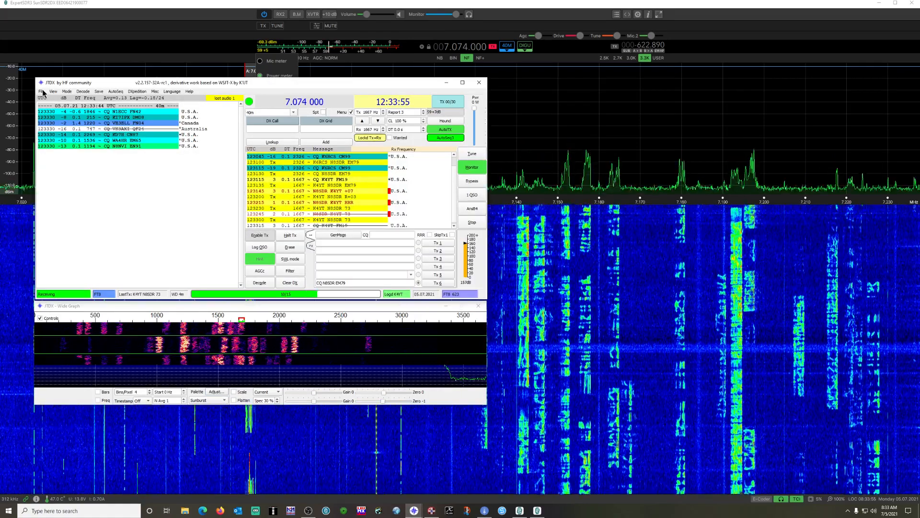
{"action": "left_click", "coordinate": [42, 92]}
{"action": "left_click", "coordinate": [56, 165]}
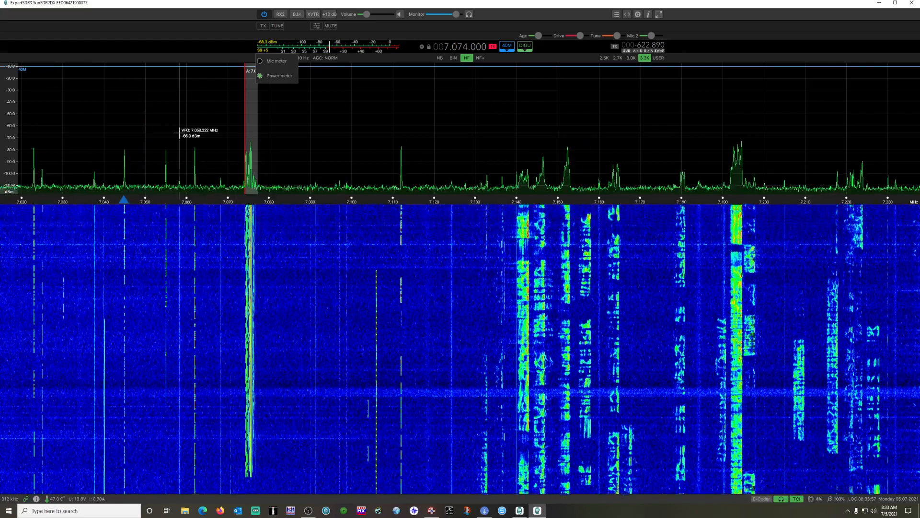
- Power off the SunSDR2DX and close both its ExpertSDR3 window and the ExpertSDR3 launcher
{"action": "left_click", "coordinate": [264, 15]}
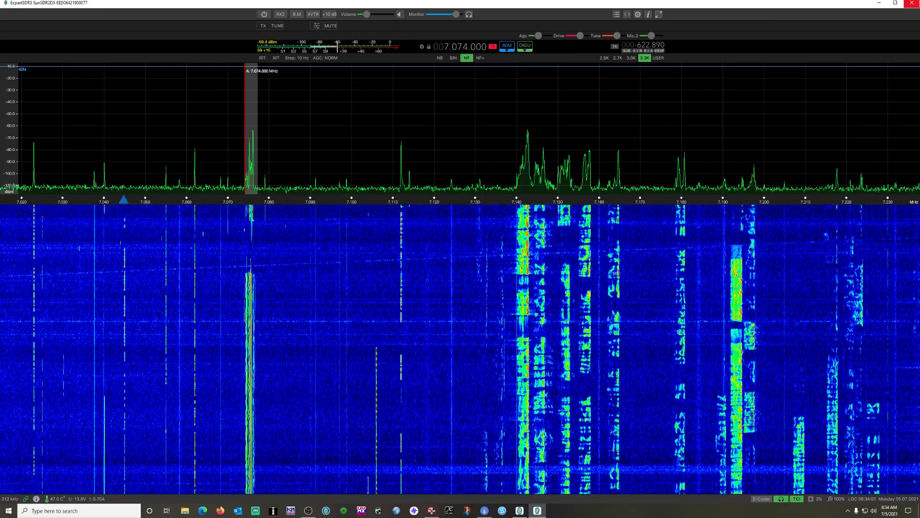
{"action": "left_click", "coordinate": [912, 3]}
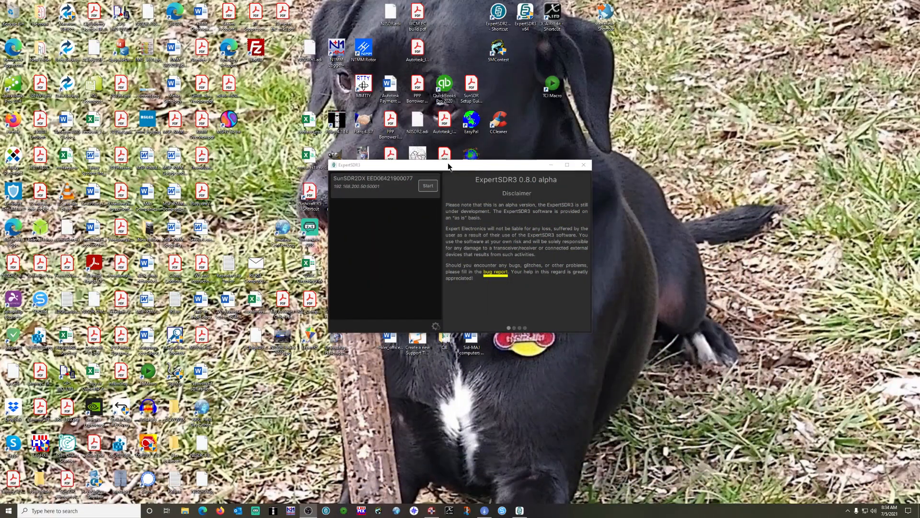
{"action": "left_click_drag", "start_coordinate": [448, 166], "coordinate": [497, 135]}
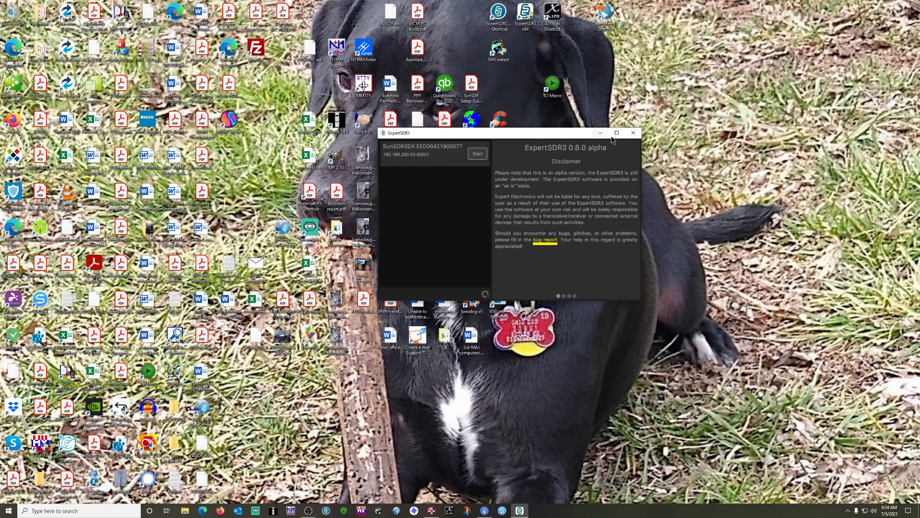
{"action": "left_click", "coordinate": [633, 132]}
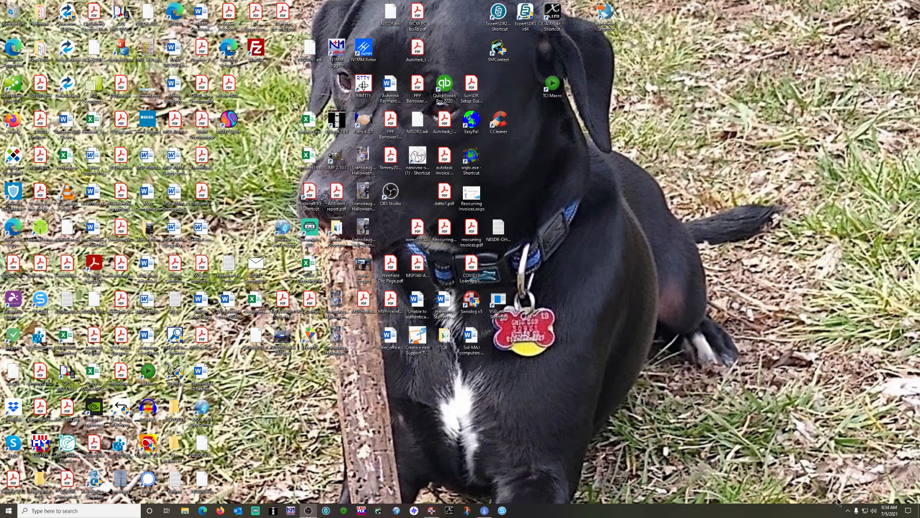
- Restore the ExpertSDR3 launcher from the system tray, view its user profile and Remote login pages, and minimize it
{"action": "left_click", "coordinate": [847, 511]}
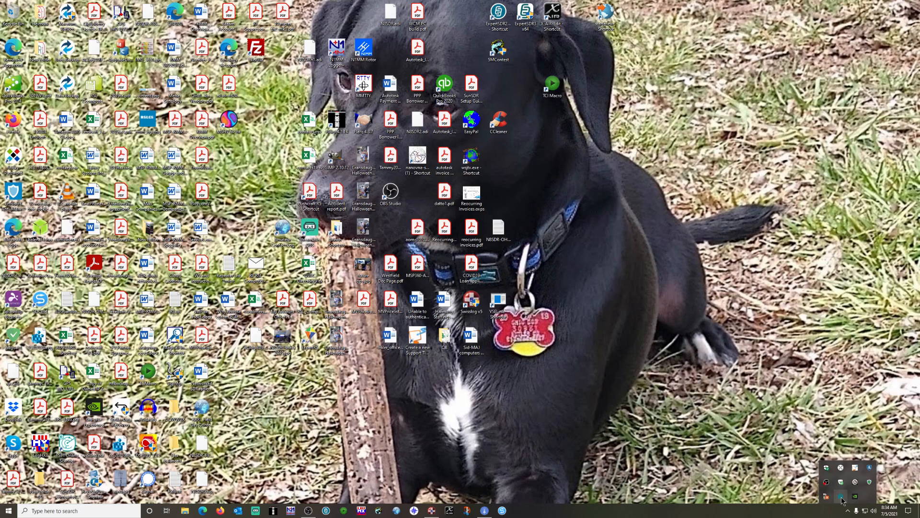
{"action": "left_click", "coordinate": [842, 500]}
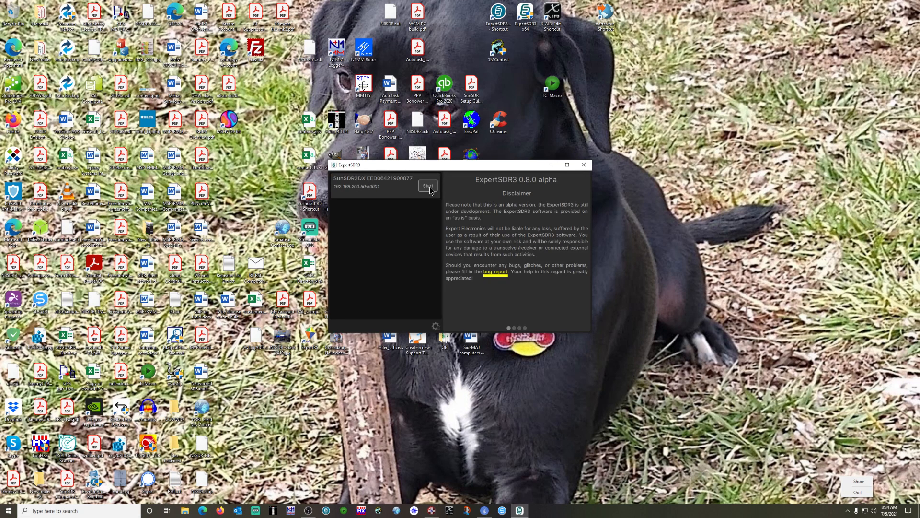
{"action": "left_click", "coordinate": [514, 329]}
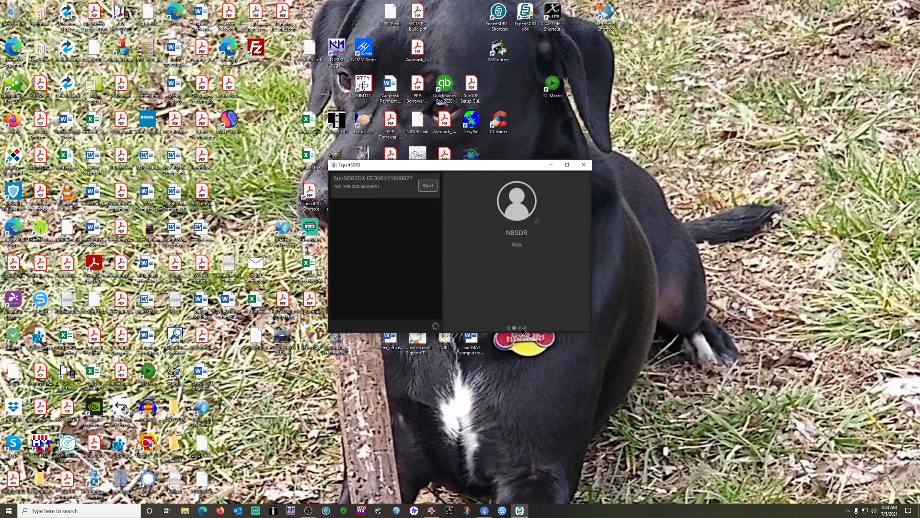
{"action": "left_click", "coordinate": [520, 328]}
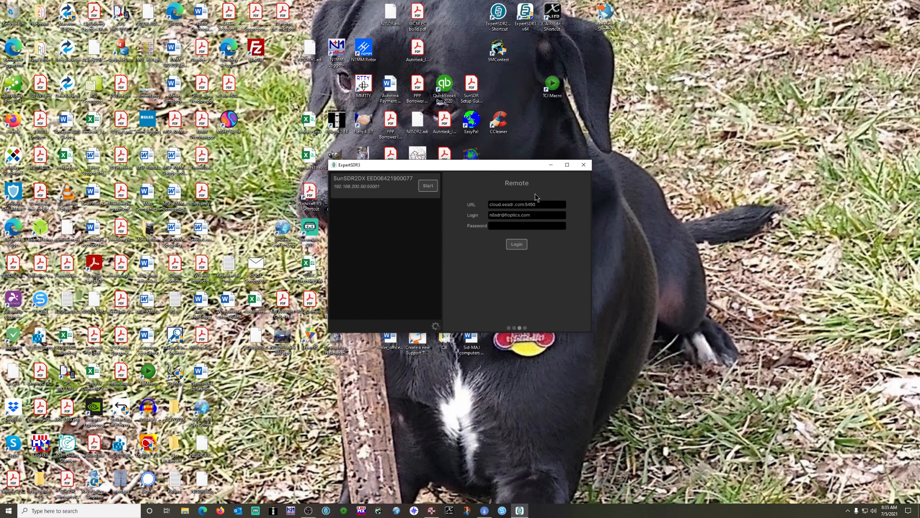
{"action": "left_click", "coordinate": [551, 165]}
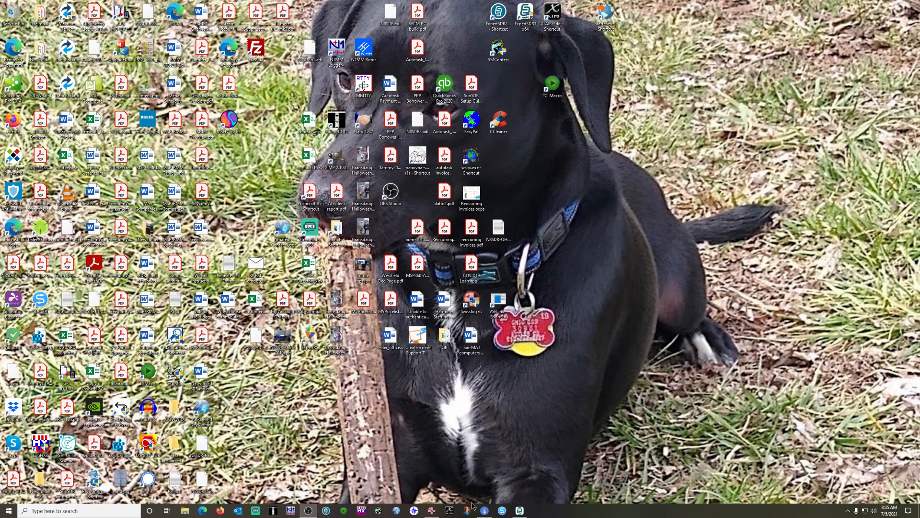
- Open the properties of the pinned jtdx shortcut and show the file location of its target
{"action": "right_click", "coordinate": [414, 511]}
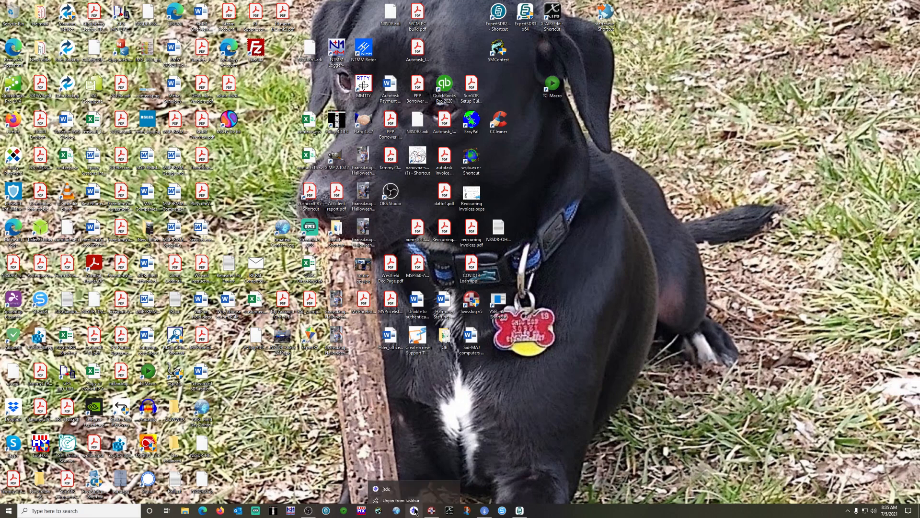
{"action": "right_click", "coordinate": [396, 484]}
{"action": "left_click", "coordinate": [415, 481]}
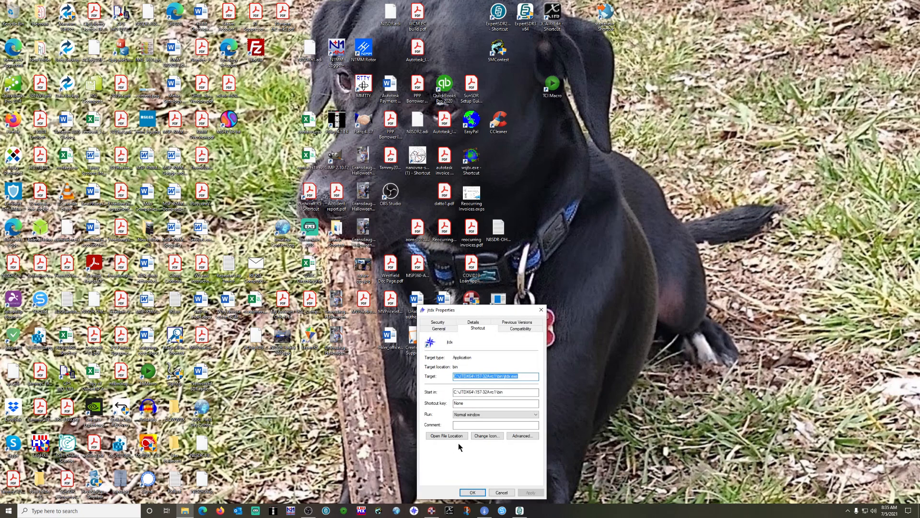
{"action": "left_click", "coordinate": [448, 434]}
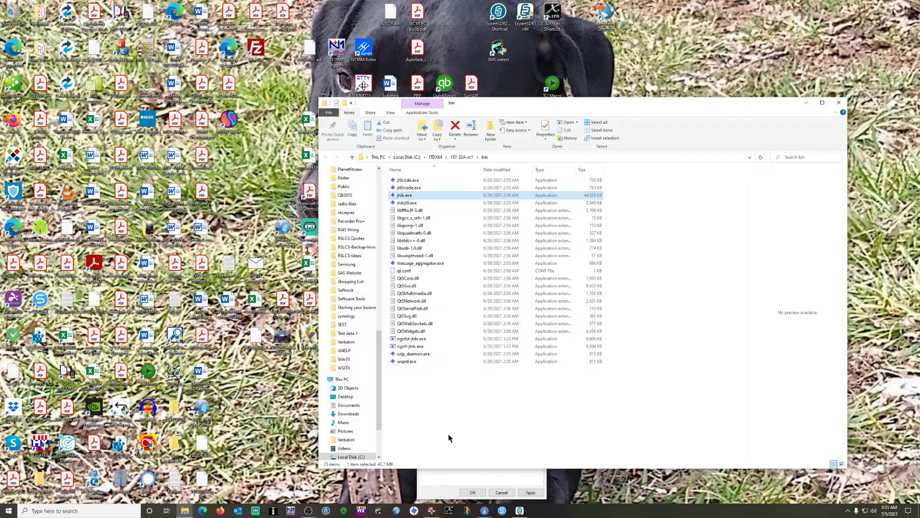
- Examine the bin folder of the 157-32A-rc1-2 copy inside JTDX64, and close the folder window and the jtdx shortcut properties
{"action": "left_click", "coordinate": [438, 160]}
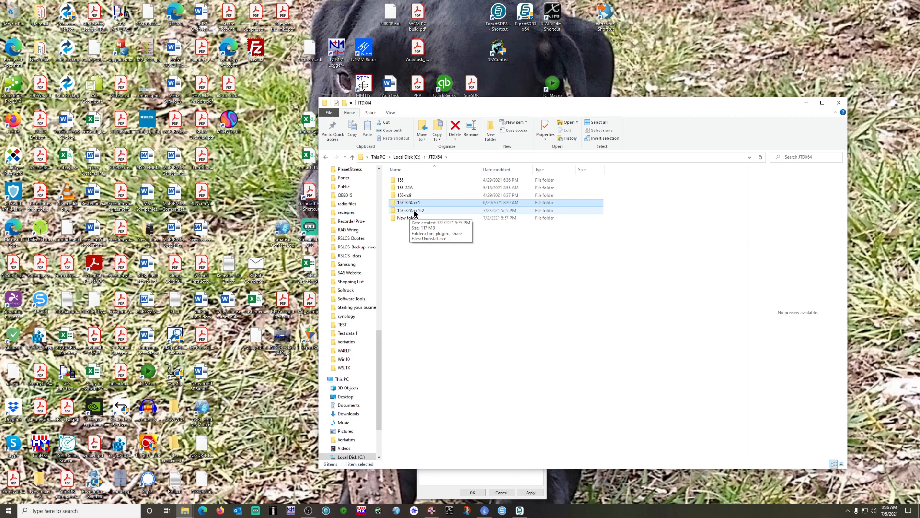
{"action": "right_click", "coordinate": [415, 213]}
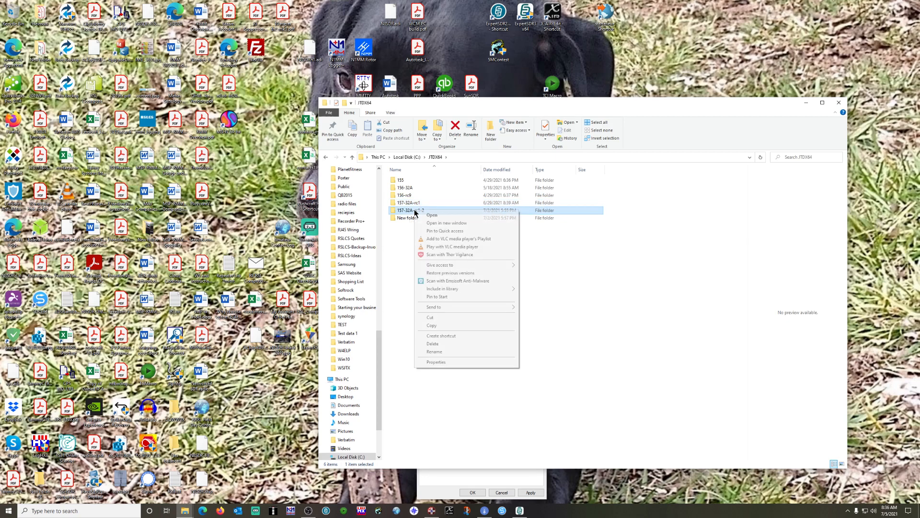
{"action": "left_click", "coordinate": [398, 270]}
{"action": "double_click", "coordinate": [406, 212]}
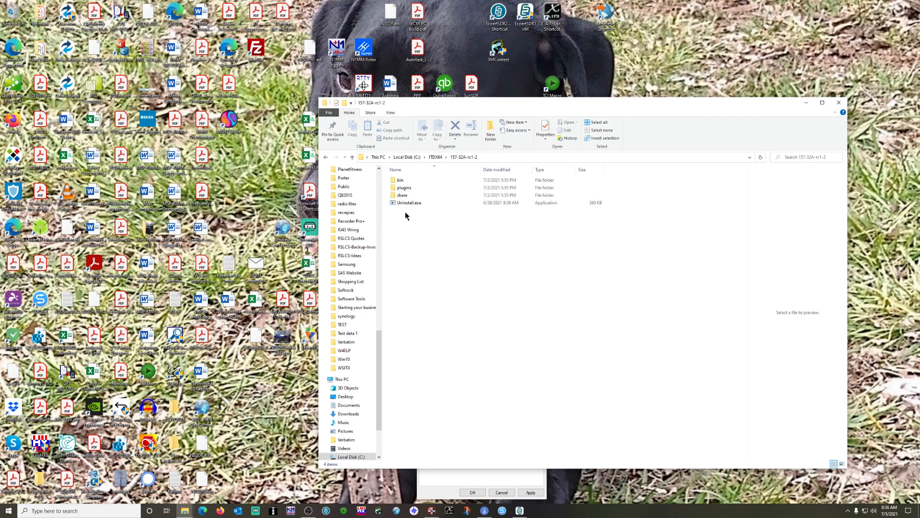
{"action": "double_click", "coordinate": [400, 181]}
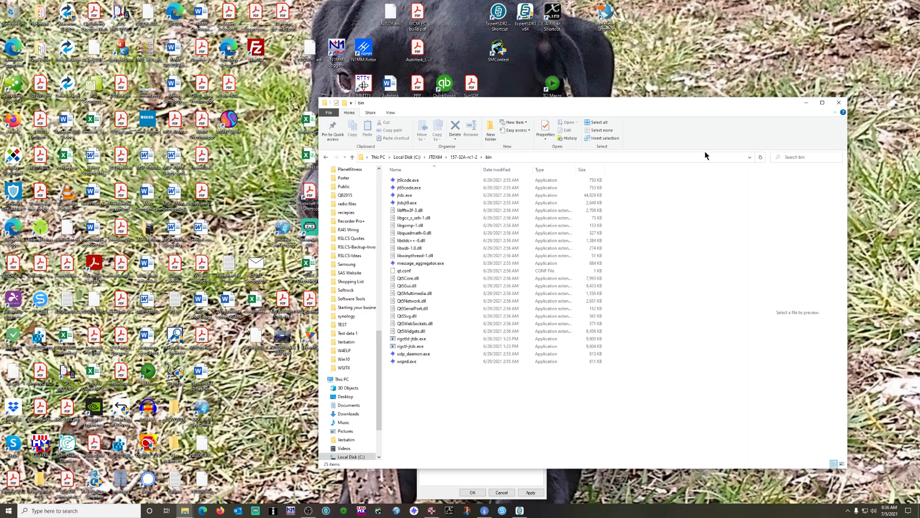
{"action": "left_click", "coordinate": [840, 103]}
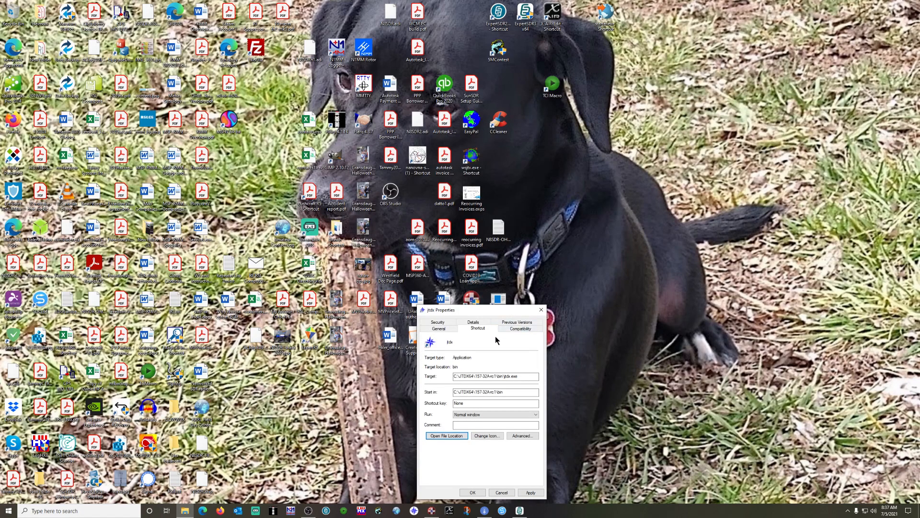
{"action": "left_click_drag", "start_coordinate": [498, 309], "coordinate": [646, 190]}
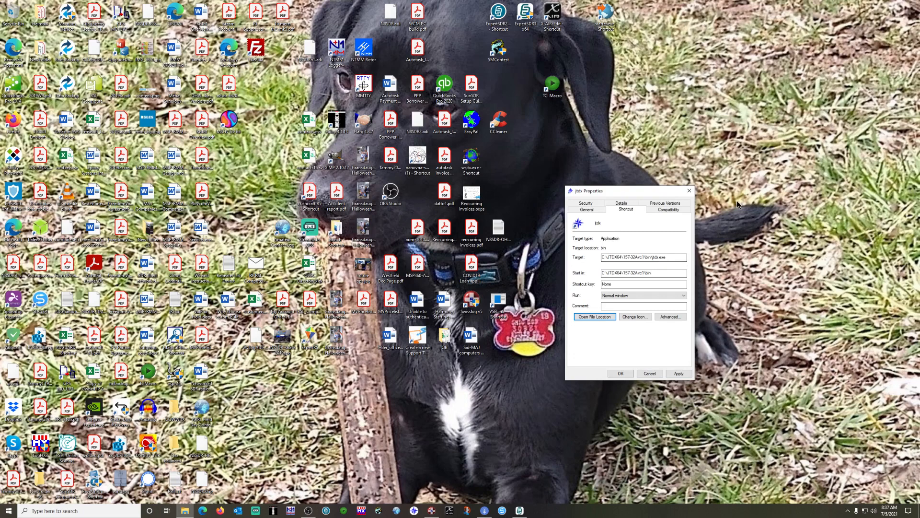
{"action": "left_click", "coordinate": [689, 192]}
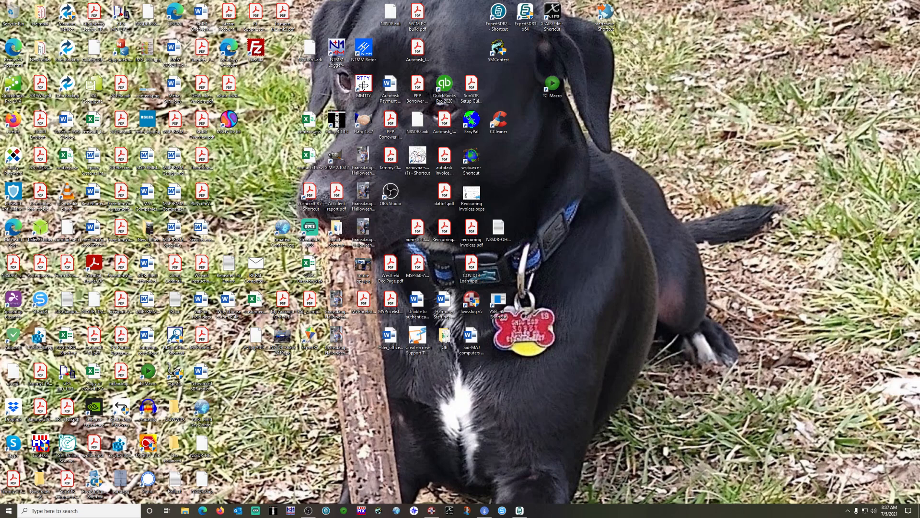
- Move the "jtdx.exe - TCI2" shortcut onto the main desktop and open its properties
{"action": "left_click_drag", "start_coordinate": [901, 180], "coordinate": [617, 233]}
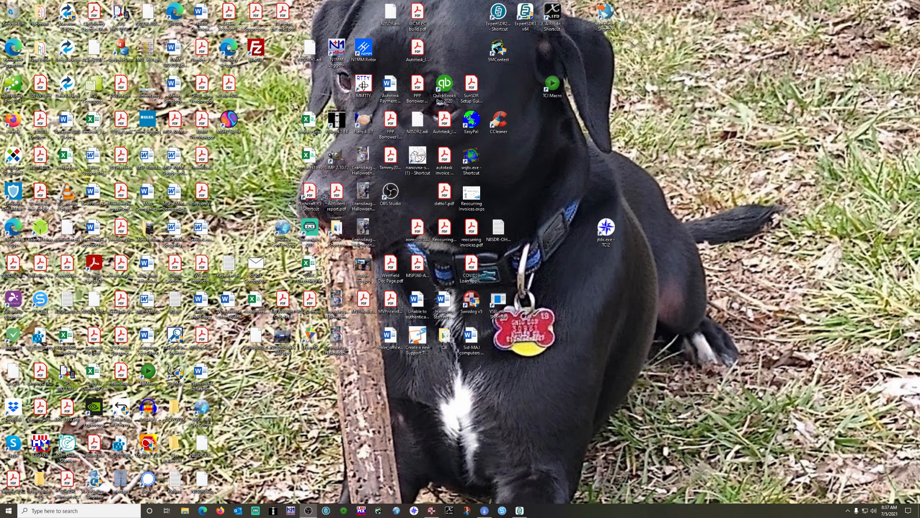
{"action": "right_click", "coordinate": [609, 233]}
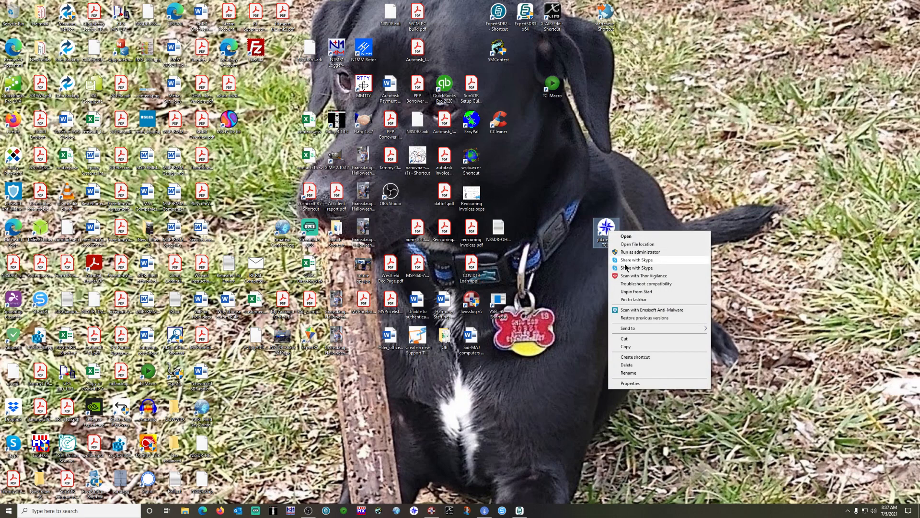
{"action": "left_click", "coordinate": [639, 384]}
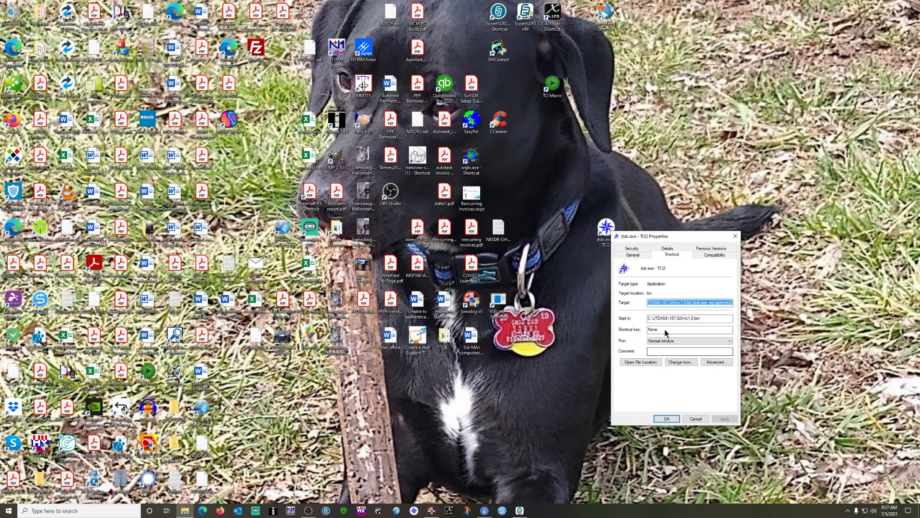
{"action": "left_click_drag", "start_coordinate": [687, 236], "coordinate": [569, 137]}
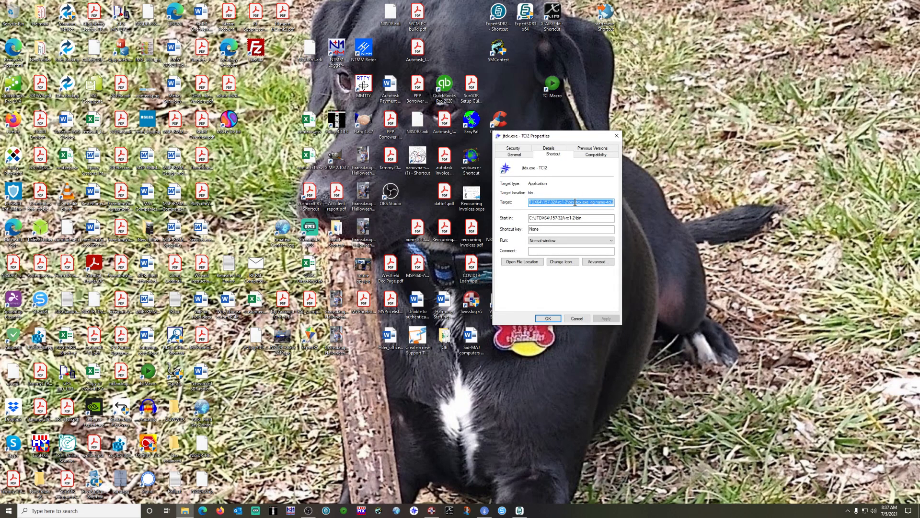
- Examine the executable path and rig-name argument in the TCI2 shortcut's target, and cancel the properties without changes
{"action": "left_click", "coordinate": [529, 202]}
{"action": "left_click_drag", "start_coordinate": [536, 202], "coordinate": [598, 205]}
{"action": "left_click", "coordinate": [598, 201]}
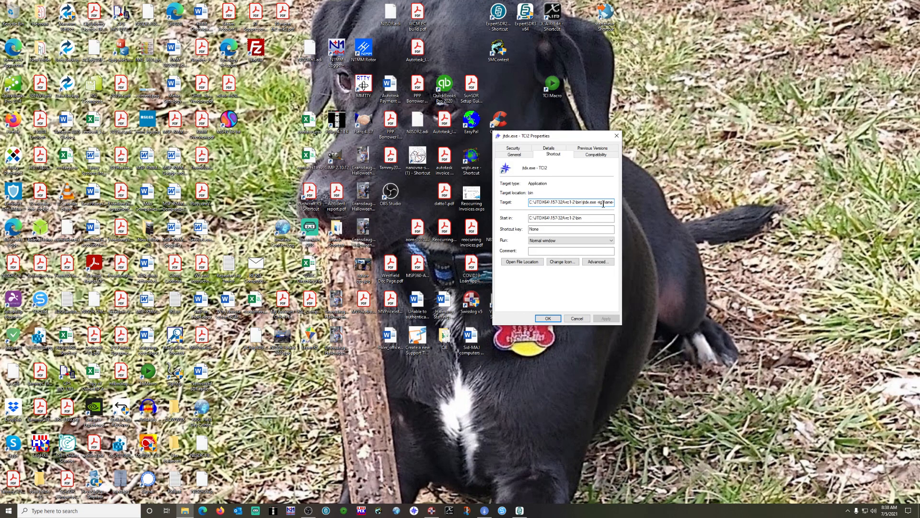
{"action": "mouse_move", "coordinate": [600, 202]}
{"action": "left_mouse_down"}
{"action": "mouse_move", "coordinate": [624, 203]}
{"action": "mouse_move", "coordinate": [612, 203]}
{"action": "left_mouse_up"}
{"action": "left_click_drag", "start_coordinate": [590, 204], "coordinate": [617, 207]}
{"action": "left_click", "coordinate": [577, 319]}
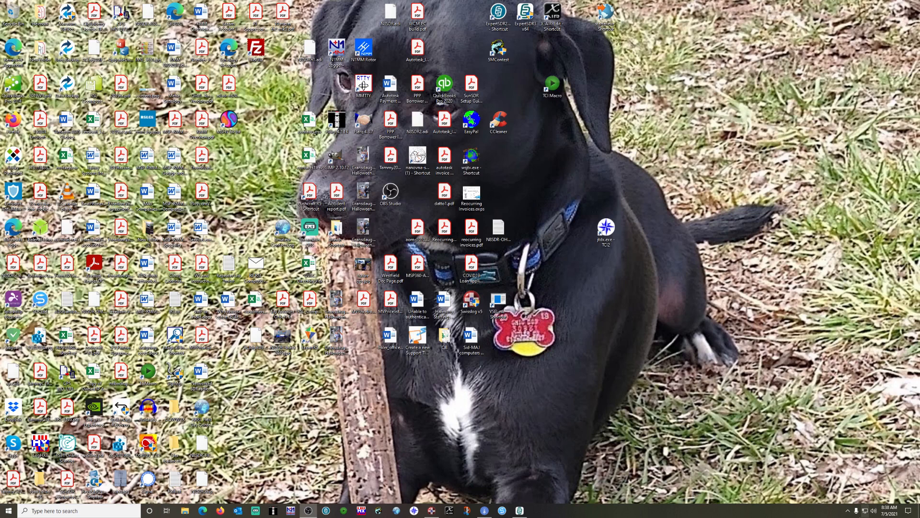
- Bring the ExpertSDR3 launcher back and start the SunSDR2DX from its device list
{"action": "left_click", "coordinate": [847, 510]}
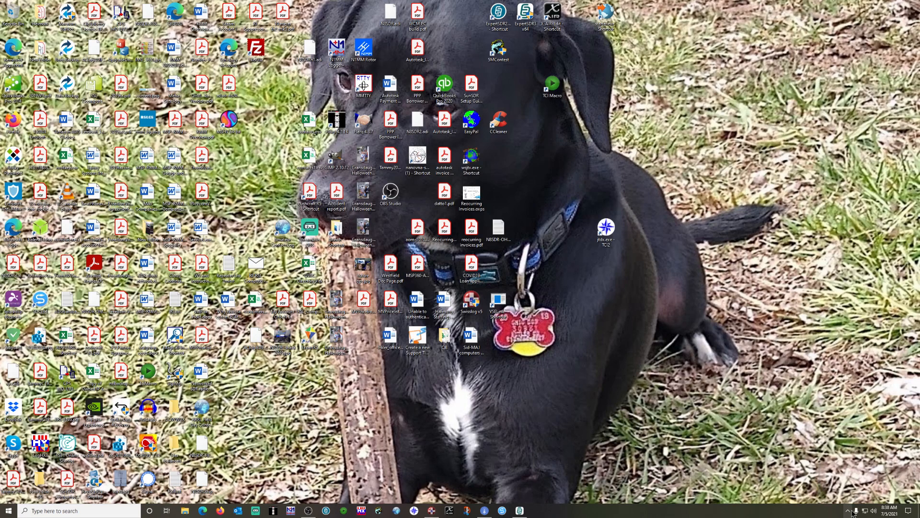
{"action": "right_click", "coordinate": [841, 481]}
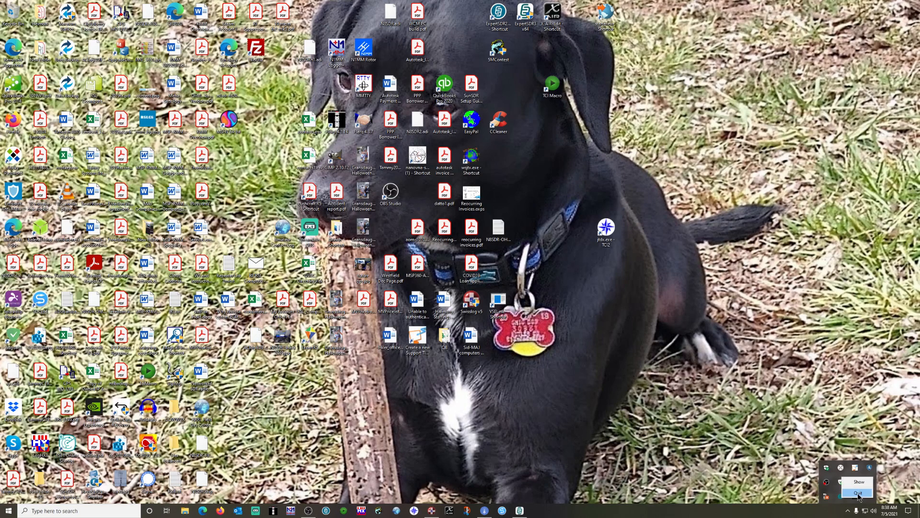
{"action": "left_click", "coordinate": [857, 483]}
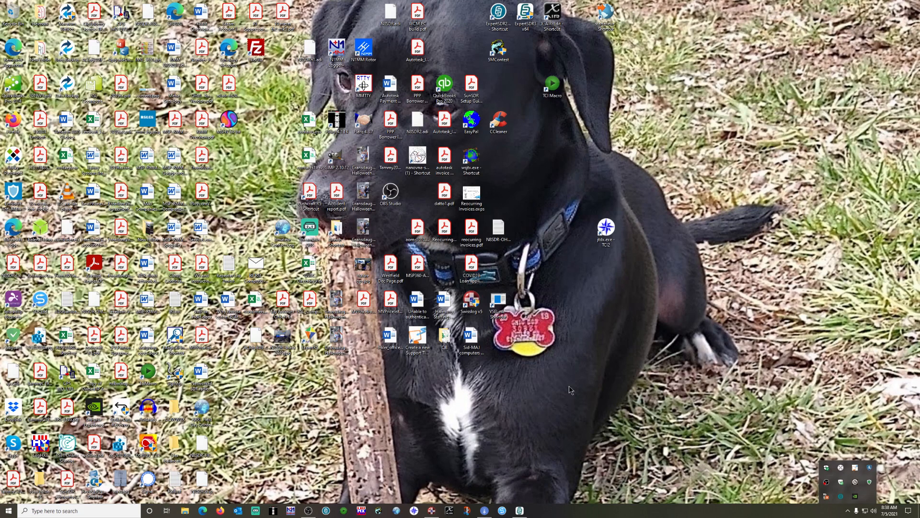
{"action": "left_click", "coordinate": [522, 510]}
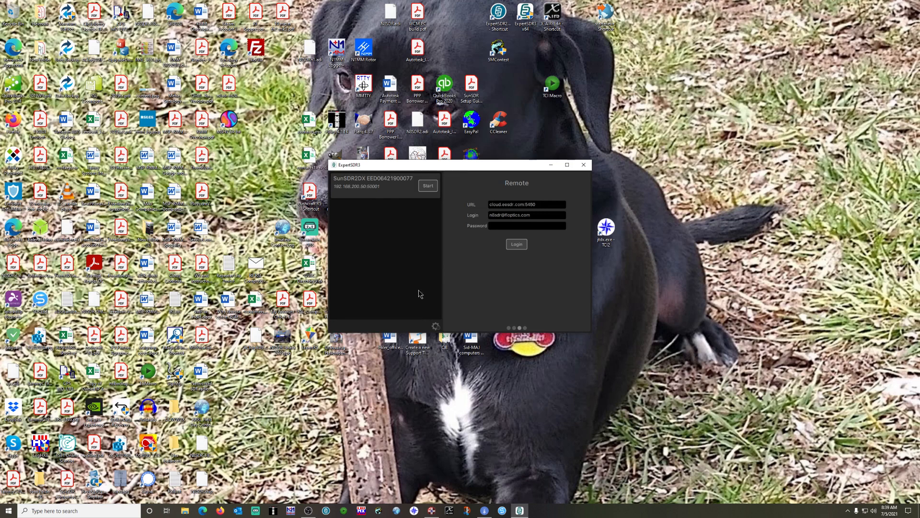
{"action": "left_click", "coordinate": [508, 328]}
{"action": "left_click", "coordinate": [430, 188]}
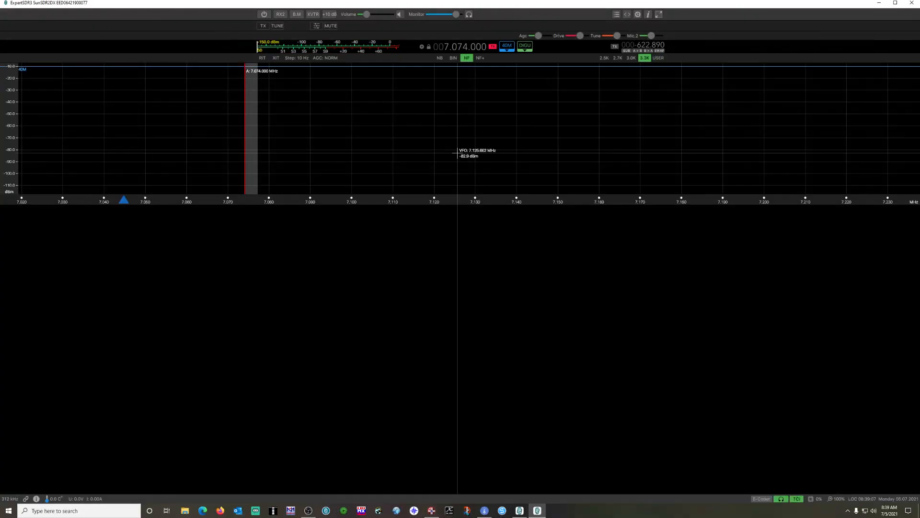
- Power on the SunSDR2DX receiver and launch JTDX
{"action": "left_click", "coordinate": [264, 15]}
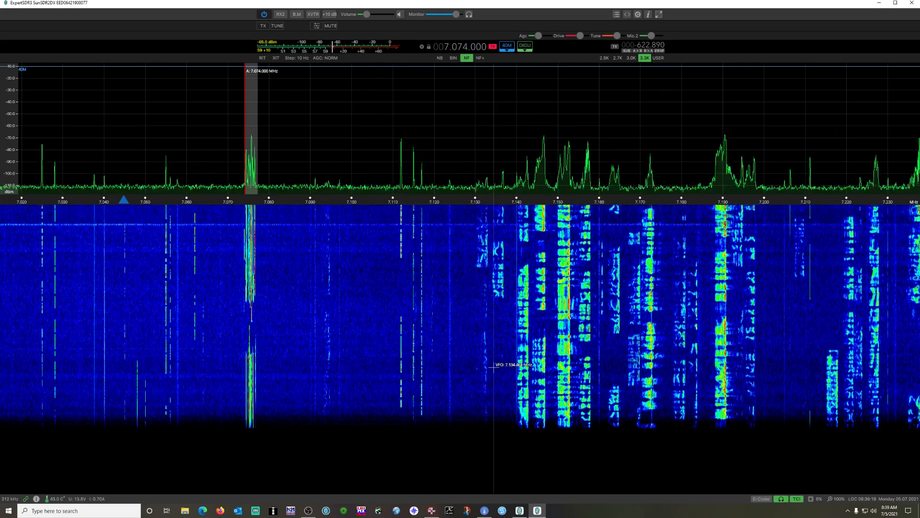
{"action": "left_click", "coordinate": [415, 513]}
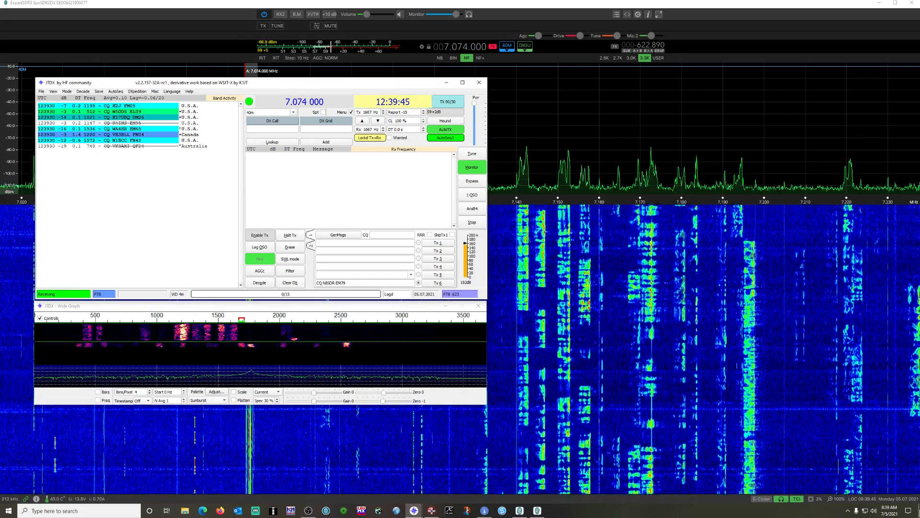
- Launch the second JTDX instance from its desktop shortcut and show both instances' main and Wide Graph windows over the SunSDR2DX window
{"action": "key", "text": "super+d"}
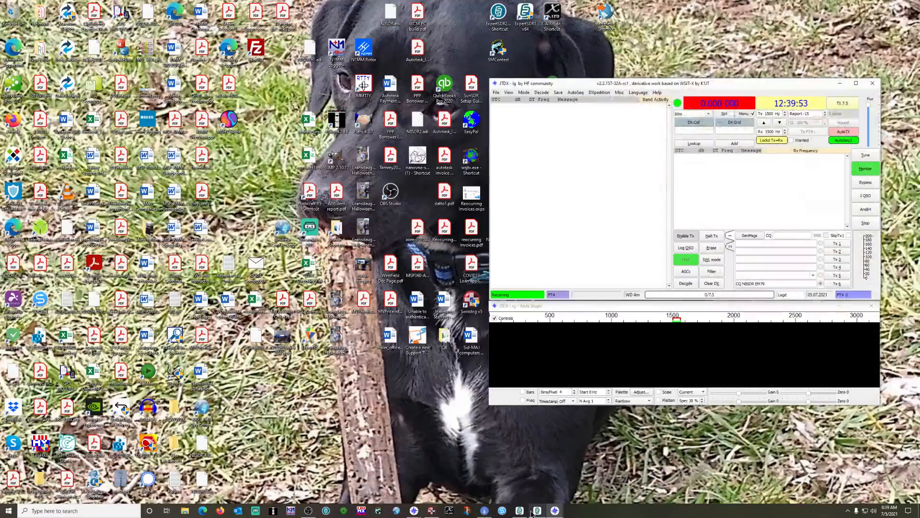
{"action": "left_click", "coordinate": [537, 511]}
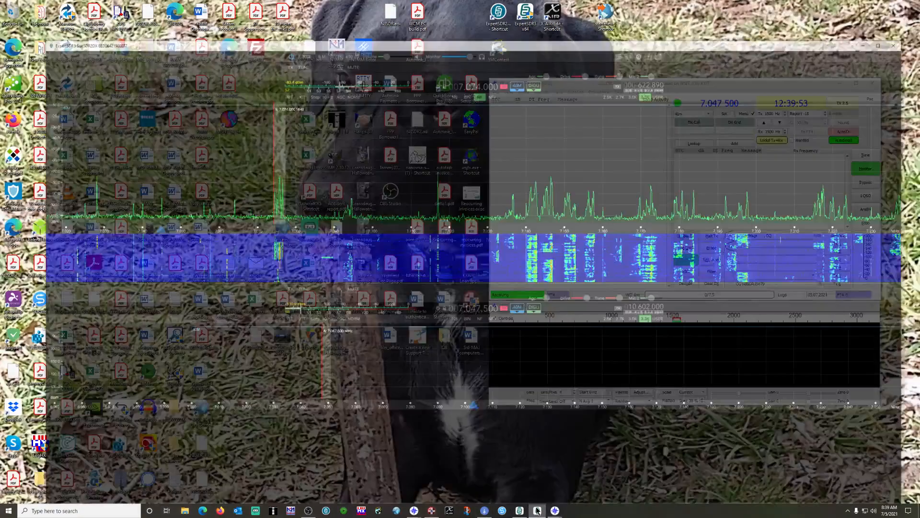
{"action": "mouse_move", "coordinate": [558, 513]}
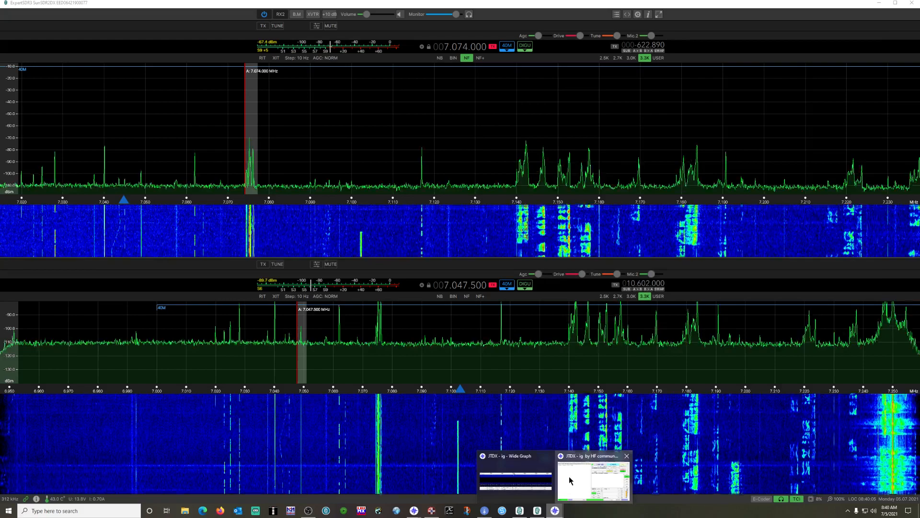
{"action": "left_click", "coordinate": [562, 457]}
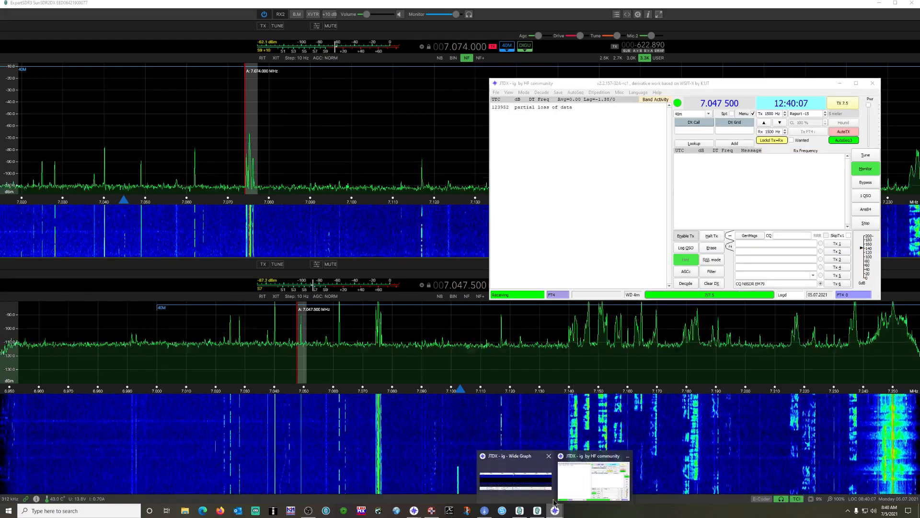
{"action": "left_click", "coordinate": [533, 482]}
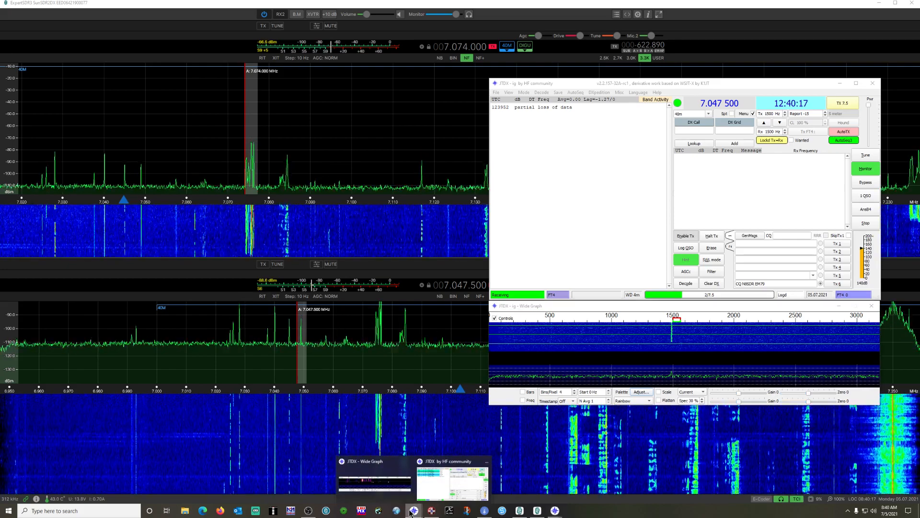
{"action": "left_click", "coordinate": [426, 488]}
{"action": "left_click", "coordinate": [411, 510]}
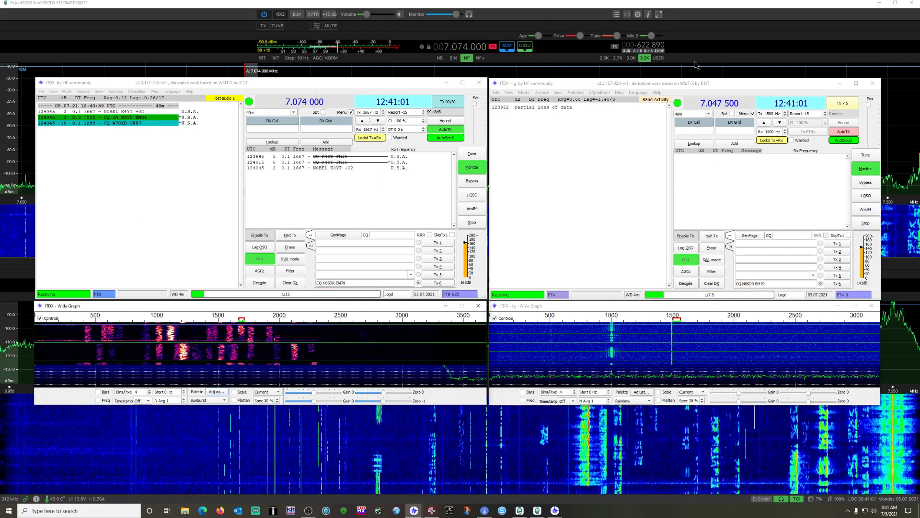
- Review the radio and audio settings of the first JTDX instance, and cancel them without changes
{"action": "left_click", "coordinate": [41, 91]}
{"action": "left_click", "coordinate": [68, 160]}
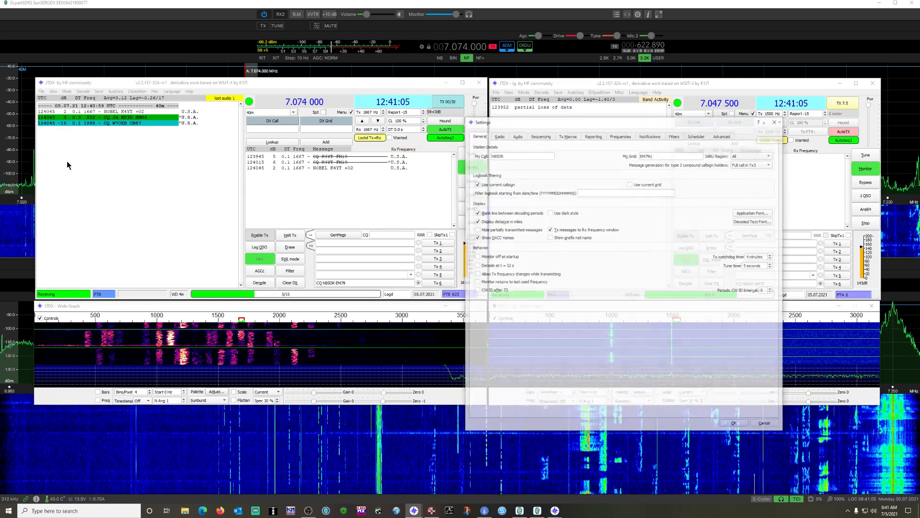
{"action": "left_click_drag", "start_coordinate": [609, 122], "coordinate": [300, 149]}
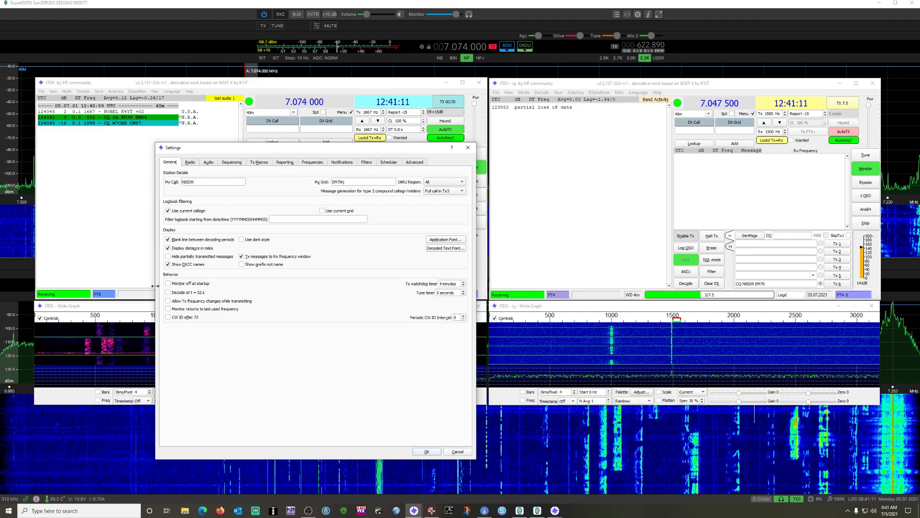
{"action": "left_click", "coordinate": [189, 163]}
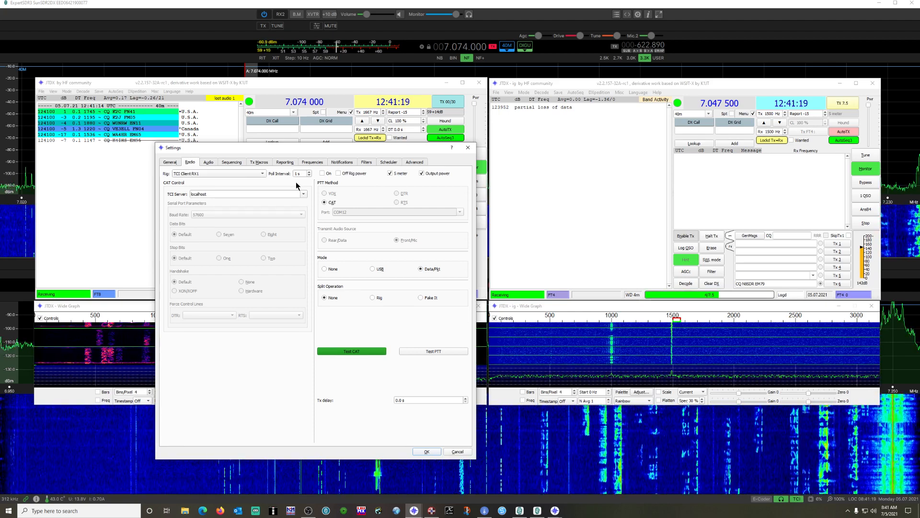
{"action": "left_click", "coordinate": [209, 163]}
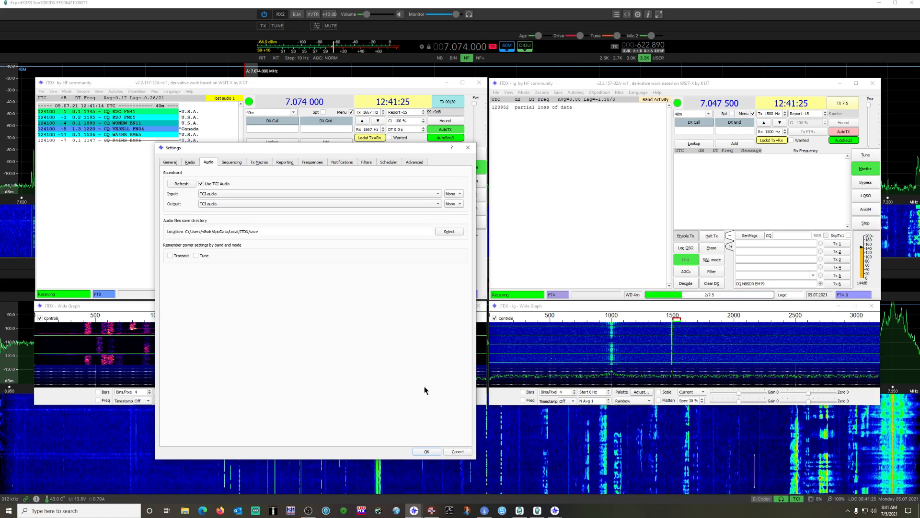
{"action": "left_click", "coordinate": [458, 451]}
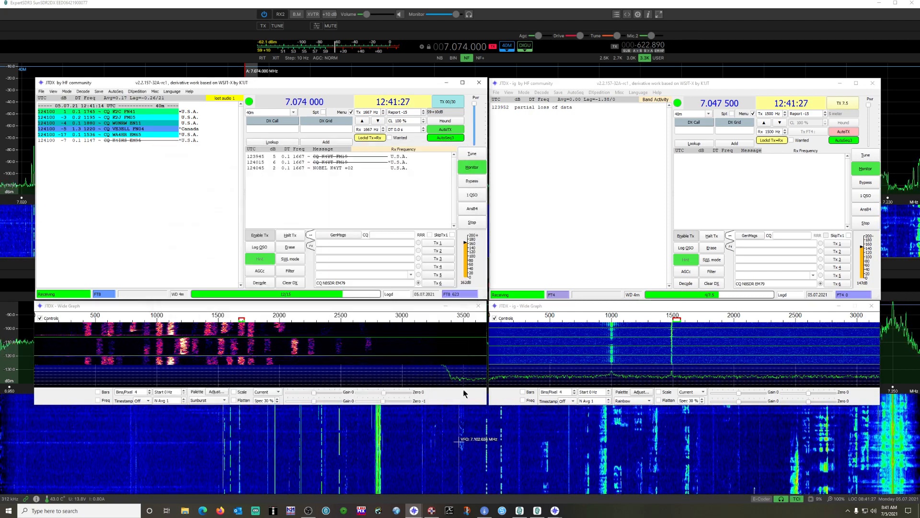
- Try to set the second JTDX instance's radio mode to Data/Pkt with TCI Client RX2 as the rig, and test CAT
{"action": "left_click", "coordinate": [496, 92]}
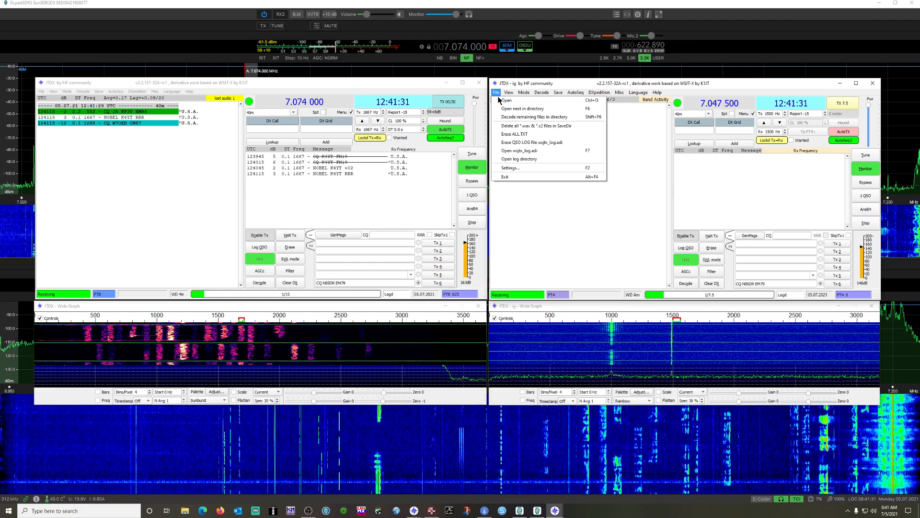
{"action": "left_click", "coordinate": [510, 168]}
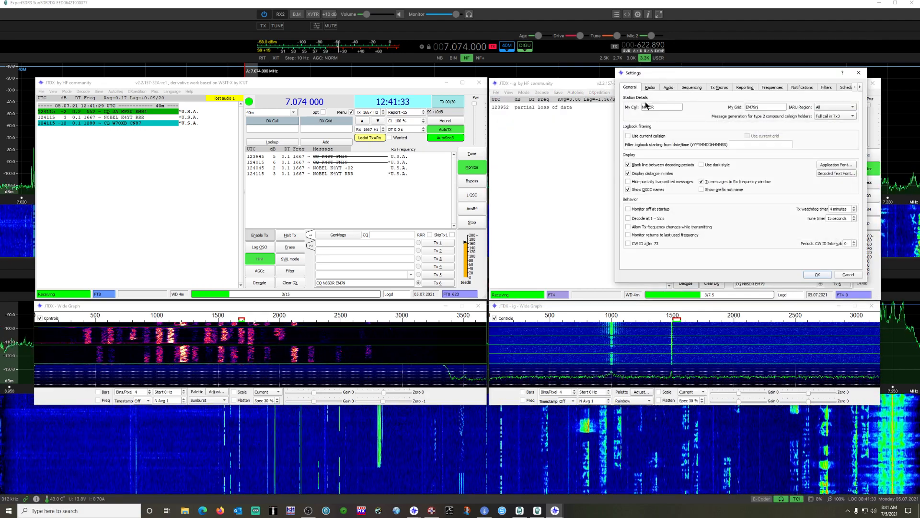
{"action": "left_click_drag", "start_coordinate": [777, 76], "coordinate": [660, 137]}
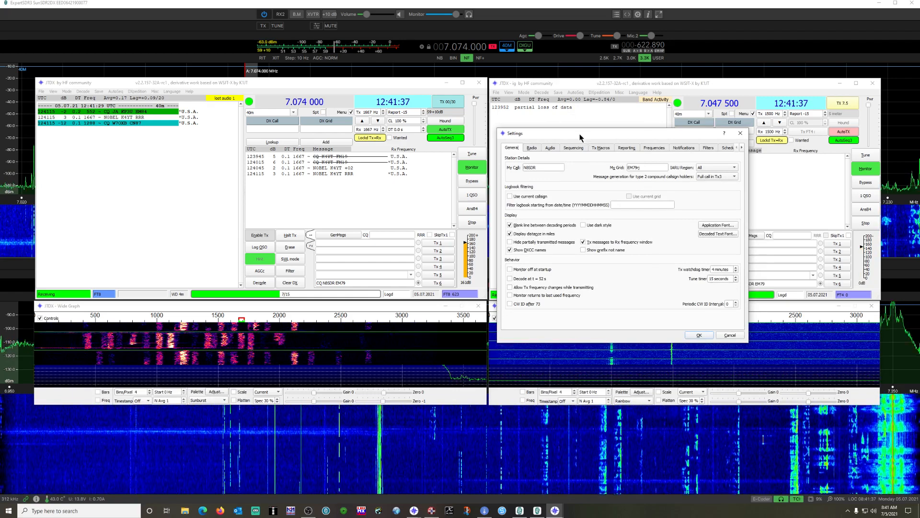
{"action": "left_click", "coordinate": [530, 148]}
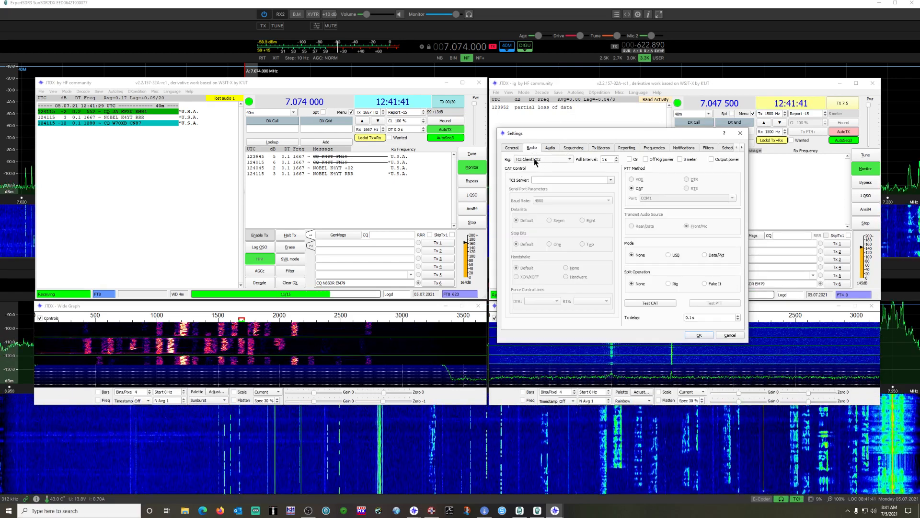
{"action": "left_click", "coordinate": [570, 160]}
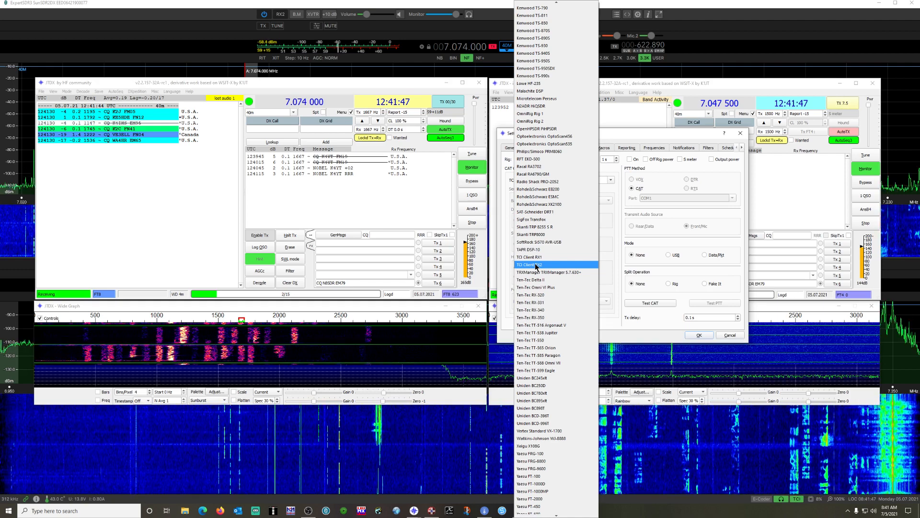
{"action": "left_click", "coordinate": [648, 131]}
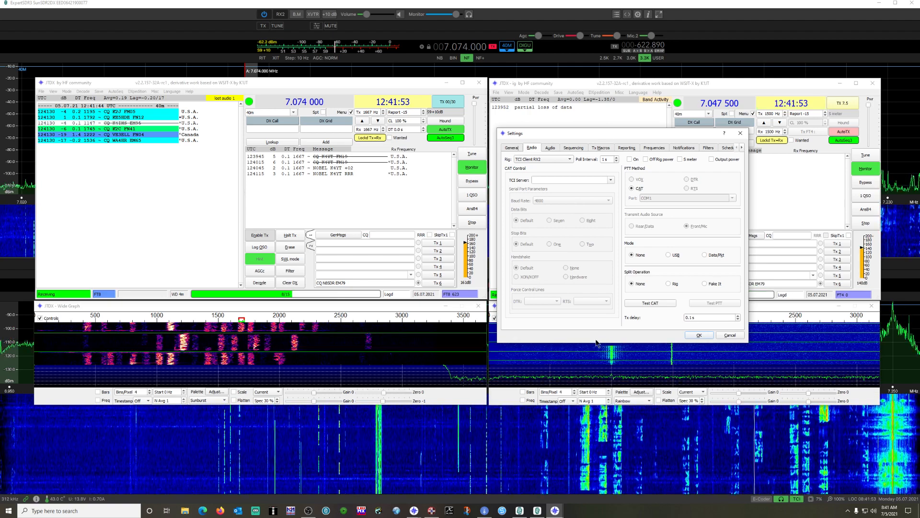
{"action": "left_click", "coordinate": [705, 255]}
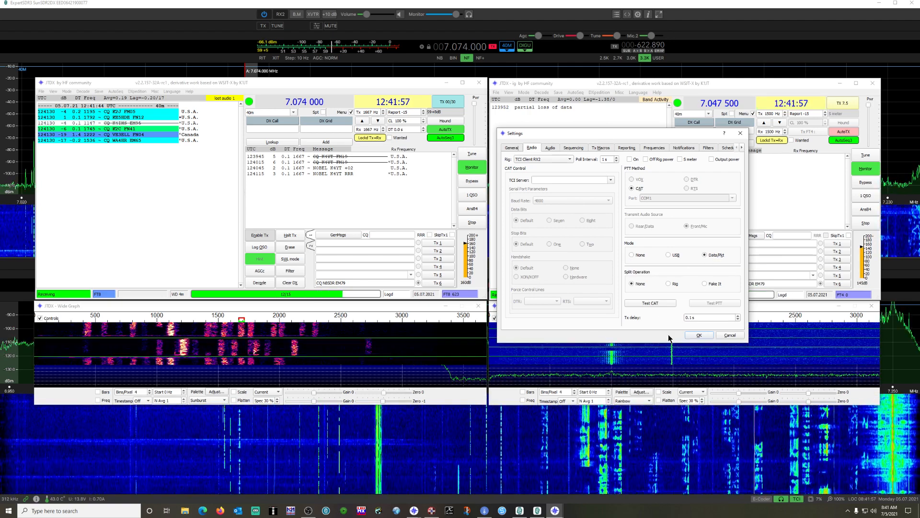
{"action": "left_click", "coordinate": [653, 303]}
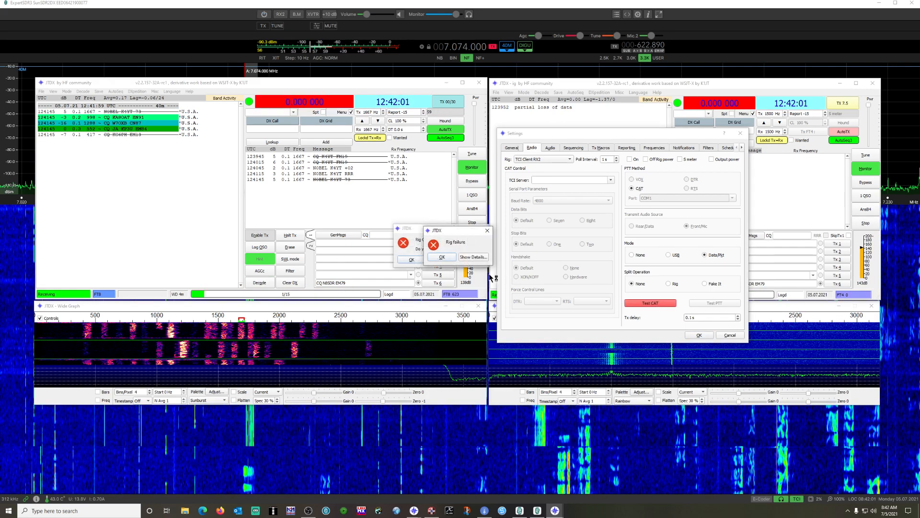
- Dismiss the rig failure and try to reconnect the first JTDX instance by reapplying its existing settings
{"action": "left_click", "coordinate": [442, 257]}
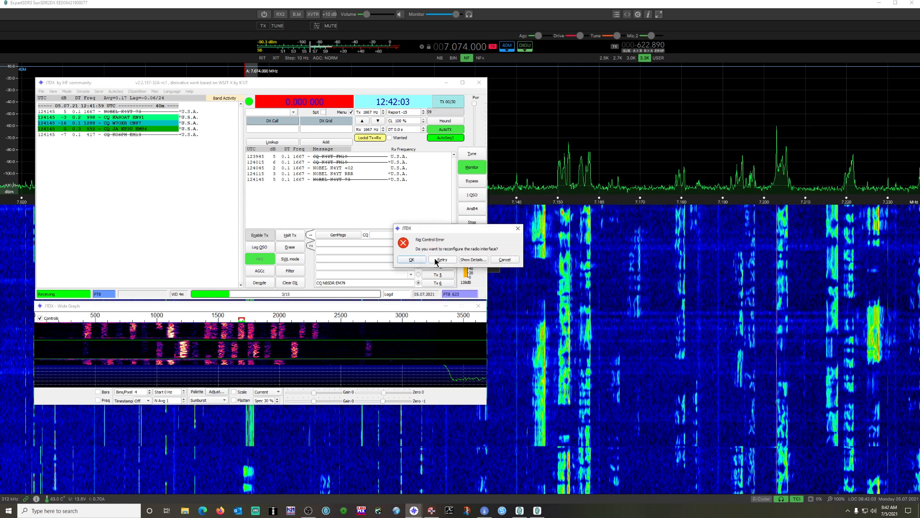
{"action": "left_click", "coordinate": [412, 259]}
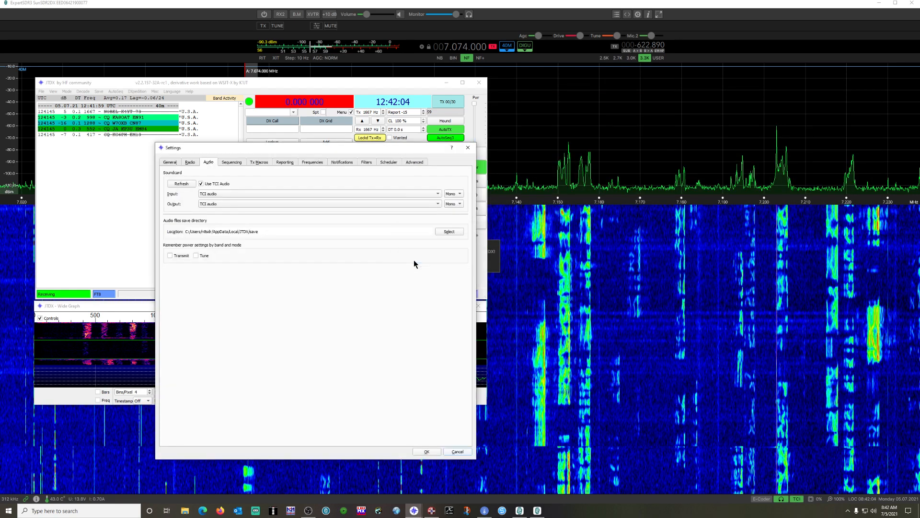
{"action": "left_click", "coordinate": [426, 451]}
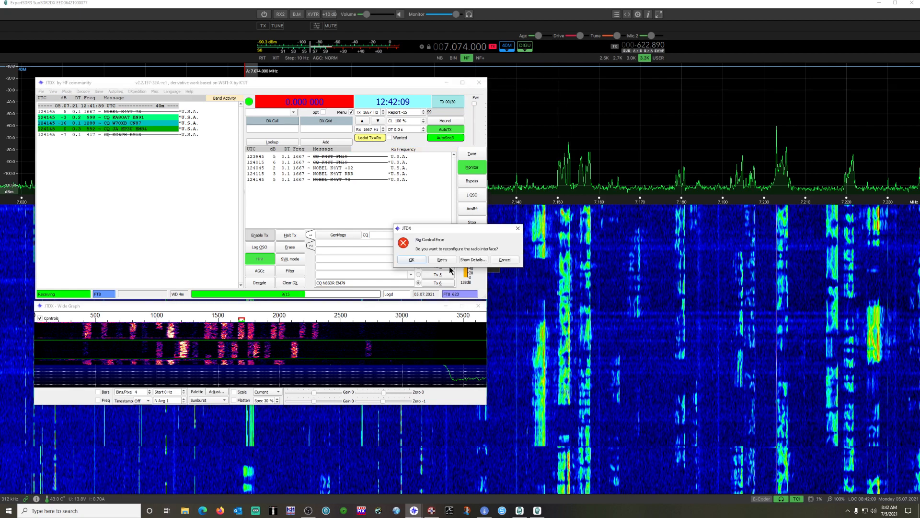
{"action": "left_click", "coordinate": [411, 260]}
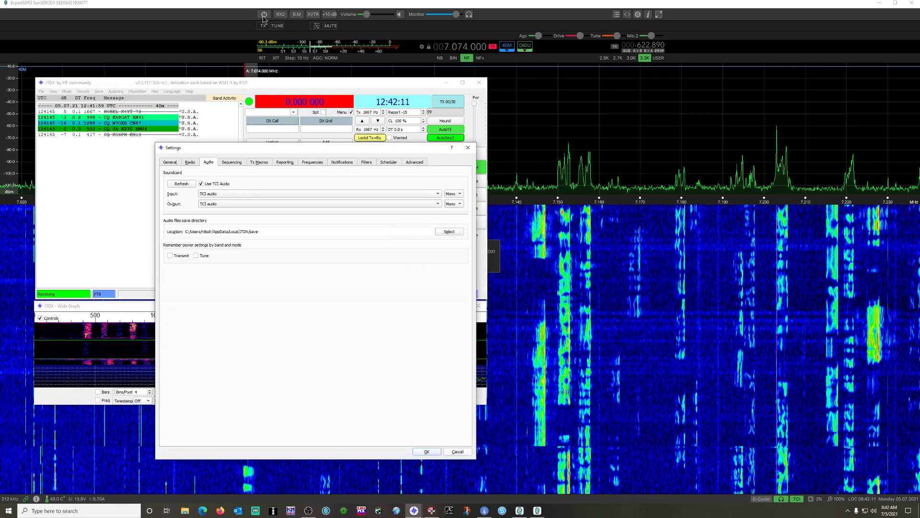
- Start the SunSDR2DX transceiver again and close the first JTDX instance's settings without changes
{"action": "left_click", "coordinate": [263, 14]}
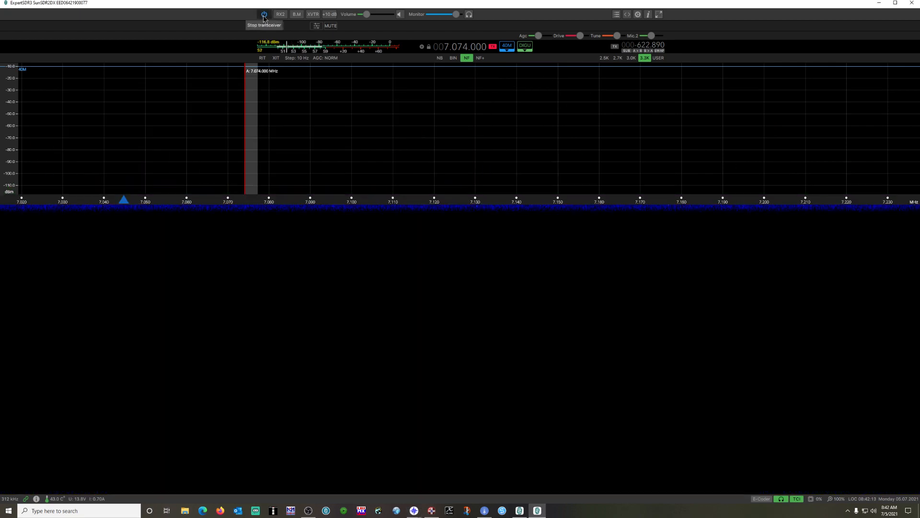
{"action": "mouse_move", "coordinate": [414, 510]}
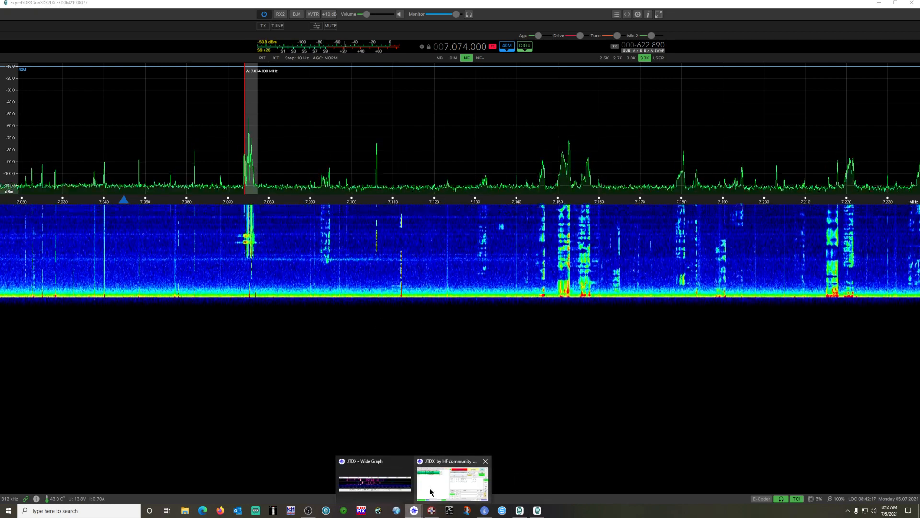
{"action": "left_click", "coordinate": [430, 491]}
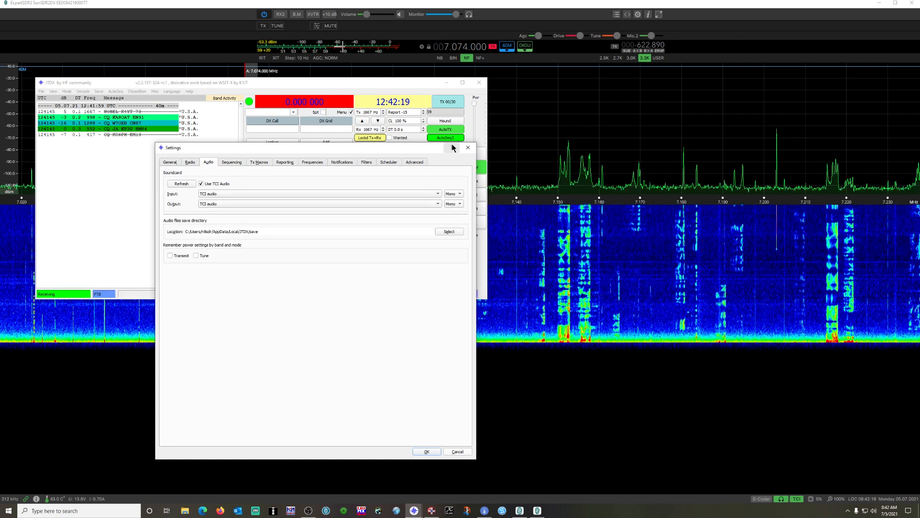
{"action": "left_click", "coordinate": [468, 147]}
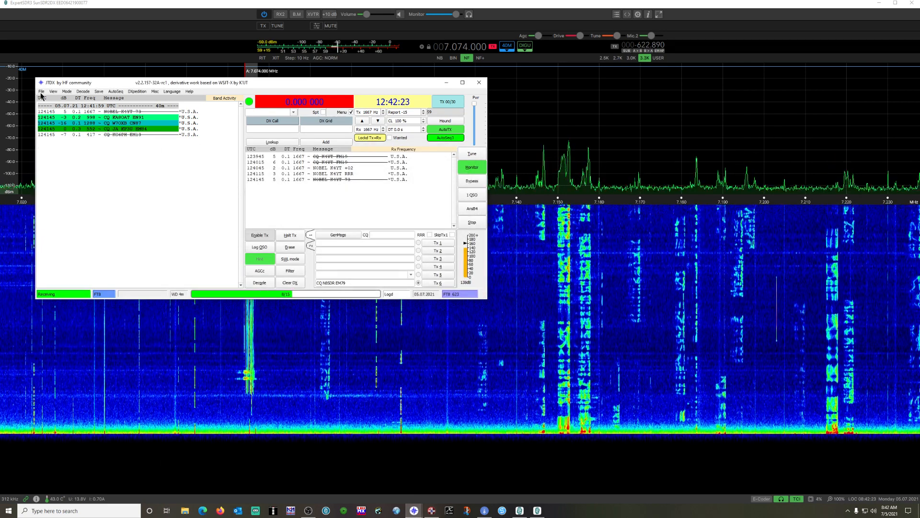
- Exit JTDX, and shut down the SunSDR2DX by stopping the transceiver and closing its window
{"action": "left_click", "coordinate": [42, 91]}
{"action": "left_click", "coordinate": [53, 167]}
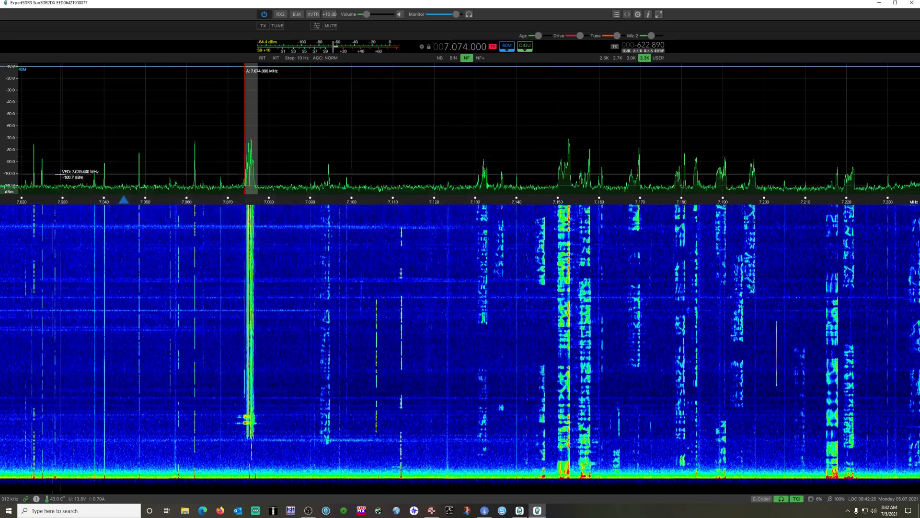
{"action": "left_click", "coordinate": [261, 13]}
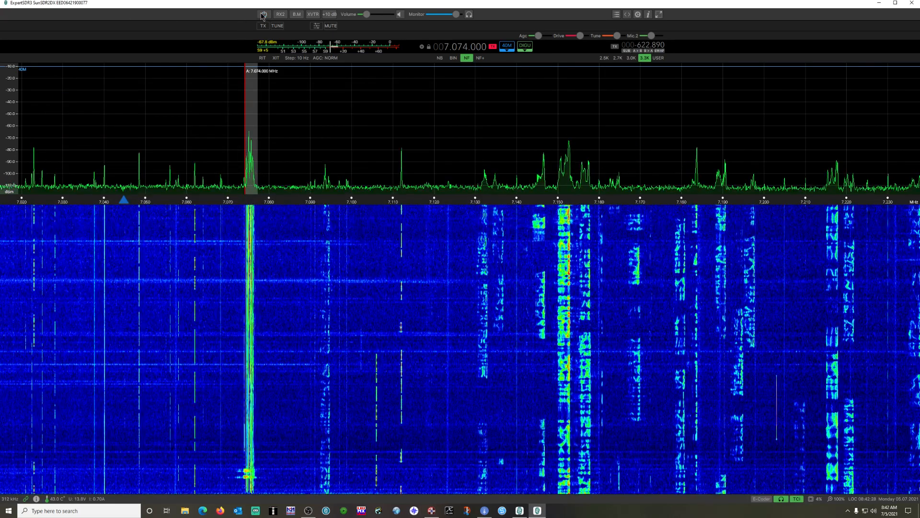
{"action": "left_click", "coordinate": [912, 4]}
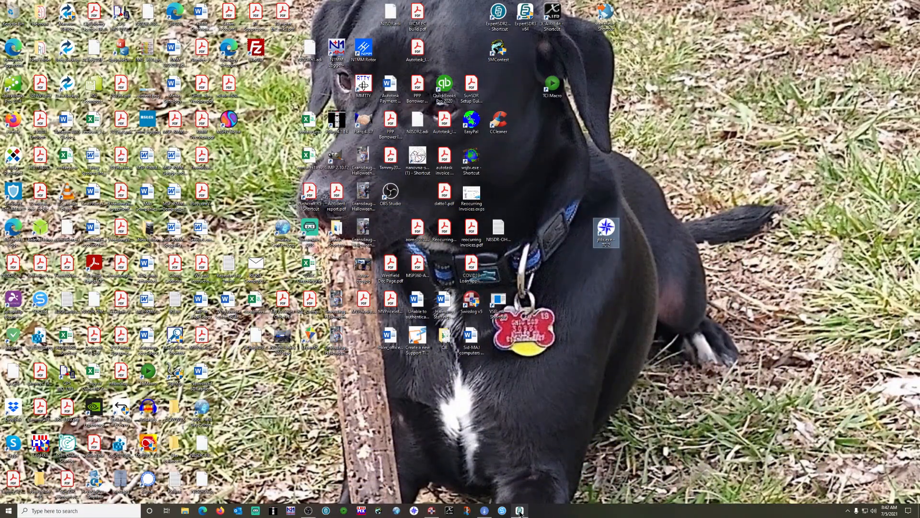
- Bring up the ExpertSDR3 device window, open the SunSDR2DX, and power on the transceiver
{"action": "mouse_move", "coordinate": [520, 513]}
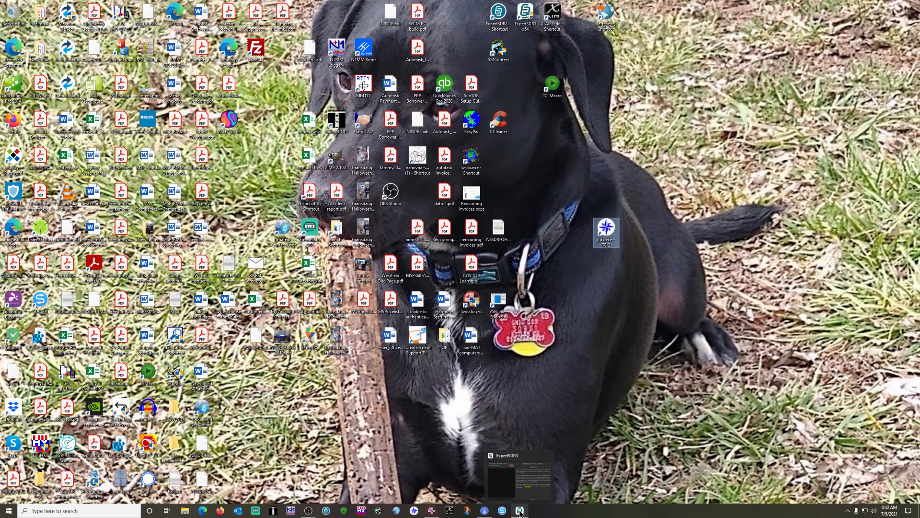
{"action": "left_click", "coordinate": [520, 512]}
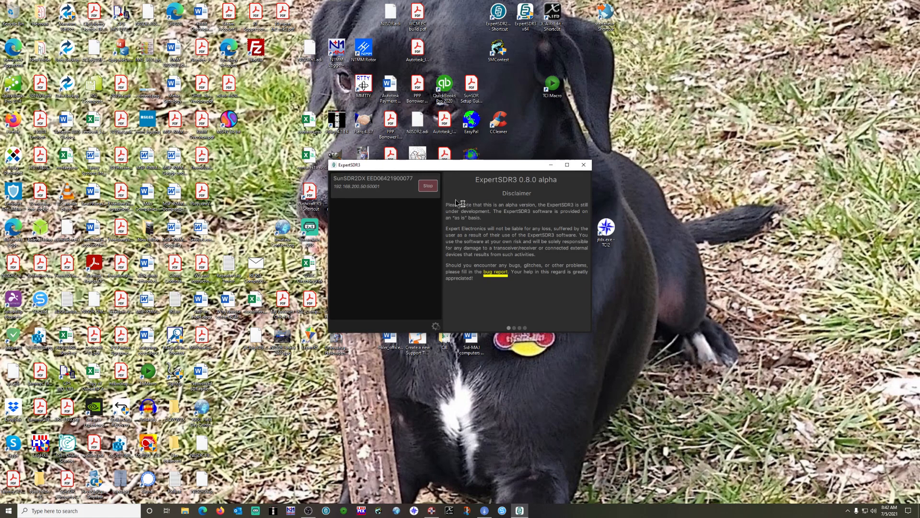
{"action": "left_click", "coordinate": [429, 186]}
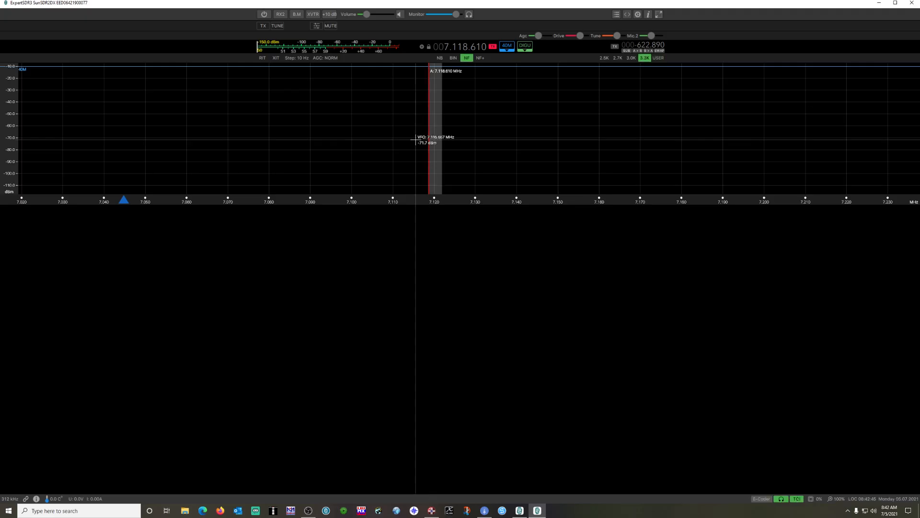
{"action": "left_click", "coordinate": [263, 15]}
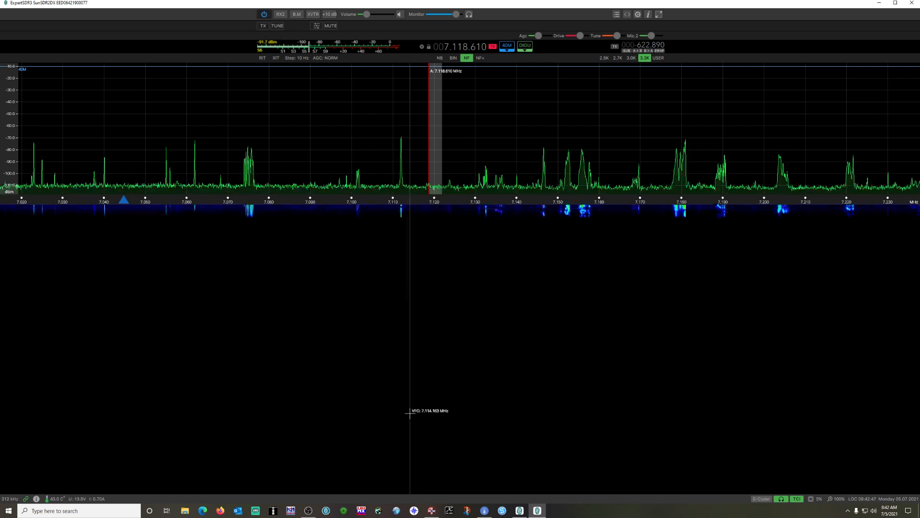
- Start the first JTDX instance, dismiss its process error, and set its frequency to 7.074 MHz on 40m
{"action": "left_click", "coordinate": [414, 511]}
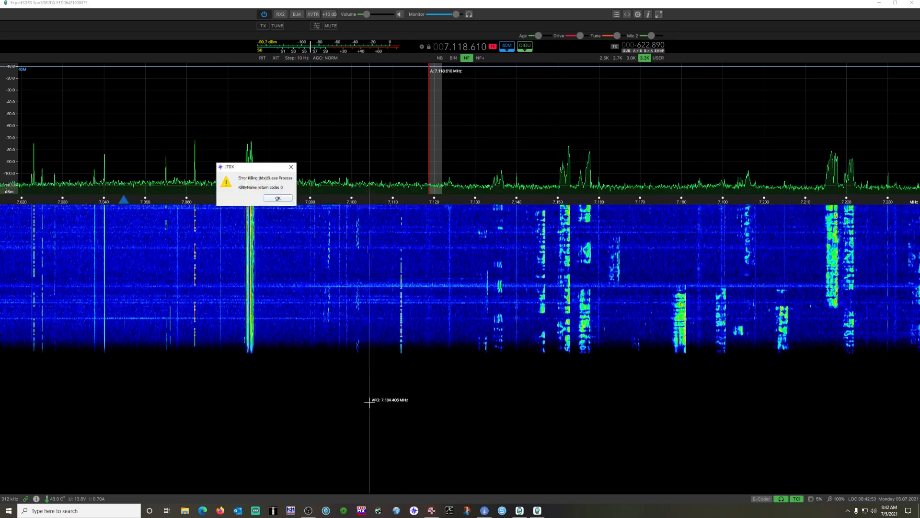
{"action": "left_click", "coordinate": [276, 199]}
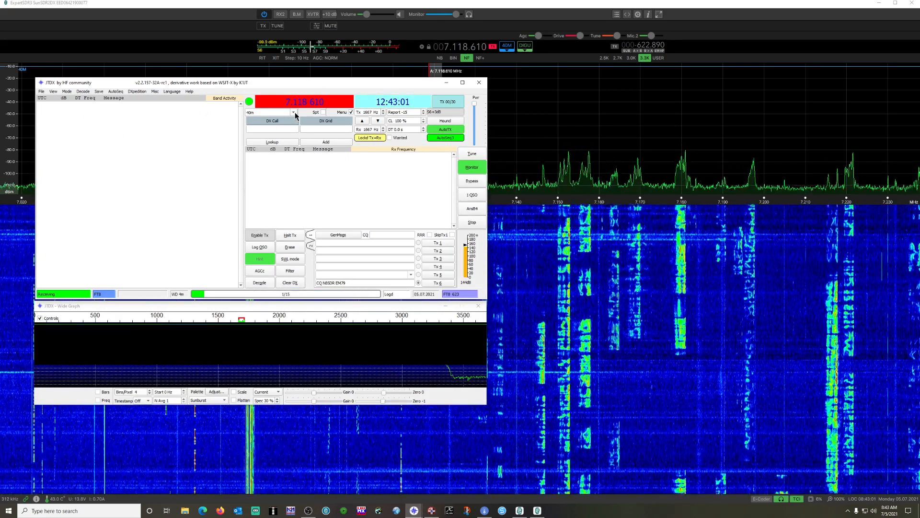
{"action": "left_click", "coordinate": [293, 112]}
{"action": "left_click", "coordinate": [275, 162]}
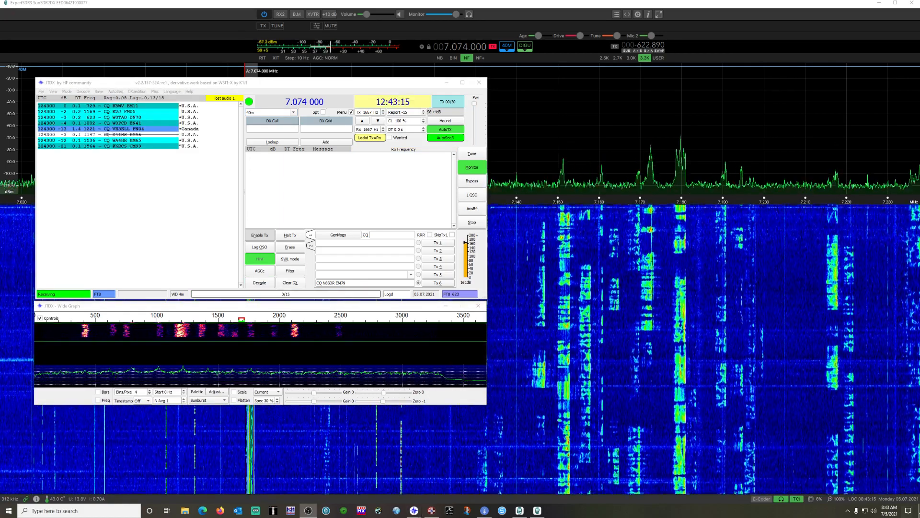
- Start the second JTDX instance from the desktop, minimize the ExpertSDR3 device window, and show both JTDX instances over the panorama
{"action": "left_click", "coordinate": [919, 514]}
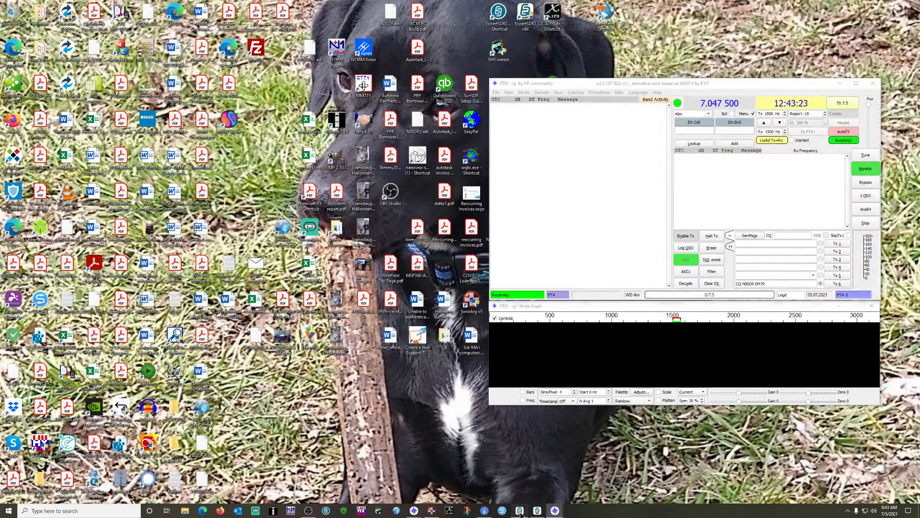
{"action": "left_click", "coordinate": [518, 512]}
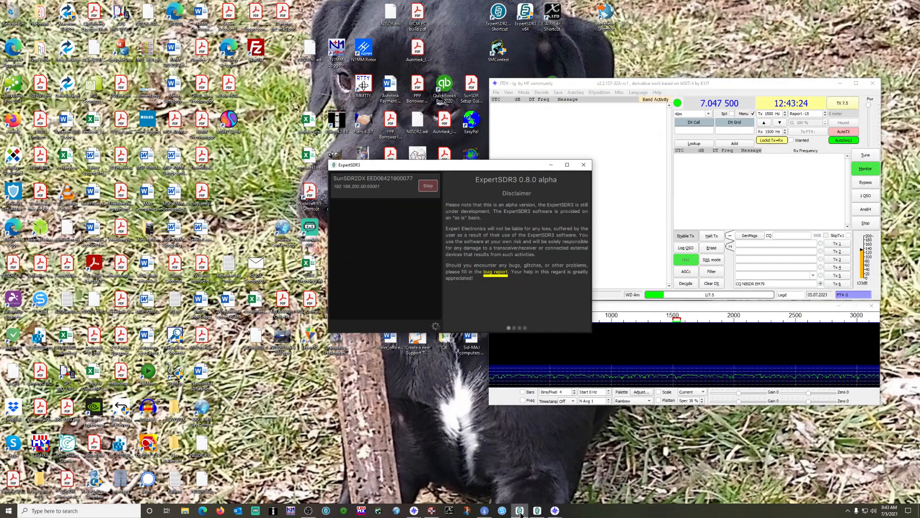
{"action": "left_click", "coordinate": [551, 166]}
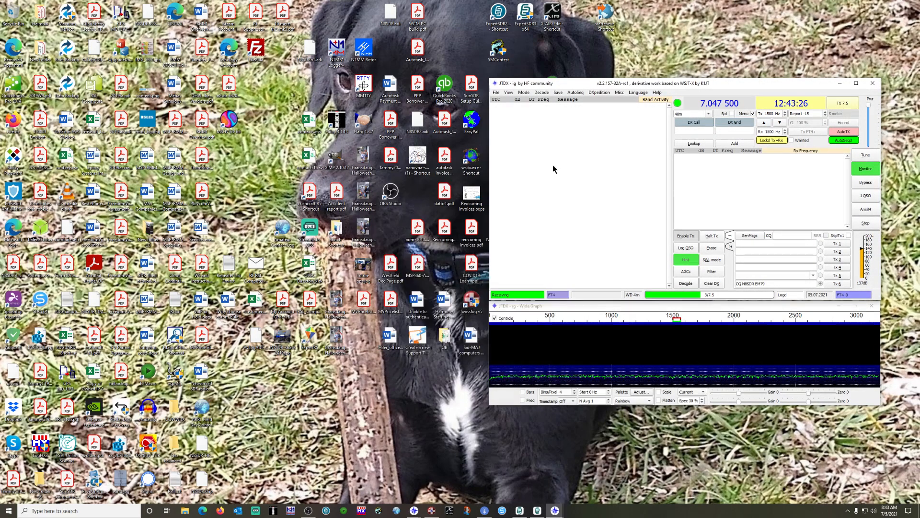
{"action": "left_click", "coordinate": [537, 512]}
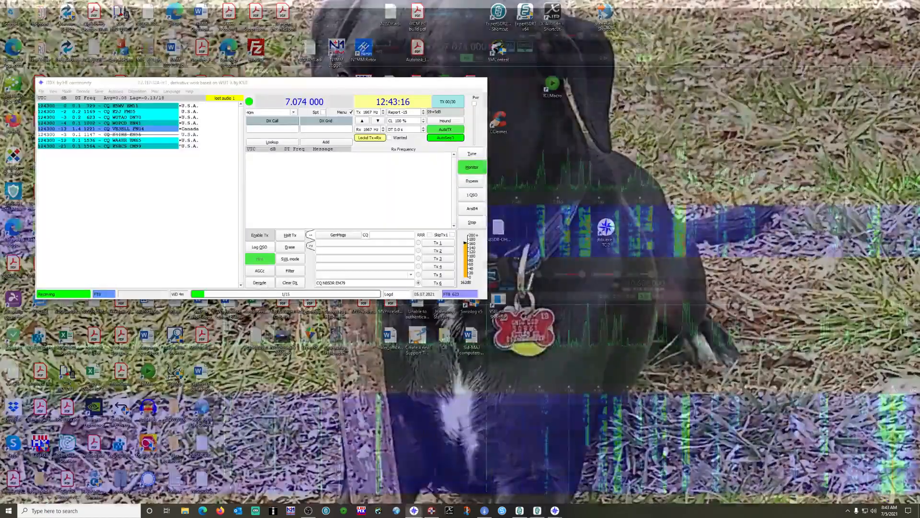
{"action": "left_click", "coordinate": [422, 488]}
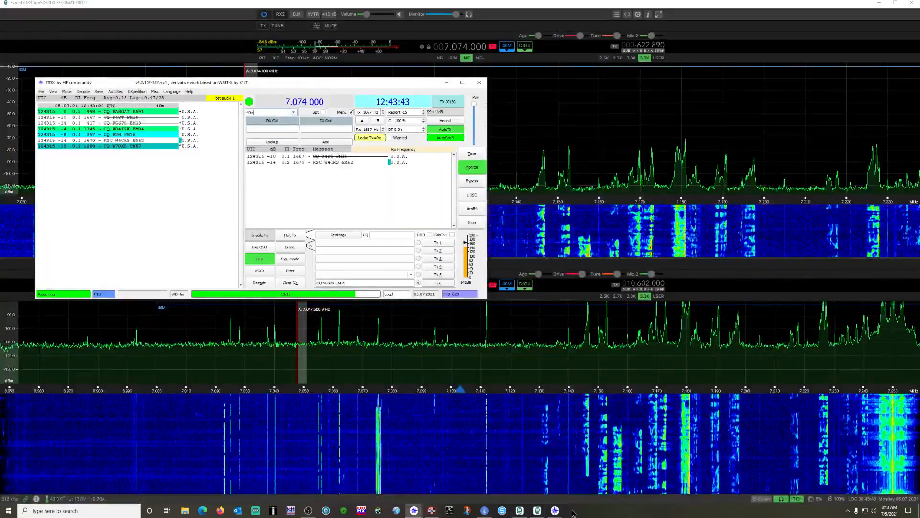
{"action": "mouse_move", "coordinate": [555, 510]}
{"action": "left_click", "coordinate": [568, 489]}
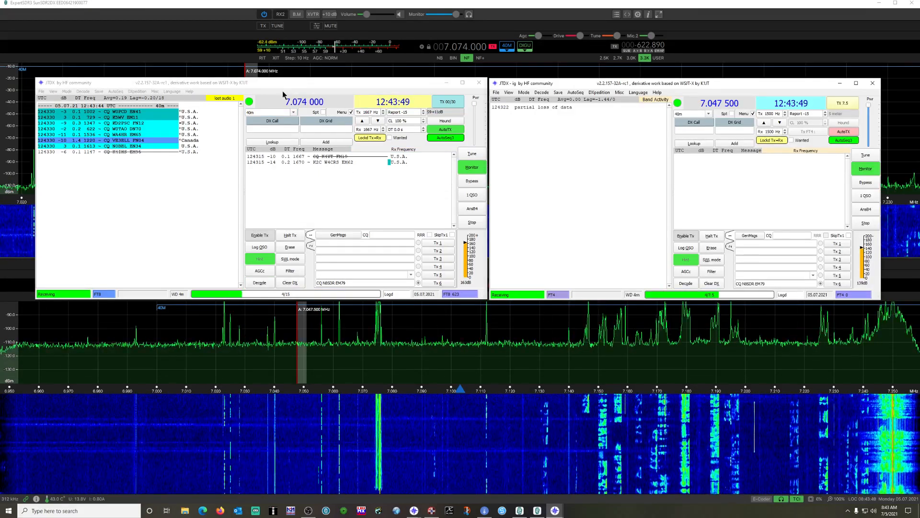
- Open the first JTDX instance's radio settings and place the dialog clear of the second instance for comparison
{"action": "left_click", "coordinate": [41, 92]}
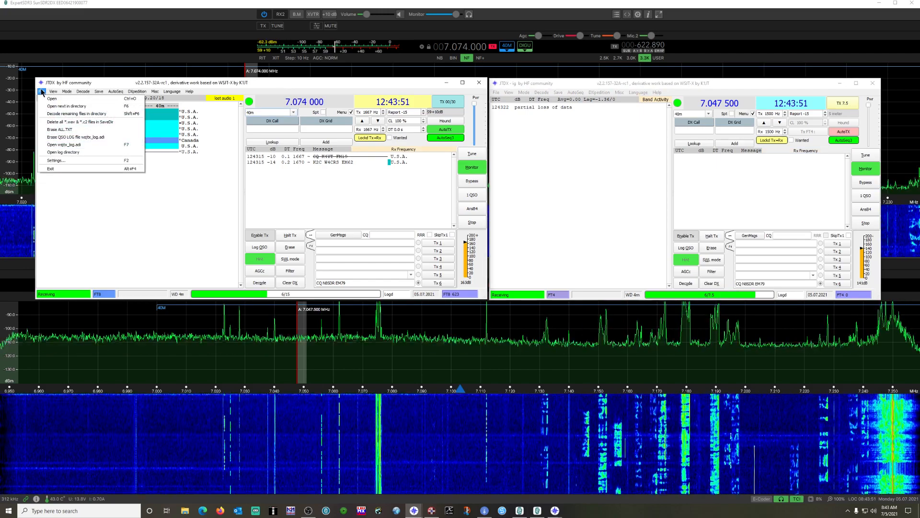
{"action": "key", "text": "Escape"}
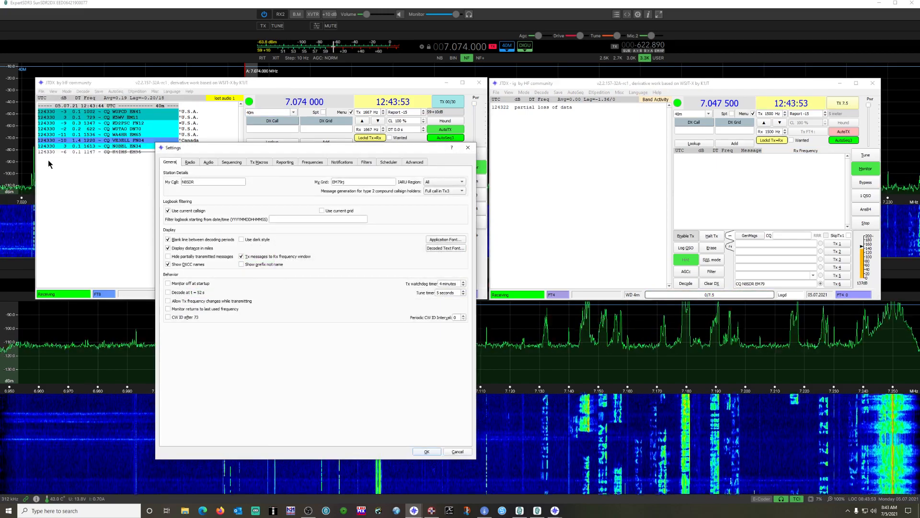
{"action": "left_click", "coordinate": [197, 162]}
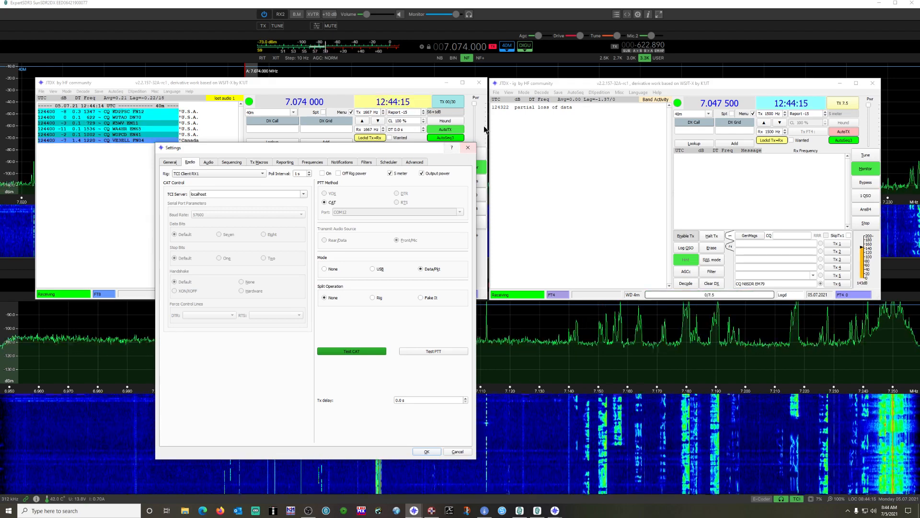
{"action": "left_click_drag", "start_coordinate": [397, 150], "coordinate": [363, 160]}
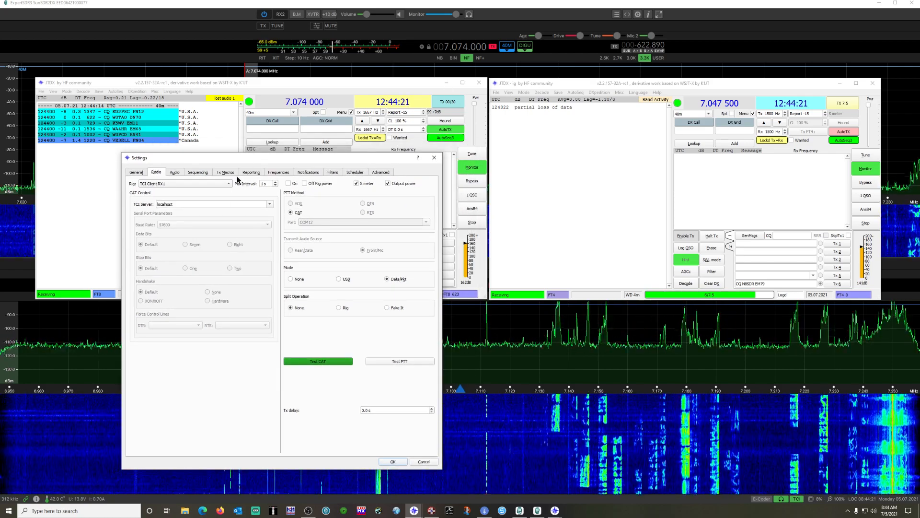
{"action": "left_click_drag", "start_coordinate": [251, 161], "coordinate": [174, 158]}
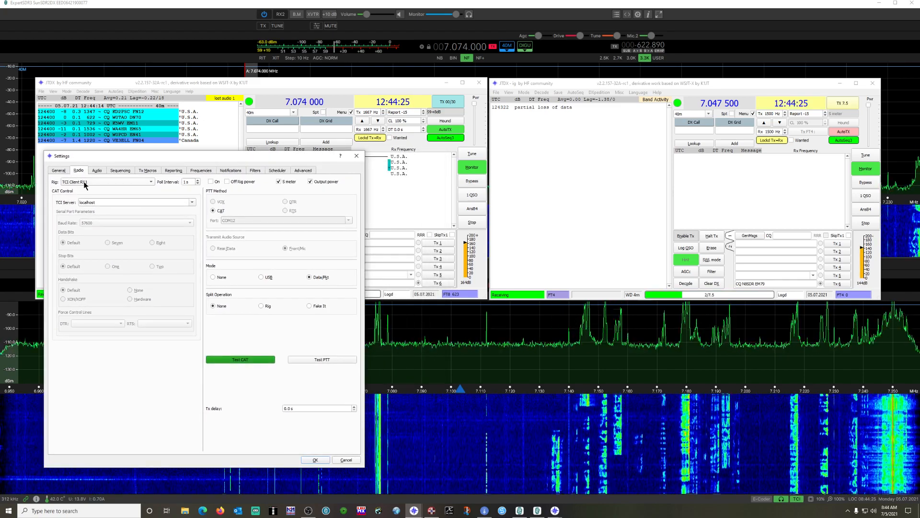
- Set the TCI server to localhost in the second JTDX instance's radio settings, check its TCI audio options, and apply
{"action": "left_click", "coordinate": [503, 95]}
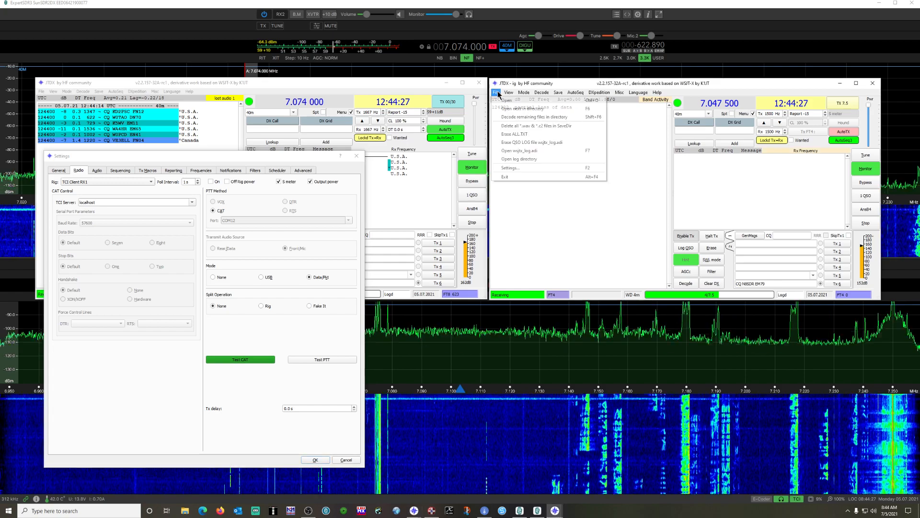
{"action": "left_click", "coordinate": [508, 171]}
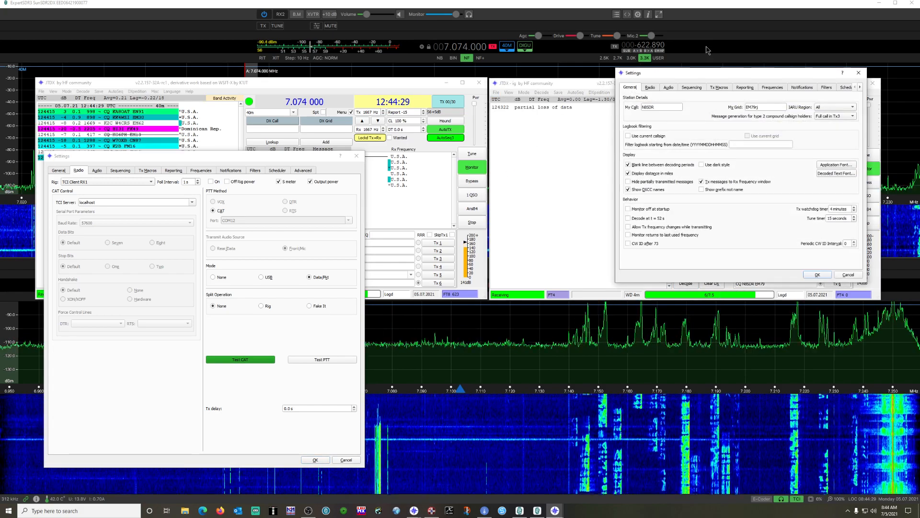
{"action": "left_click", "coordinate": [649, 87]}
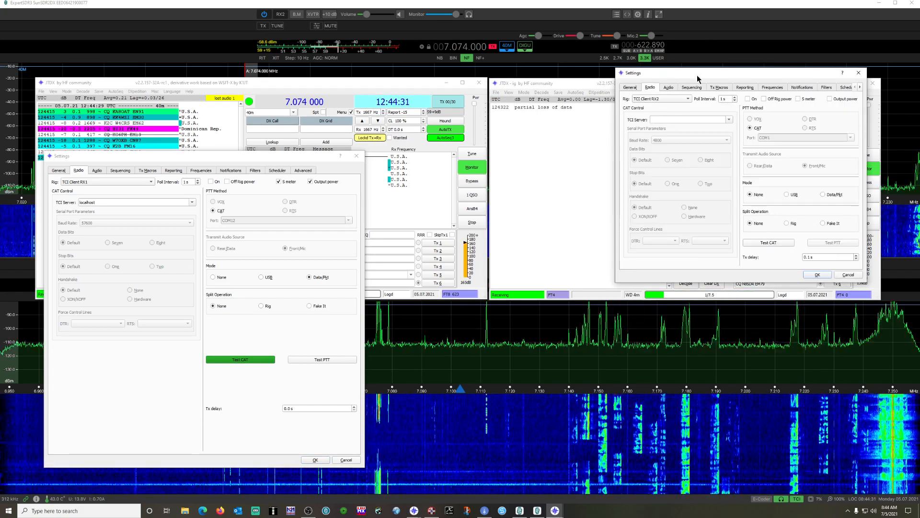
{"action": "left_click_drag", "start_coordinate": [668, 79], "coordinate": [593, 198]}
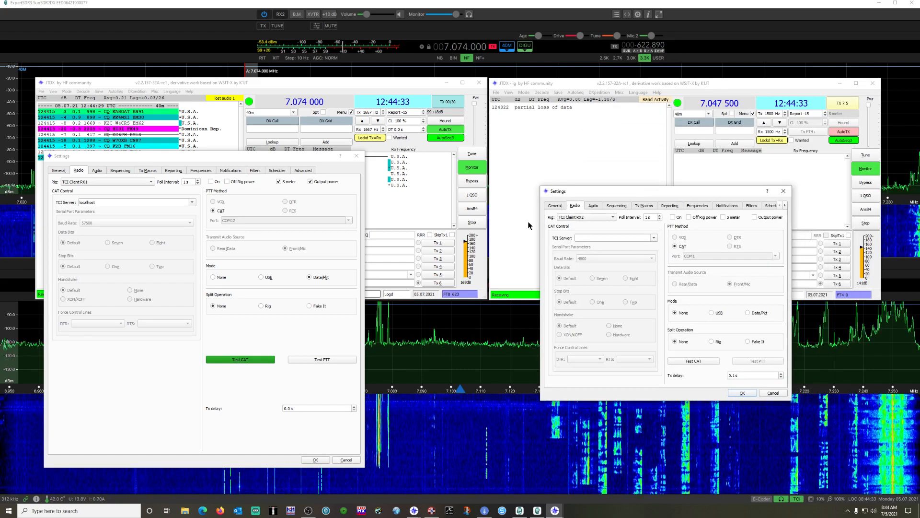
{"action": "left_click", "coordinate": [597, 238]}
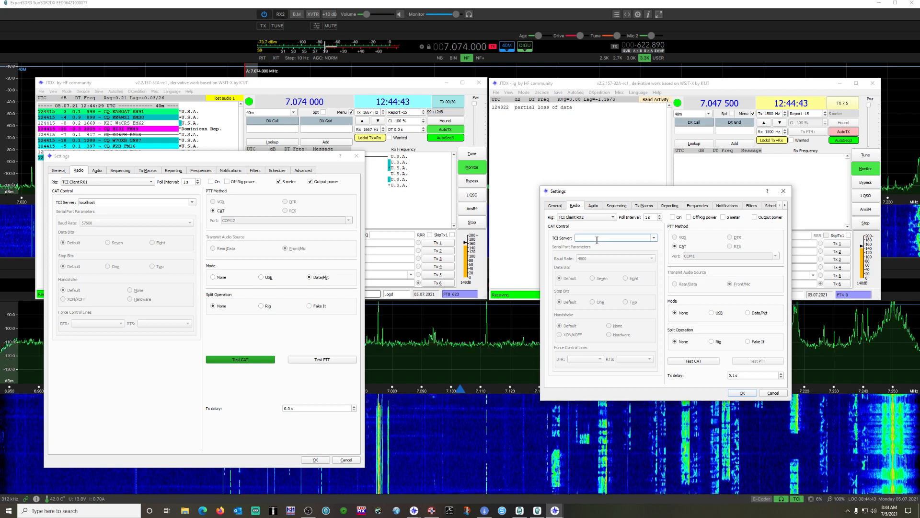
{"action": "type", "text": "loc"}
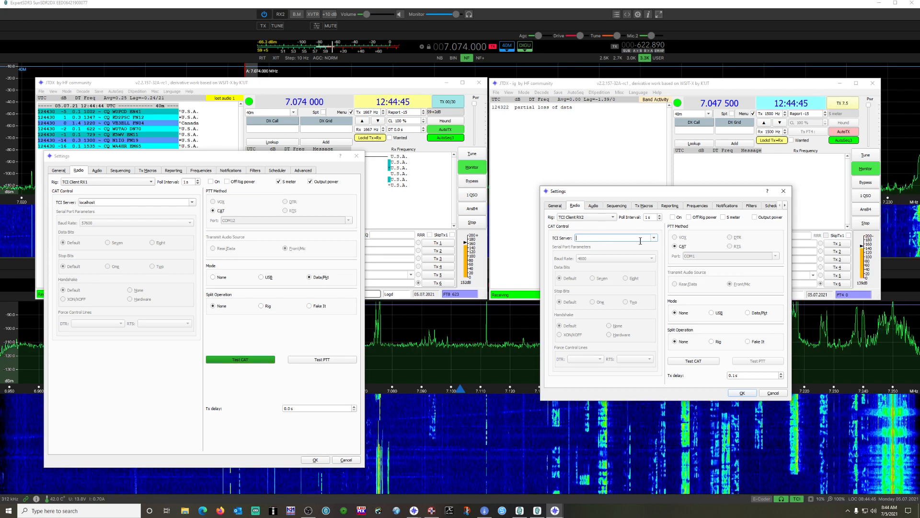
{"action": "type", "text": "alhost"}
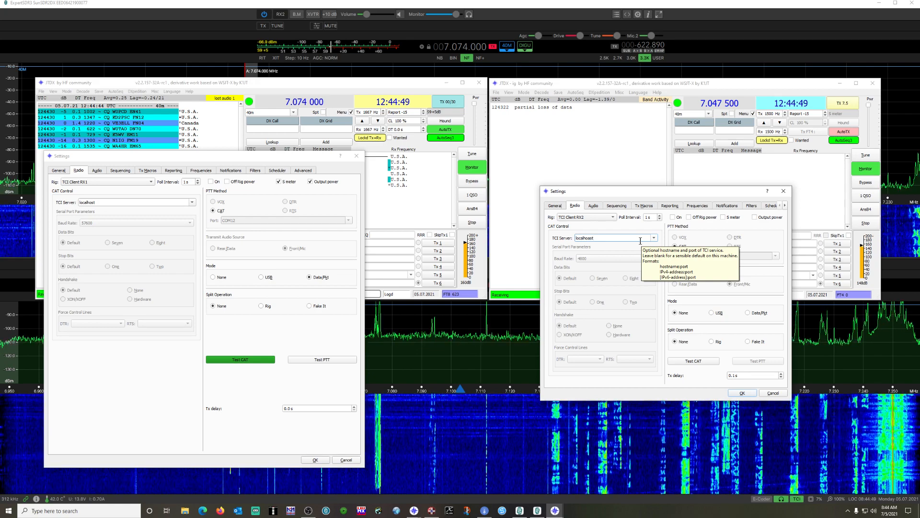
{"action": "left_click", "coordinate": [593, 206]}
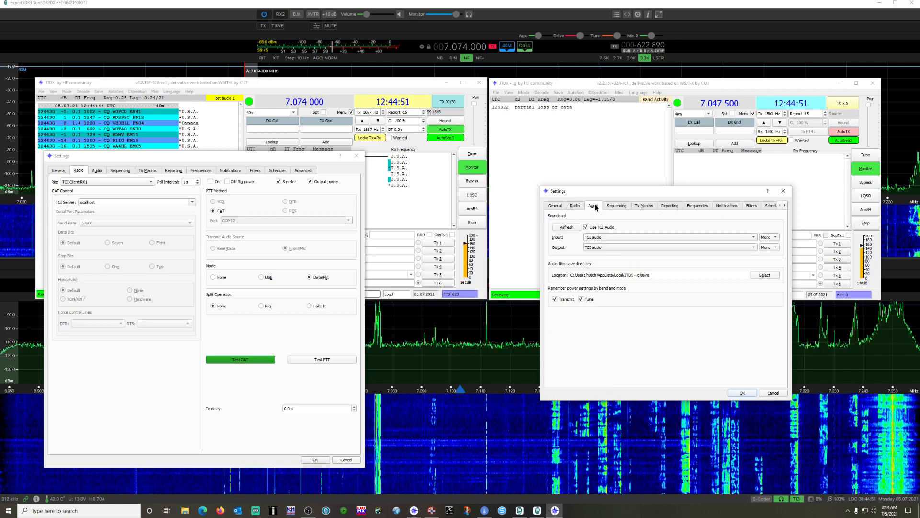
{"action": "left_click", "coordinate": [742, 394]}
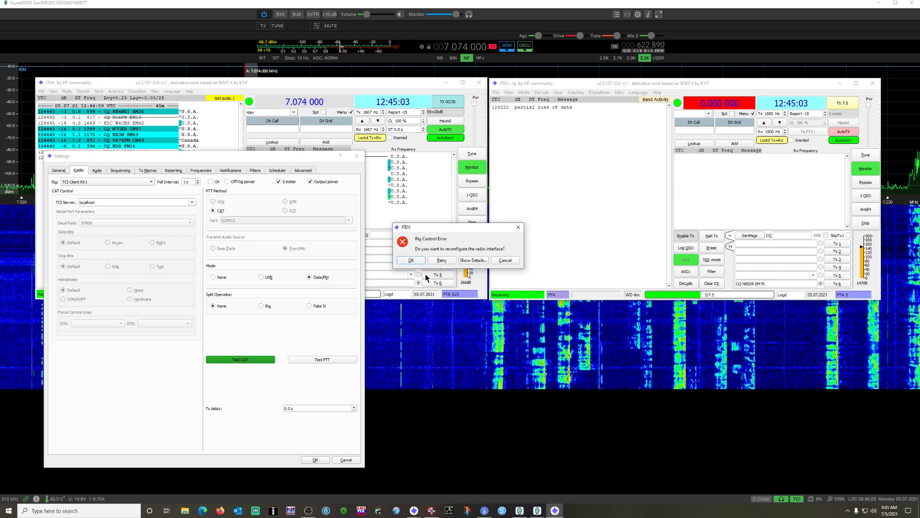
- Retry the second JTDX instance's rig connection, show the rig control error's details, and cancel reconfiguring the radio interface
{"action": "left_click", "coordinate": [439, 260]}
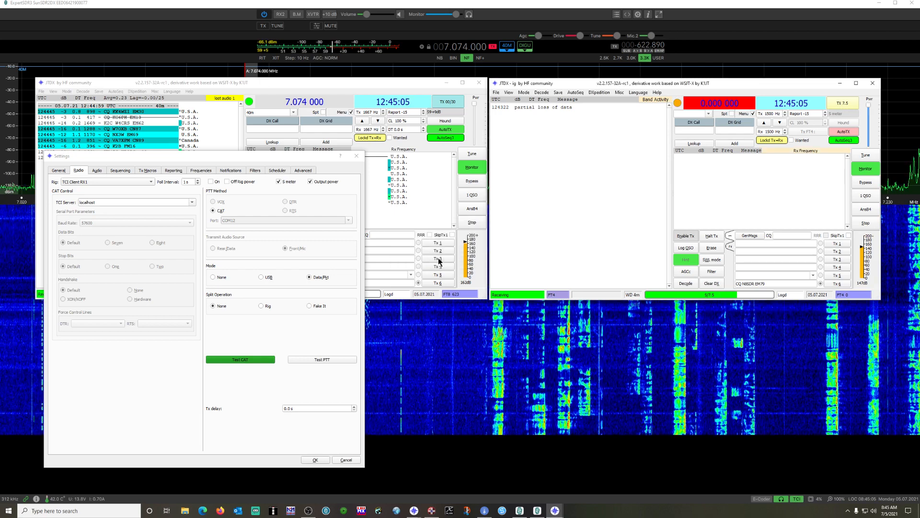
{"action": "left_click", "coordinate": [496, 92]}
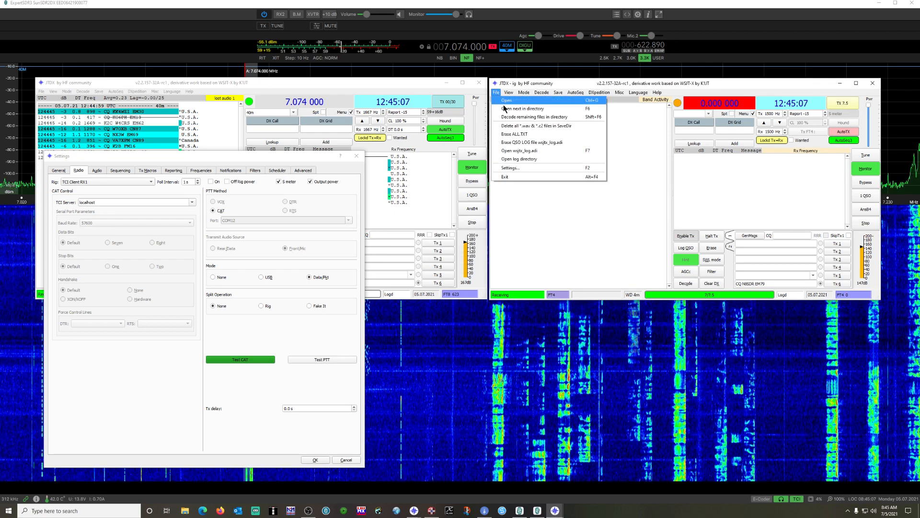
{"action": "left_click", "coordinate": [510, 167]}
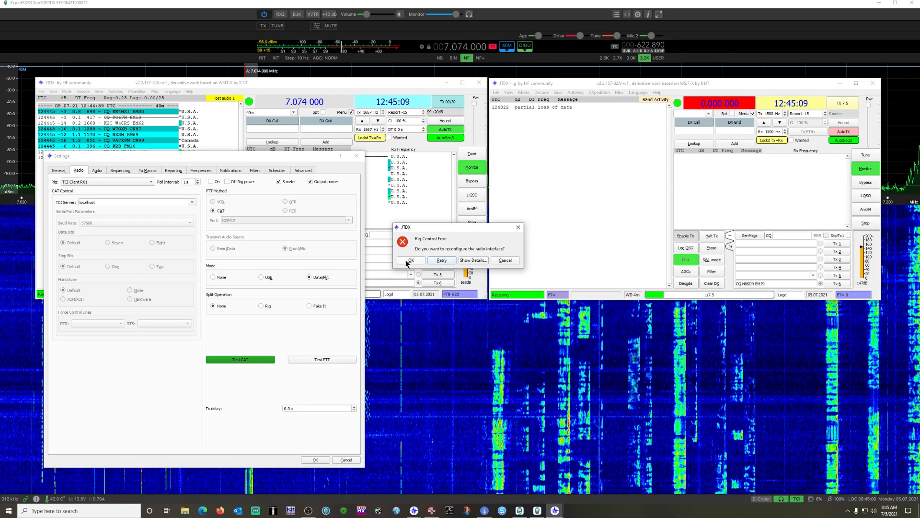
{"action": "left_click", "coordinate": [471, 259]}
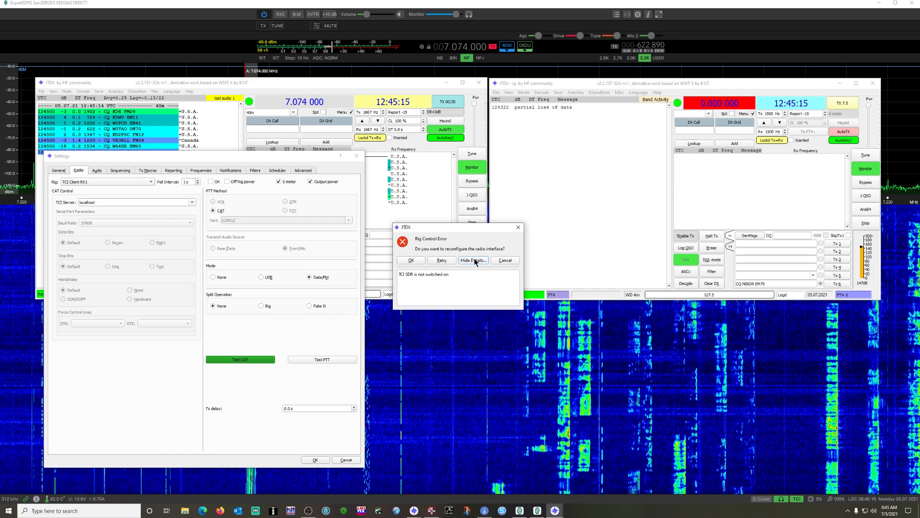
{"action": "left_click", "coordinate": [506, 260]}
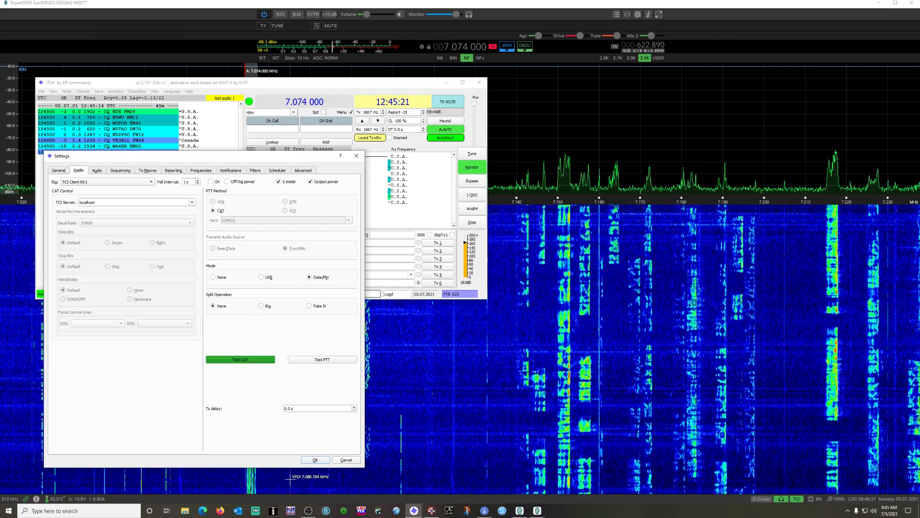
- Accept the first JTDX instance's settings as they are, and start the second JTDX instance again from the desktop
{"action": "left_click", "coordinate": [314, 460]}
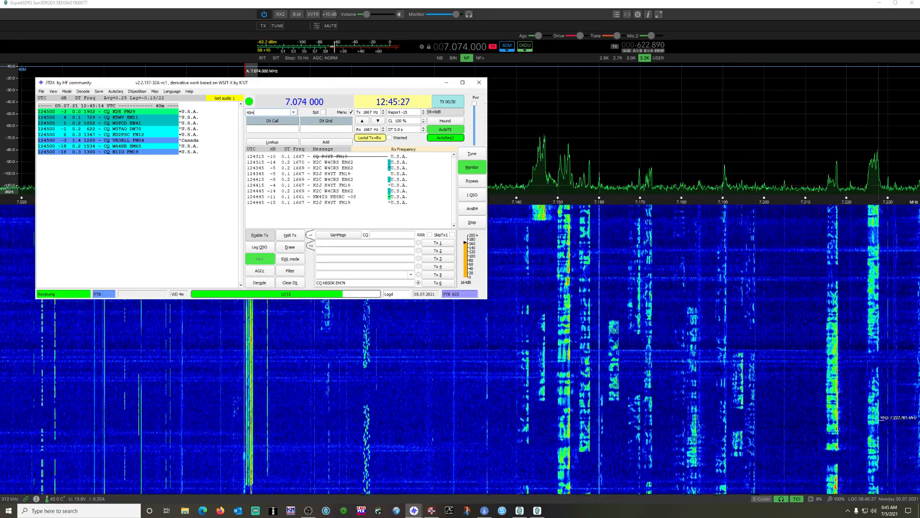
{"action": "key", "text": "super+d"}
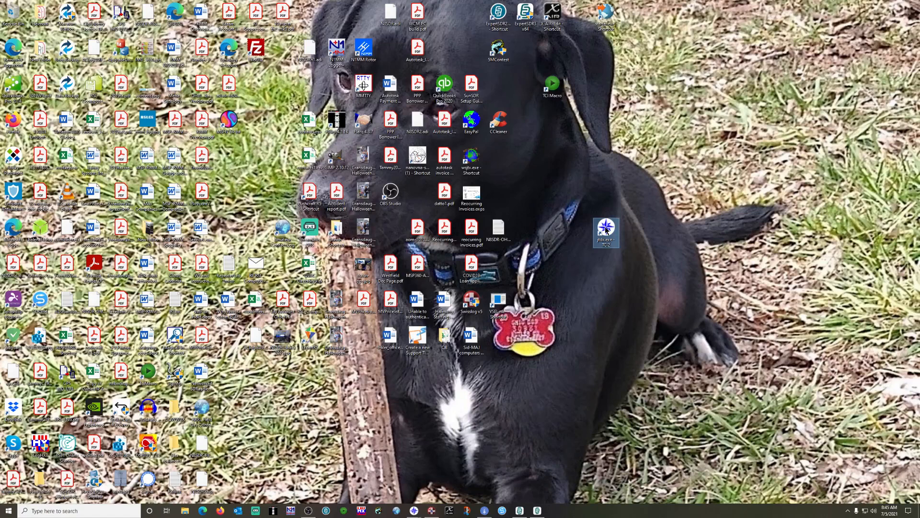
{"action": "left_click", "coordinate": [466, 511]}
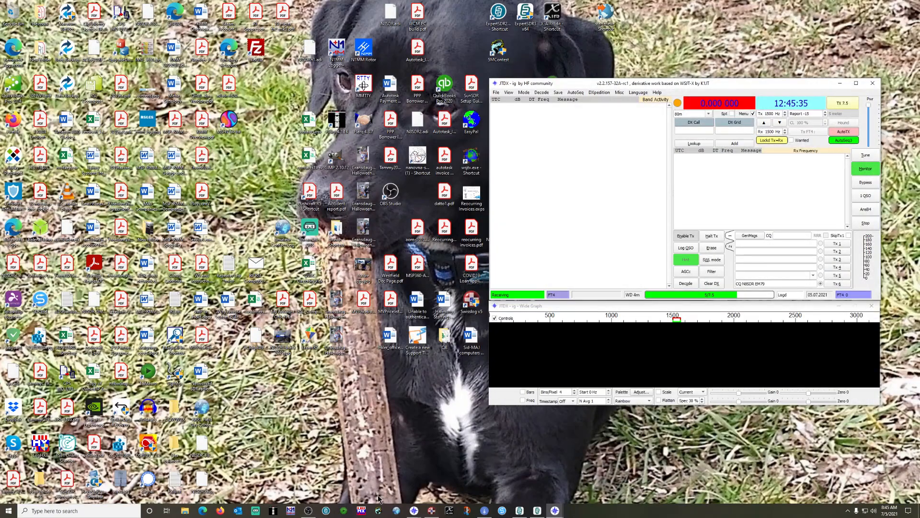
- Close the second JTDX instance, check the ExpertSDR3 window, and exit the first JTDX instance
{"action": "left_click", "coordinate": [872, 83]}
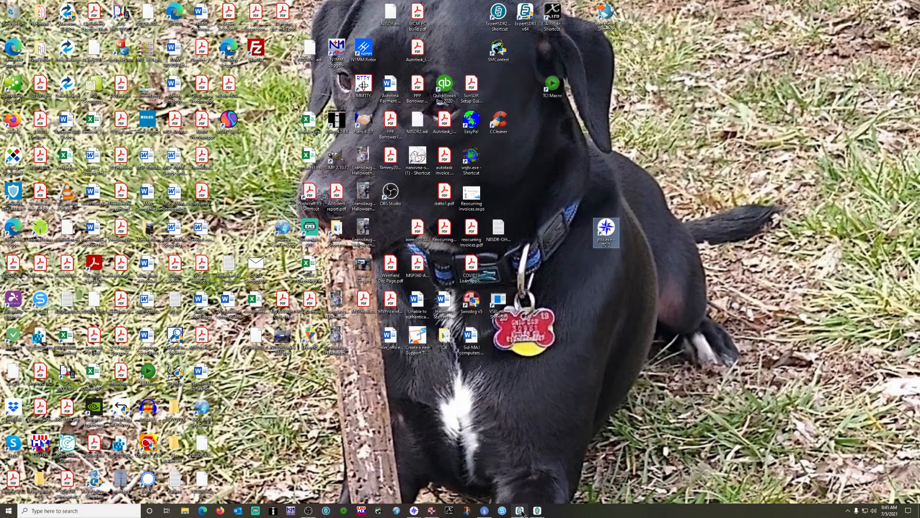
{"action": "left_click", "coordinate": [536, 512]}
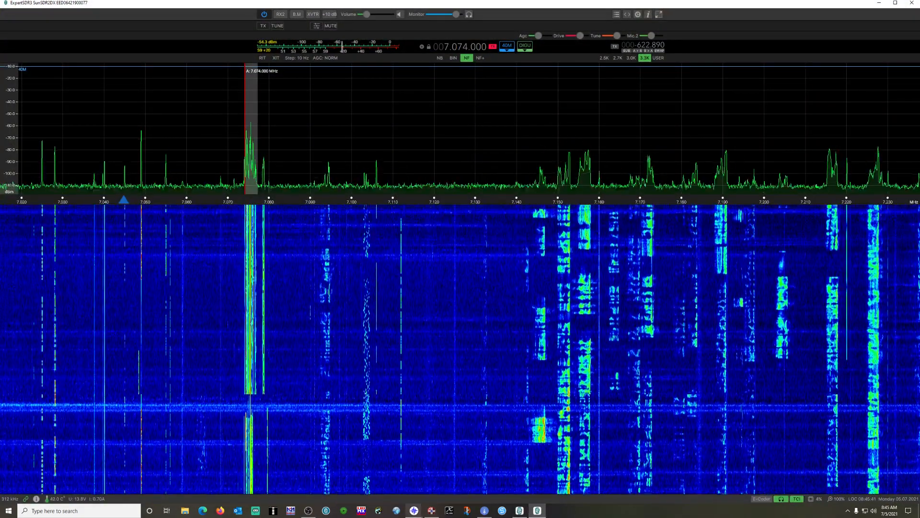
{"action": "left_click", "coordinate": [428, 501]}
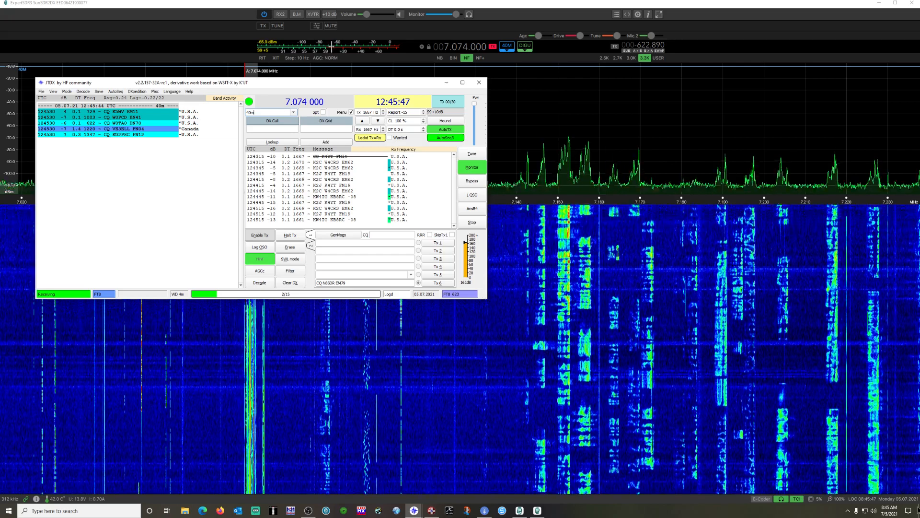
{"action": "left_click", "coordinate": [919, 514]}
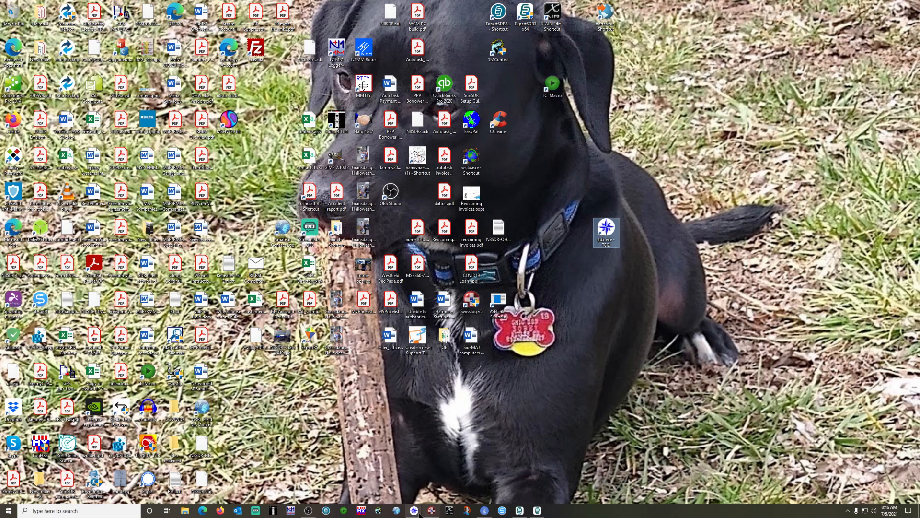
{"action": "mouse_move", "coordinate": [416, 511]}
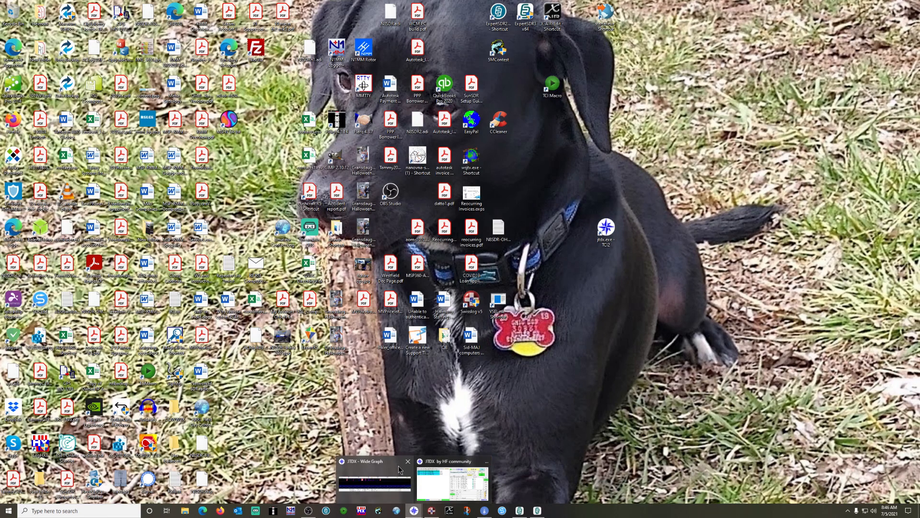
{"action": "mouse_move", "coordinate": [487, 464]}
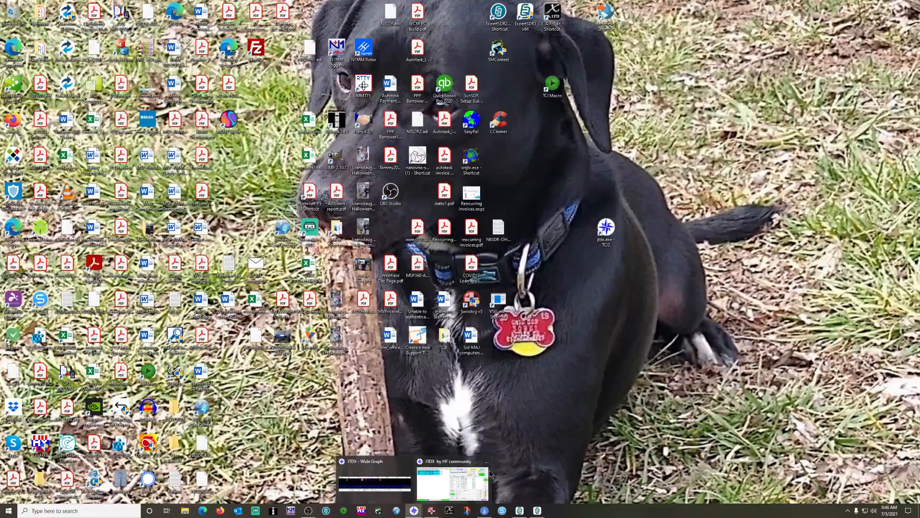
{"action": "left_click", "coordinate": [453, 483]}
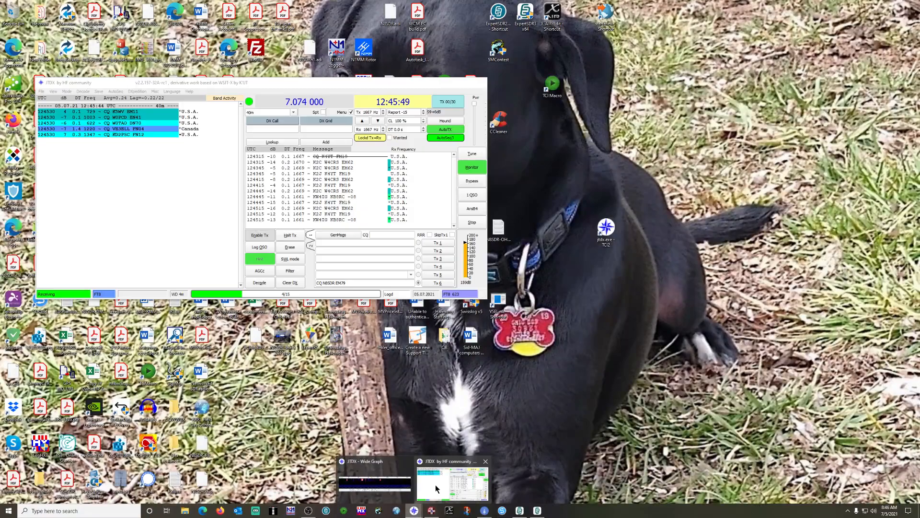
{"action": "left_click", "coordinate": [43, 92]}
{"action": "left_click", "coordinate": [57, 169]}
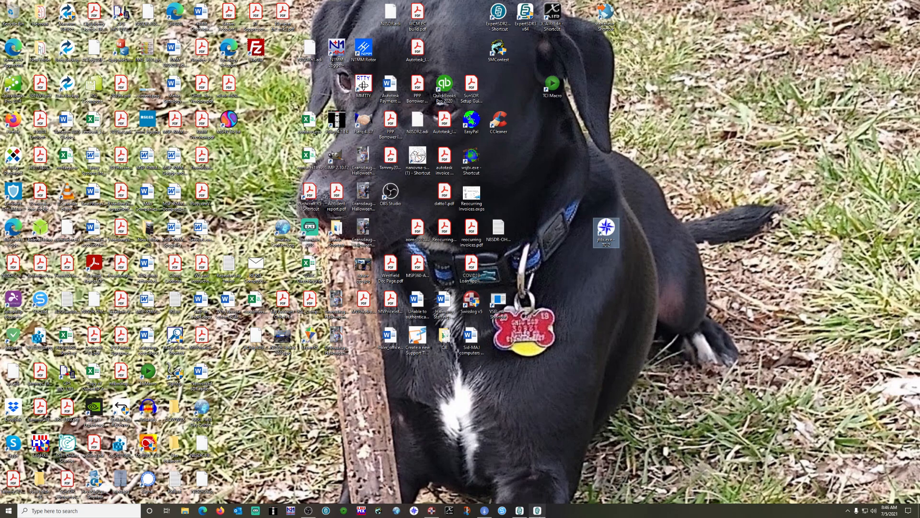
- Close the ExpertSDR3 radio window and its launcher, and quit the related program still running in the background
{"action": "left_click", "coordinate": [538, 510]}
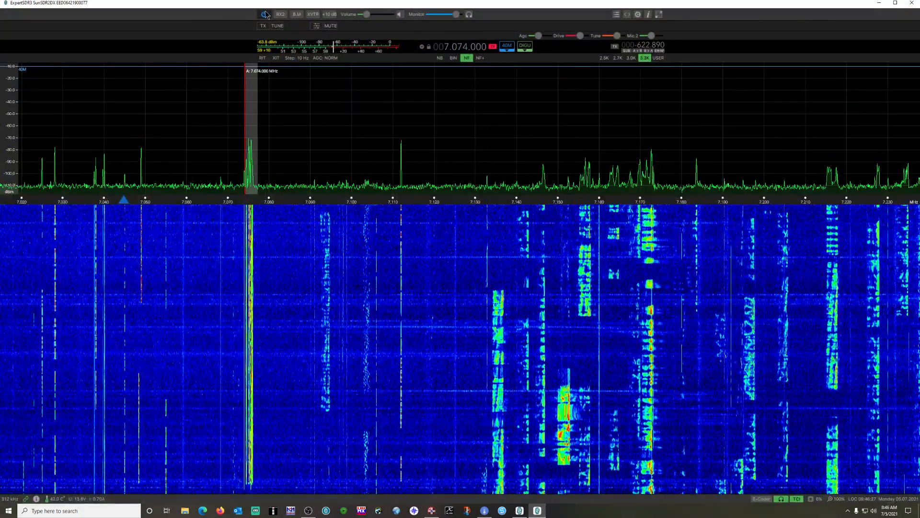
{"action": "left_click", "coordinate": [909, 5]}
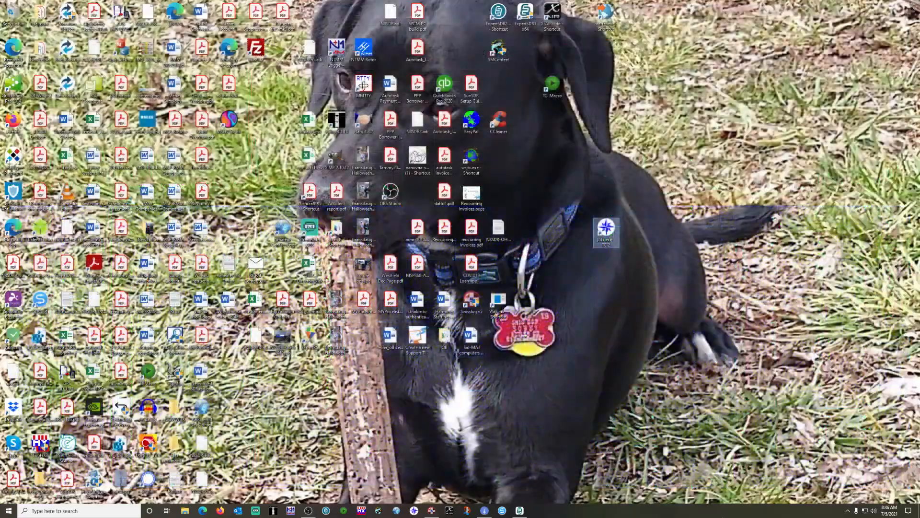
{"action": "left_click", "coordinate": [520, 511]}
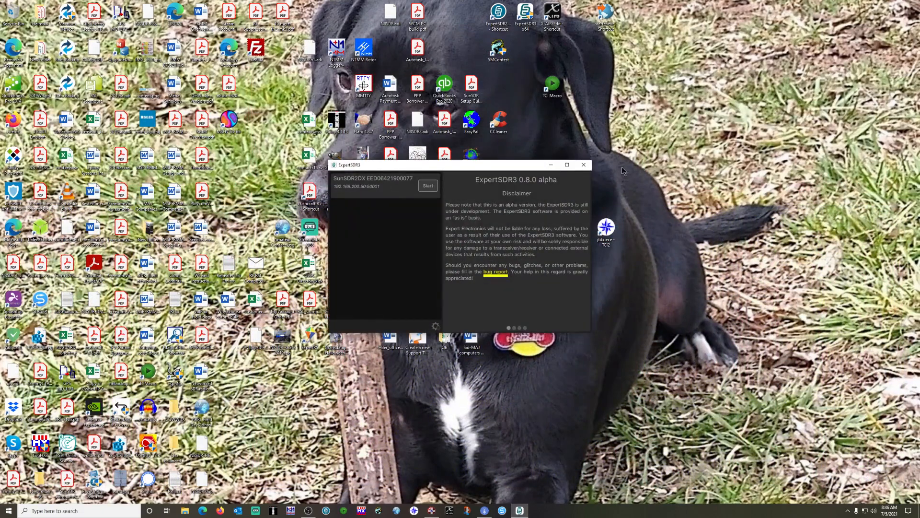
{"action": "left_click", "coordinate": [582, 165]}
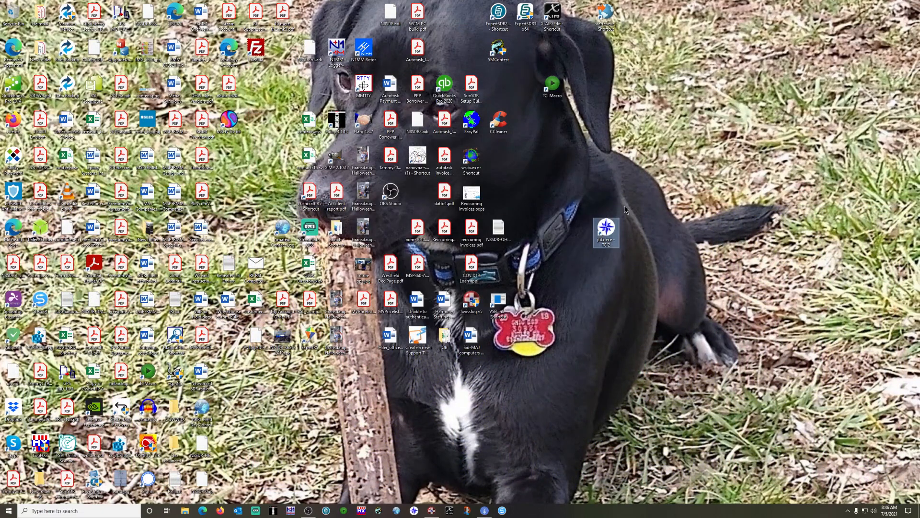
{"action": "left_click", "coordinate": [847, 511]}
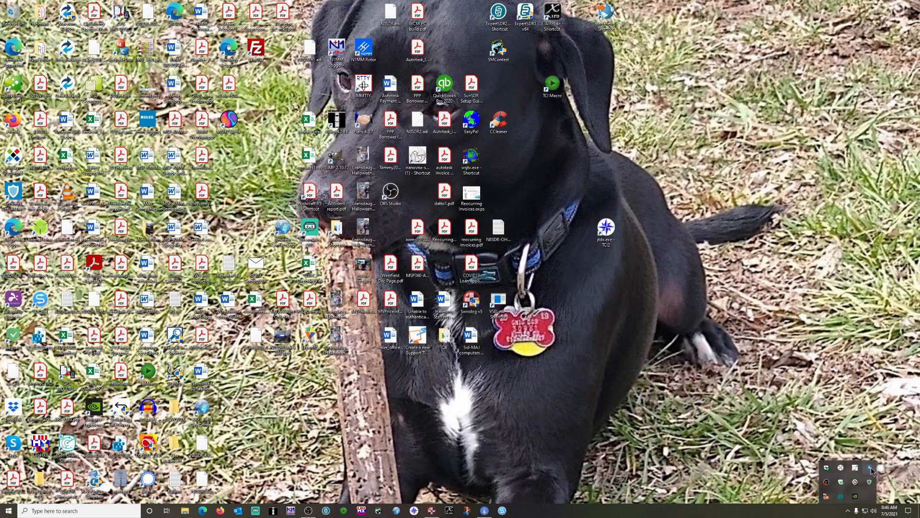
{"action": "right_click", "coordinate": [842, 499]}
{"action": "left_click", "coordinate": [851, 494]}
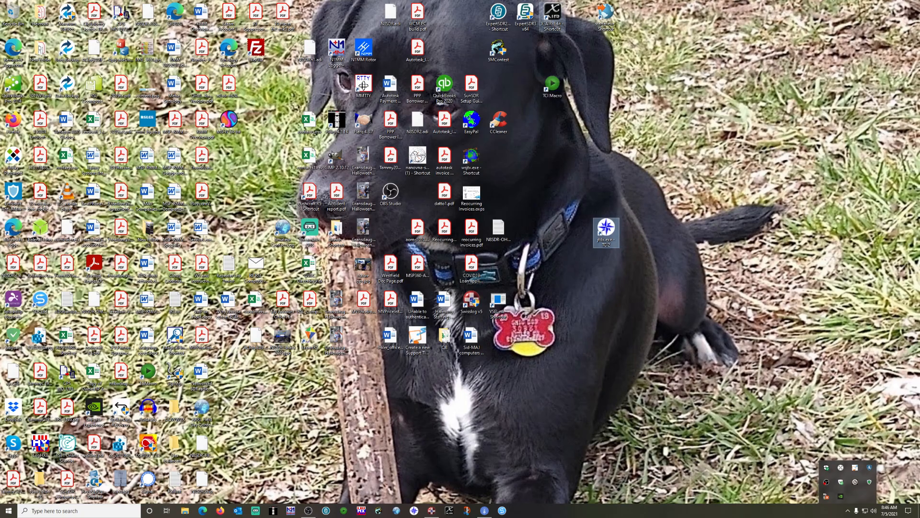
- Launch ExpertSDR3 again, power on the SunSDR2DX receiver, and minimise both the radio window and the launcher
{"action": "left_click", "coordinate": [632, 86]}
{"action": "left_click", "coordinate": [536, 20]}
{"action": "double_click", "coordinate": [532, 16]}
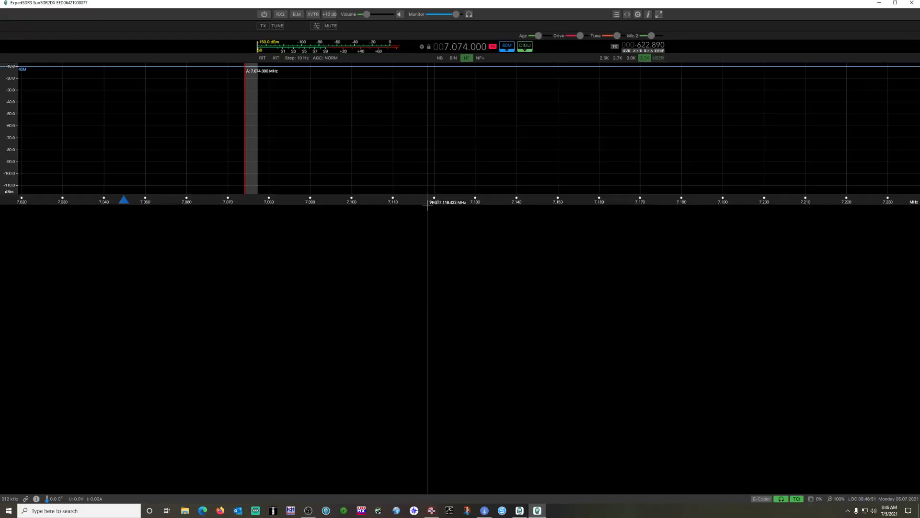
{"action": "left_click", "coordinate": [264, 14]}
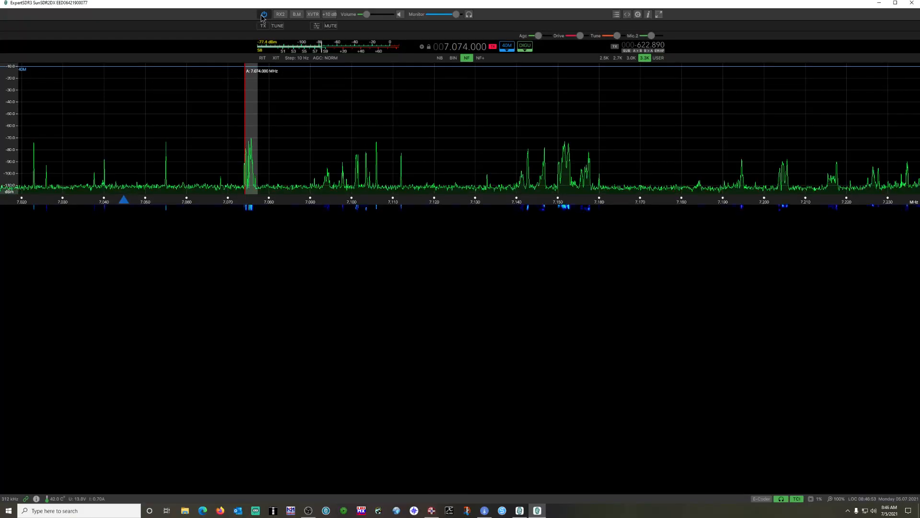
{"action": "left_click", "coordinate": [878, 3]}
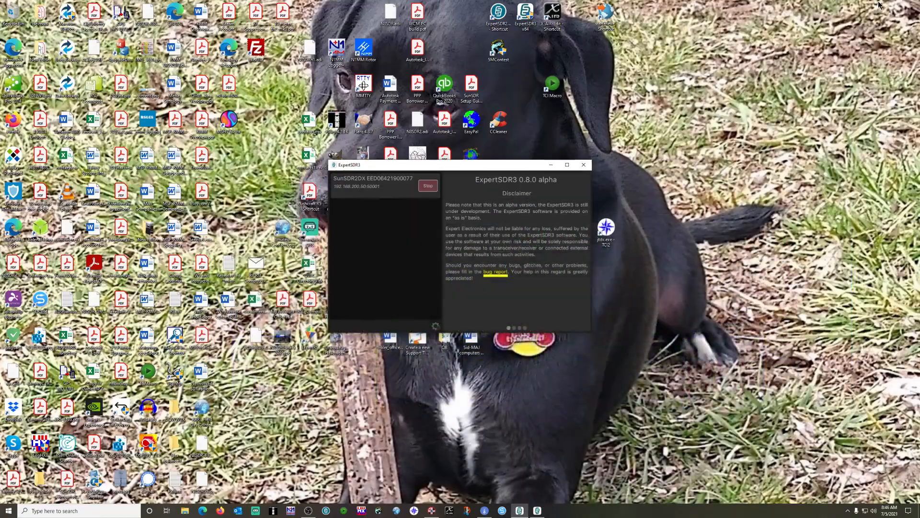
{"action": "left_click", "coordinate": [551, 166]}
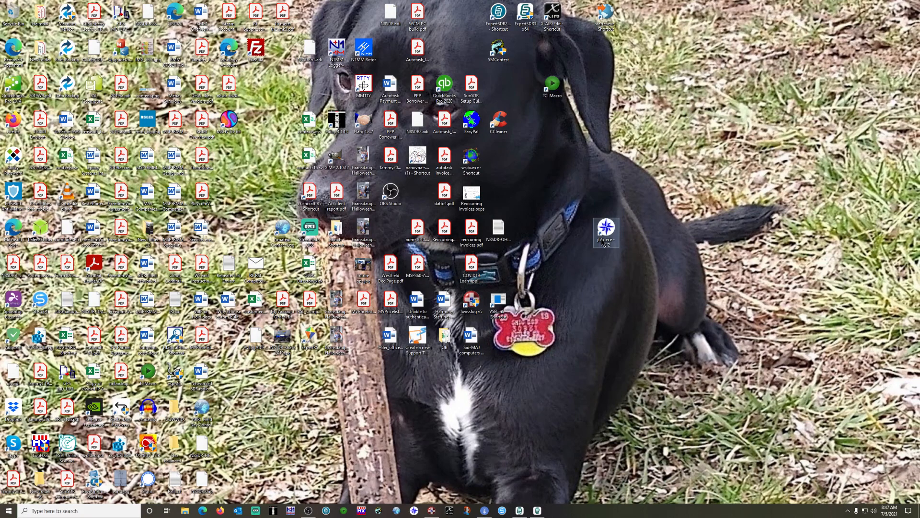
- Restore the ExpertSDR3 window and move it lower on the screen so the second JTDX instance can be seen above it
{"action": "left_click", "coordinate": [538, 511]}
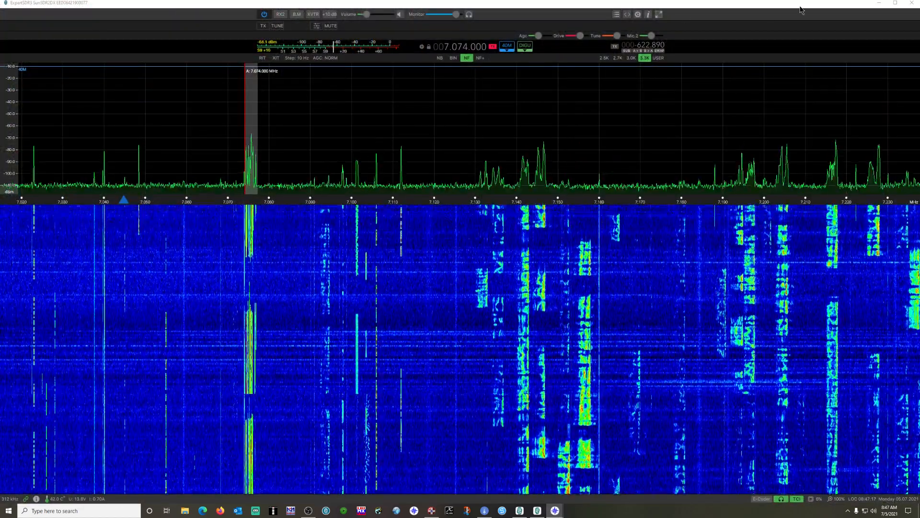
{"action": "left_click_drag", "start_coordinate": [800, 9], "coordinate": [802, 273]}
{"action": "left_click", "coordinate": [607, 230]}
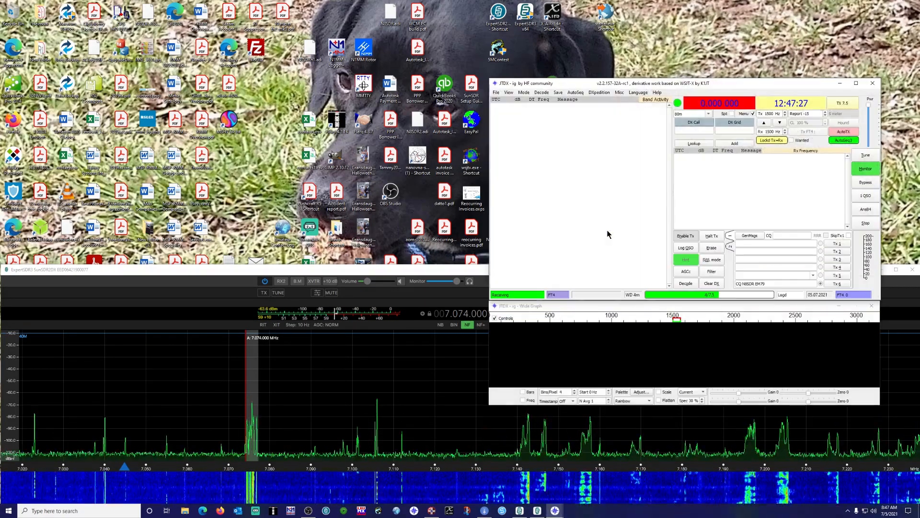
- Dismiss the rig failure, clear the TCI server entry in the second JTDX instance's radio settings for TCI Client RX2, and apply
{"action": "left_click", "coordinate": [494, 92]}
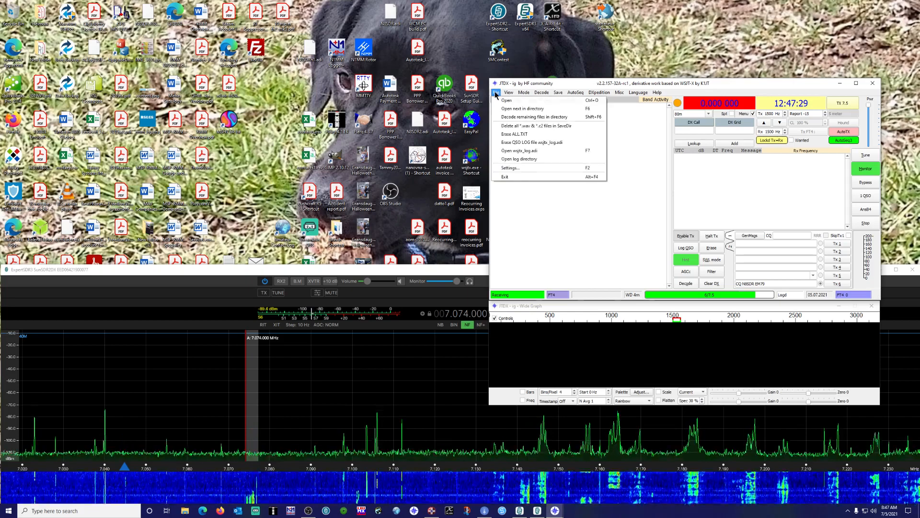
{"action": "left_click", "coordinate": [511, 167]}
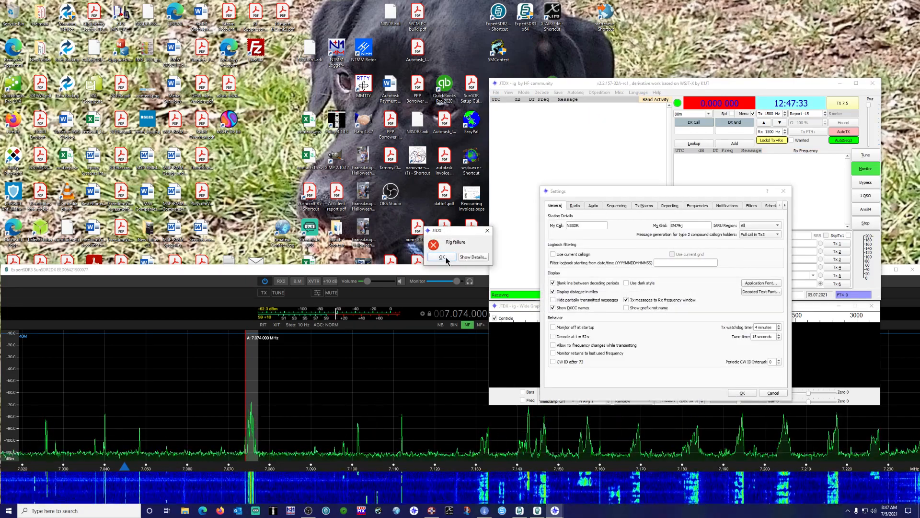
{"action": "left_click", "coordinate": [442, 258]}
{"action": "left_click", "coordinate": [575, 206]}
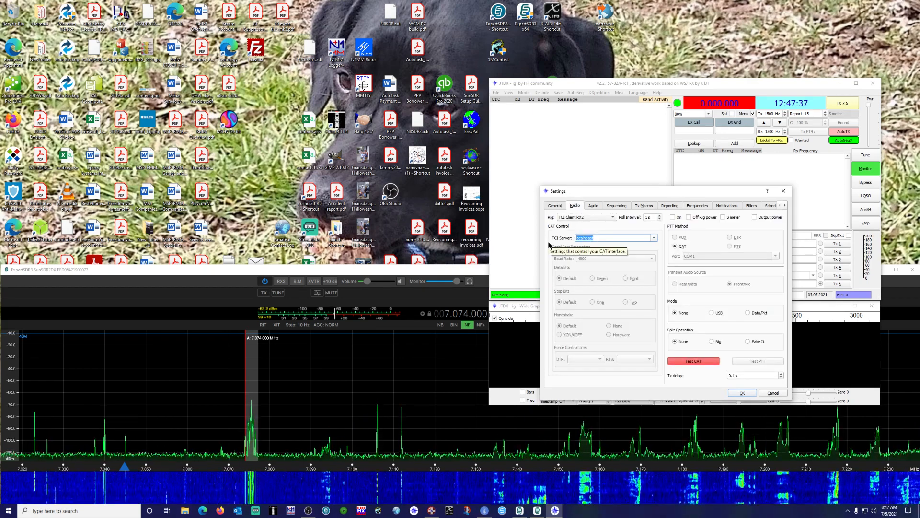
{"action": "key", "text": "Delete"}
{"action": "left_click", "coordinate": [746, 393]}
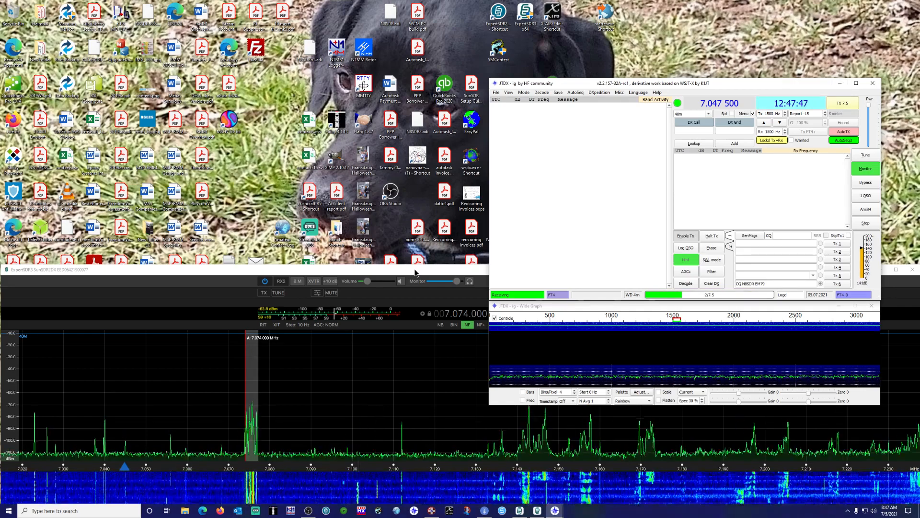
- Move the ExpertSDR3 window back up to show both receivers, and reopen the second JTDX instance's radio settings for review
{"action": "left_click_drag", "start_coordinate": [395, 271], "coordinate": [416, 9]}
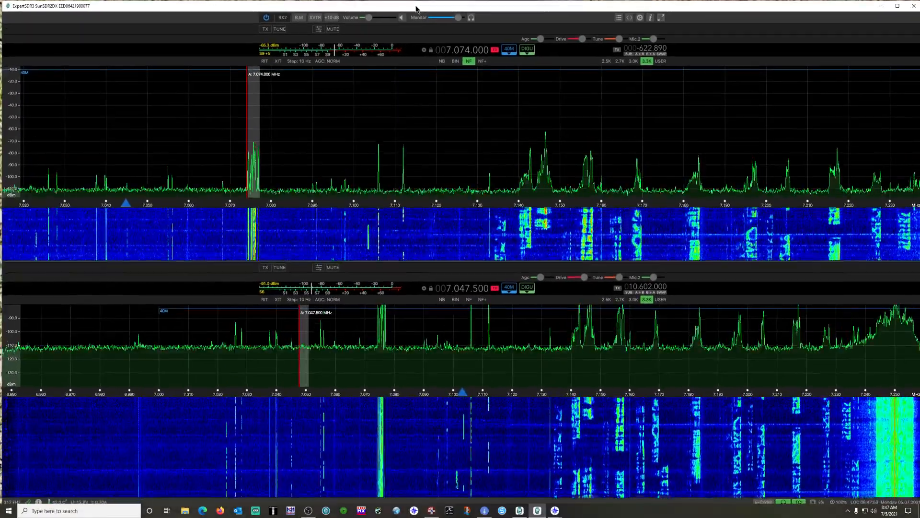
{"action": "left_click", "coordinate": [555, 510]}
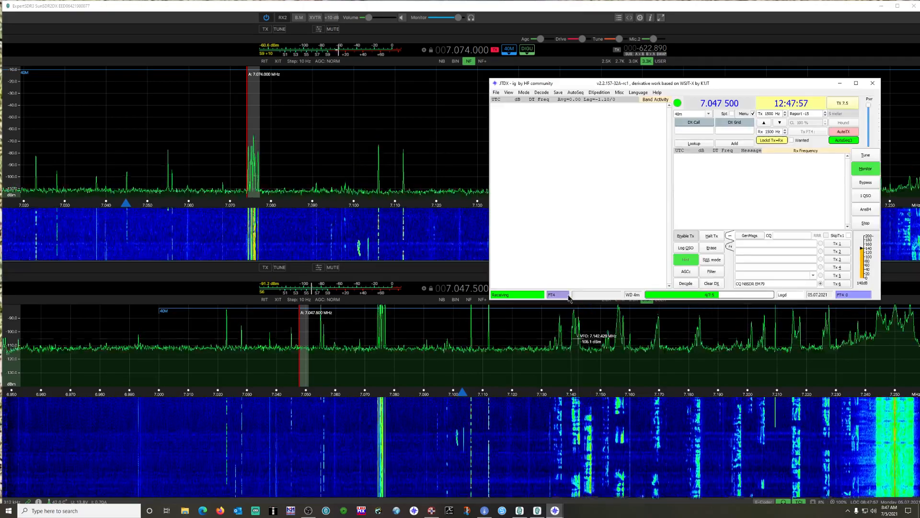
{"action": "left_click", "coordinate": [497, 92]}
{"action": "left_click", "coordinate": [523, 169]}
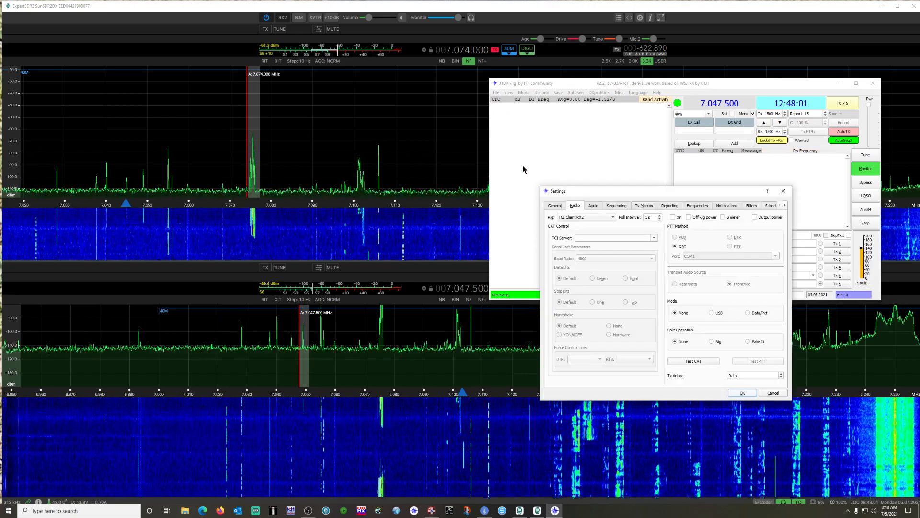
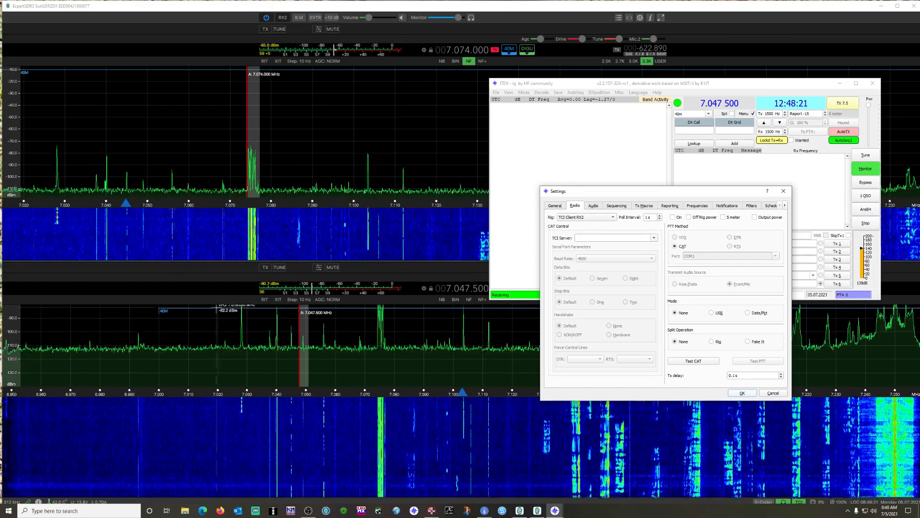
- Start the first JTDX instance again and dismiss its process error
{"action": "left_click", "coordinate": [418, 511]}
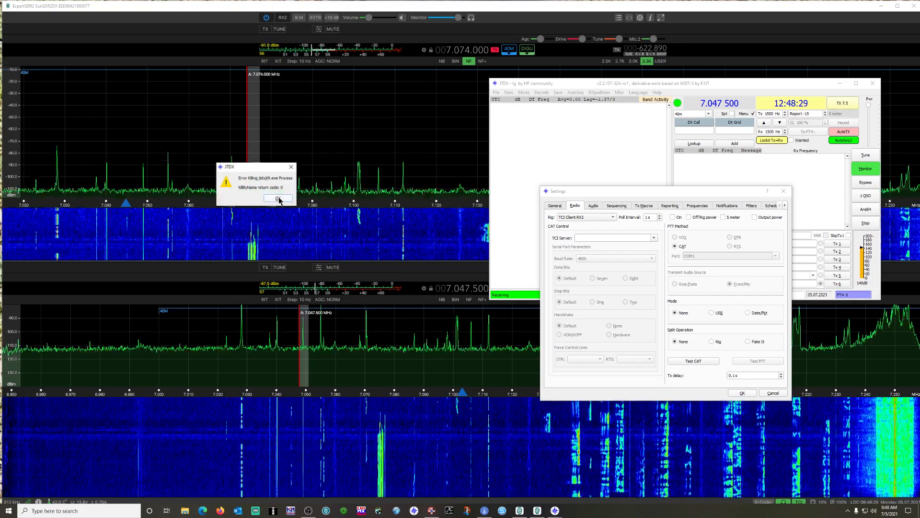
{"action": "left_click", "coordinate": [278, 198]}
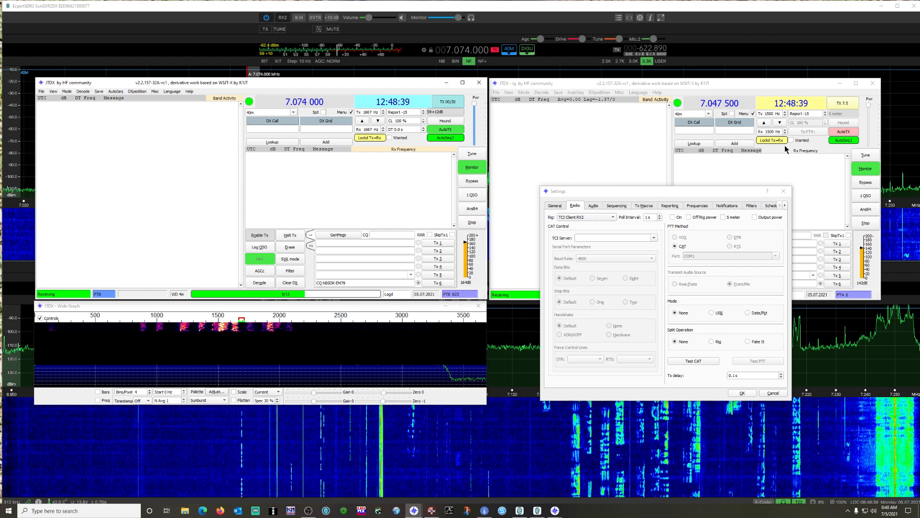
- Cancel the second JTDX instance's settings and bring its Wide Graph to the front
{"action": "left_click", "coordinate": [773, 393]}
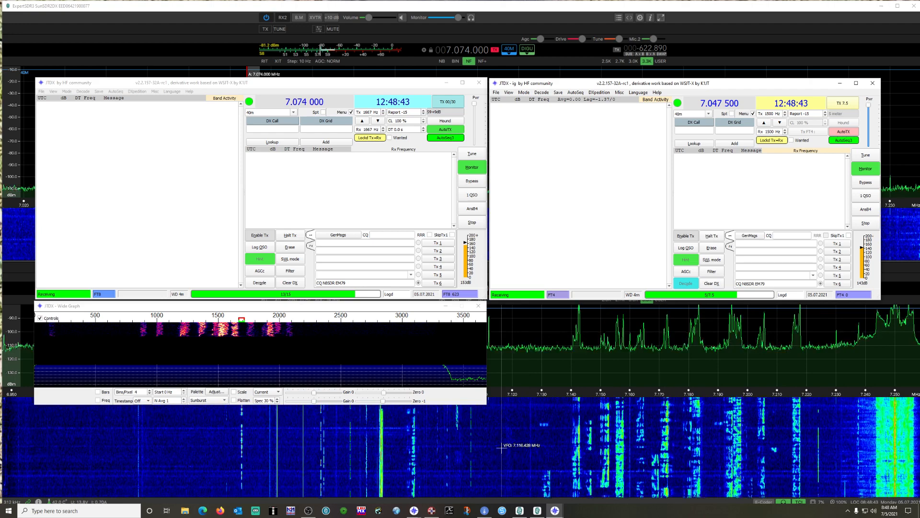
{"action": "mouse_move", "coordinate": [555, 512]}
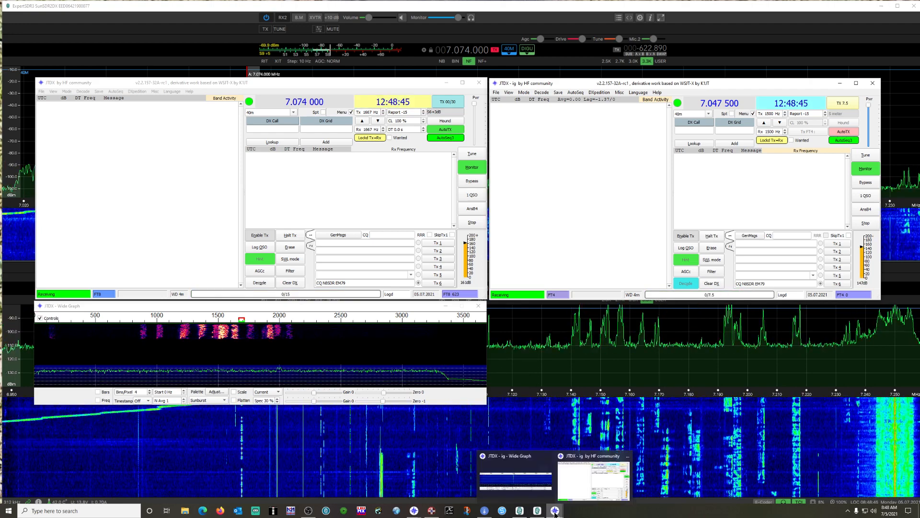
{"action": "left_click", "coordinate": [515, 480]}
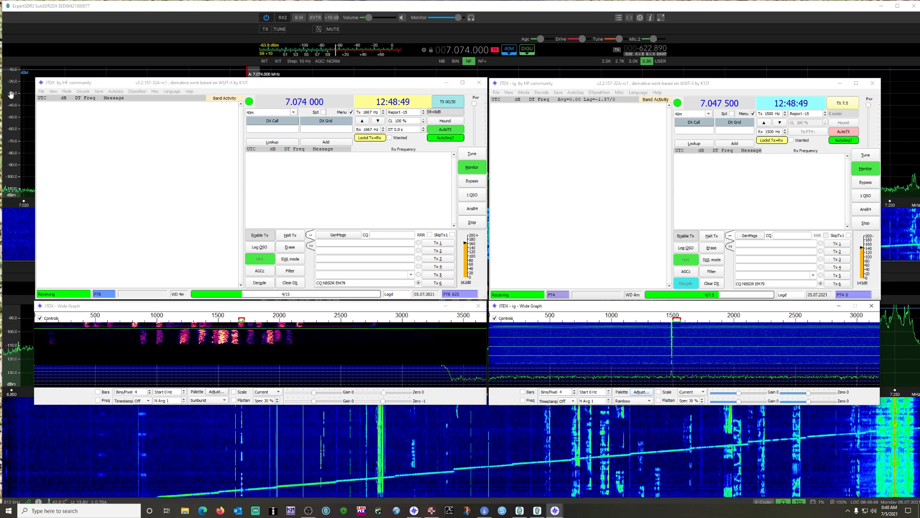
- Review the radio settings of both JTDX instances, TCI Client RX1 and TCI Client RX2, and cancel both settings dialogs
{"action": "left_click", "coordinate": [41, 91]}
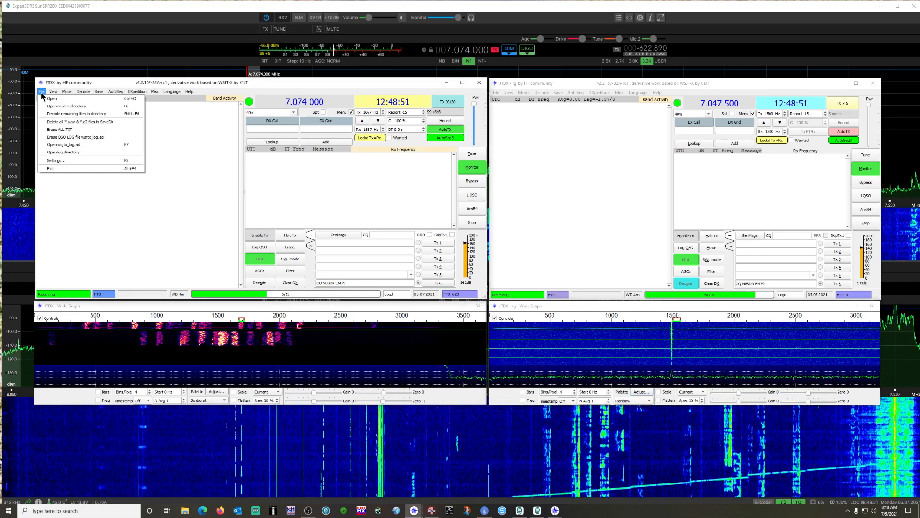
{"action": "left_click", "coordinate": [66, 161]}
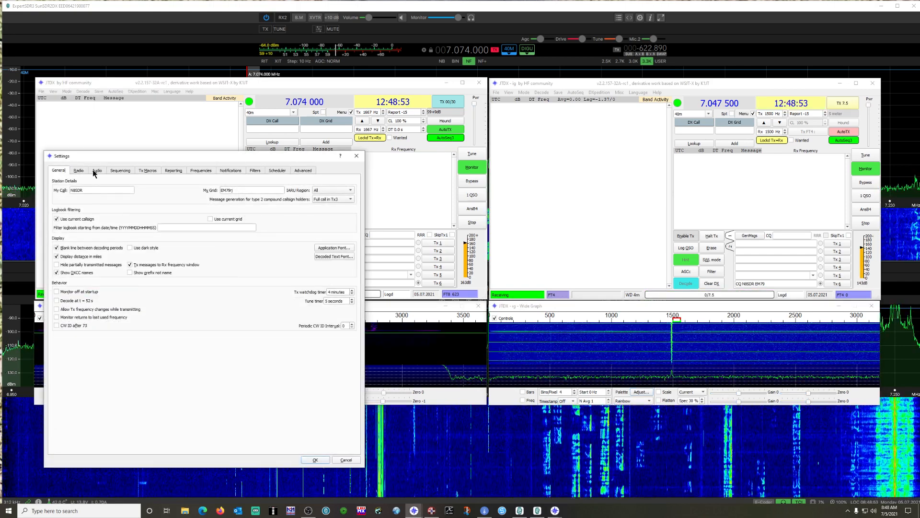
{"action": "left_click", "coordinate": [81, 170]}
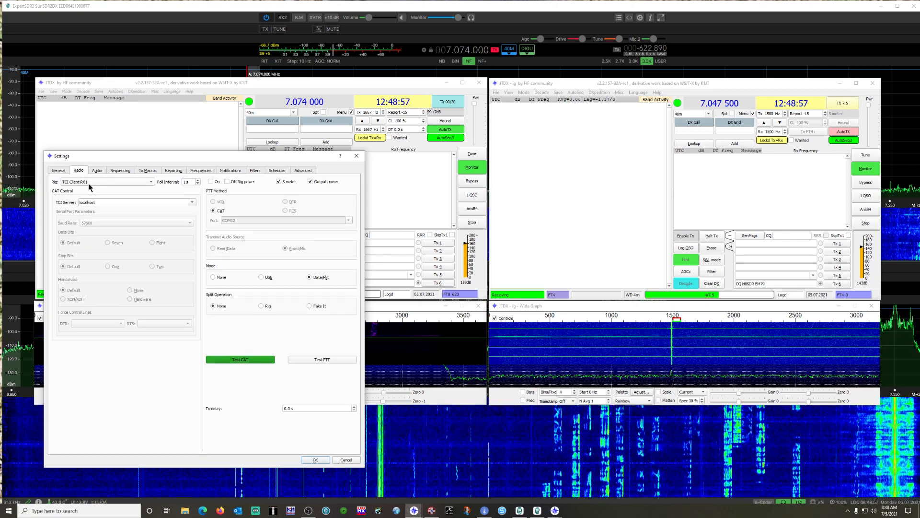
{"action": "left_click", "coordinate": [496, 92]}
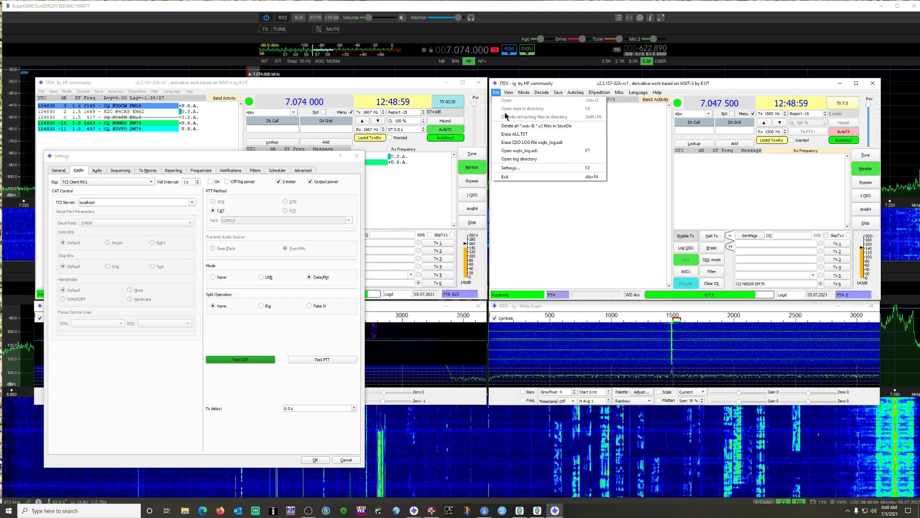
{"action": "left_click", "coordinate": [509, 168]}
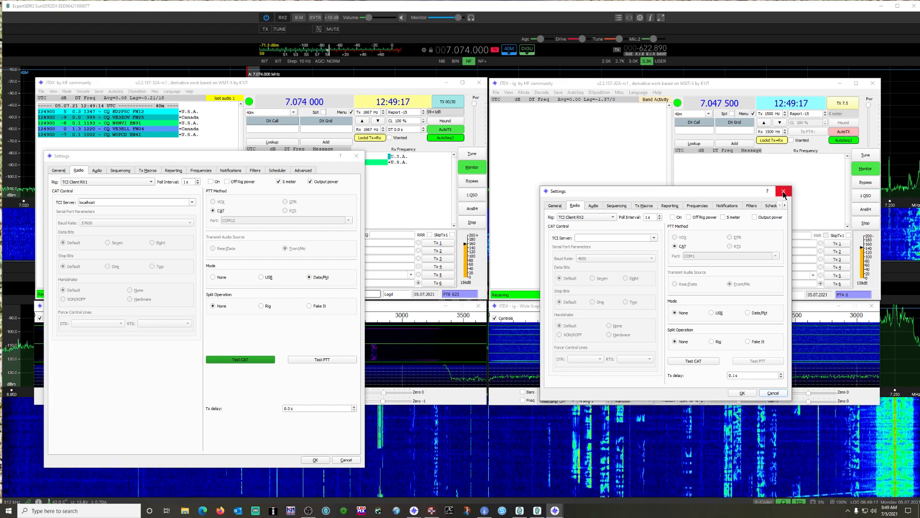
{"action": "left_click", "coordinate": [772, 393]}
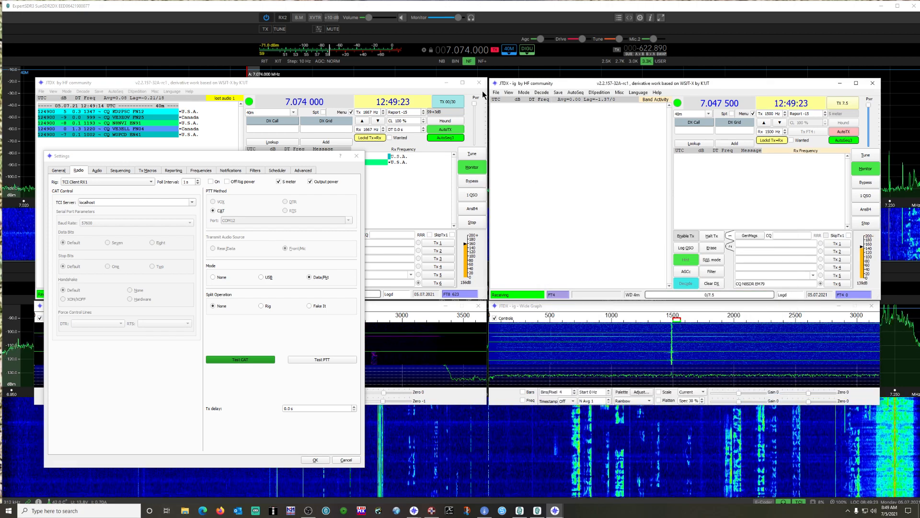
{"action": "left_click", "coordinate": [342, 460]}
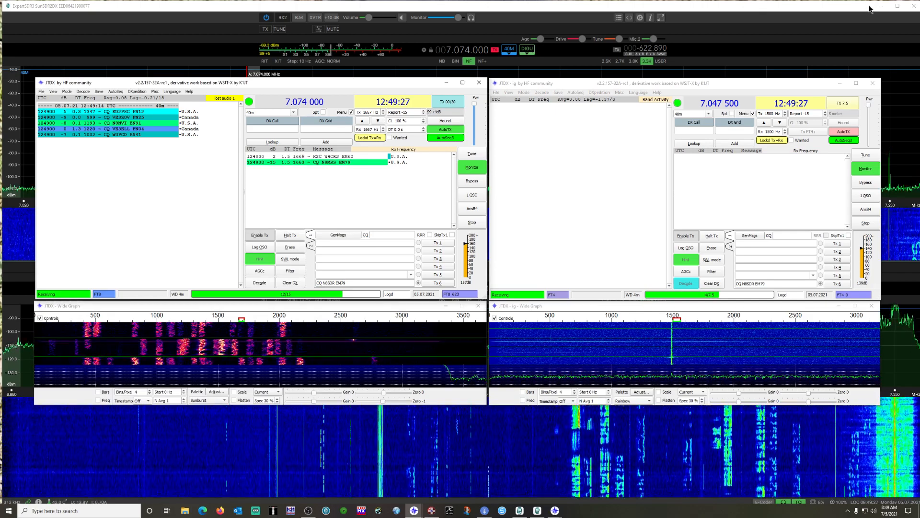
- Minimize ExpertSDR3 and both JTDX main windows, and open the properties of the jtdx.exe - TCI2 desktop shortcut
{"action": "left_click", "coordinate": [881, 7]}
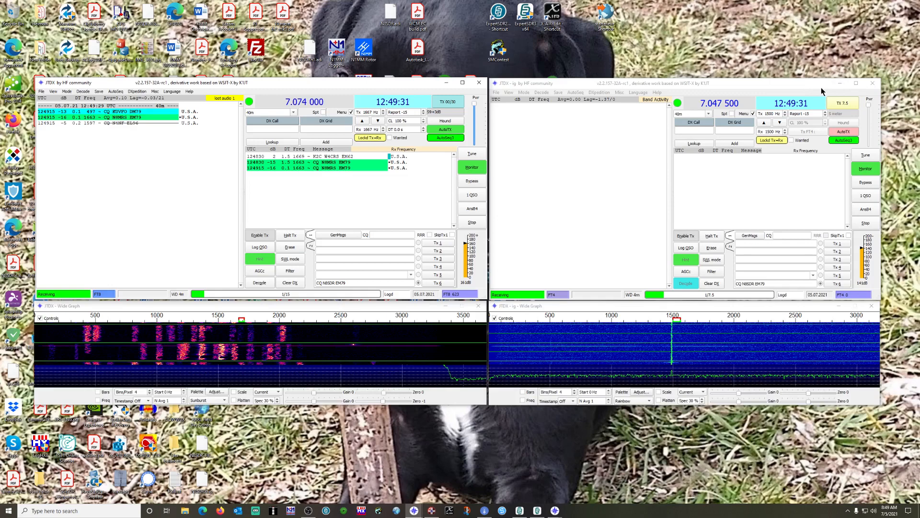
{"action": "left_click", "coordinate": [841, 84]}
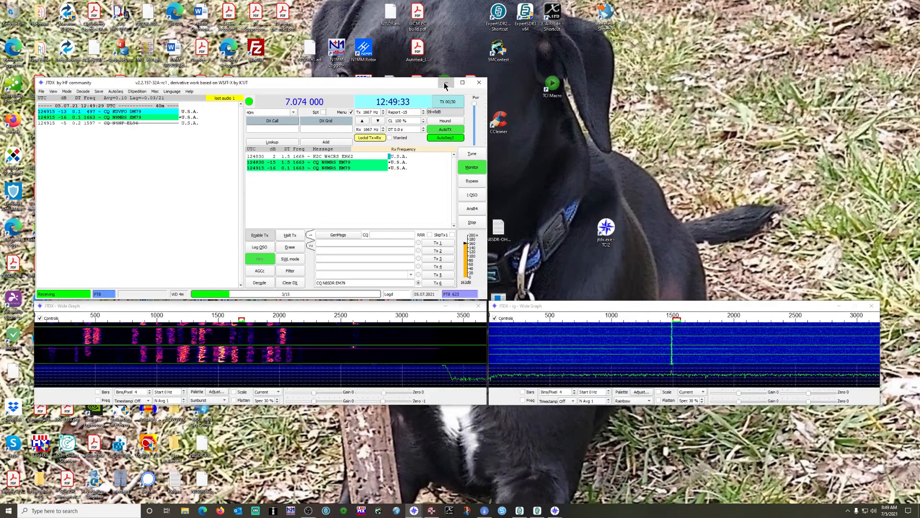
{"action": "left_click", "coordinate": [445, 85]}
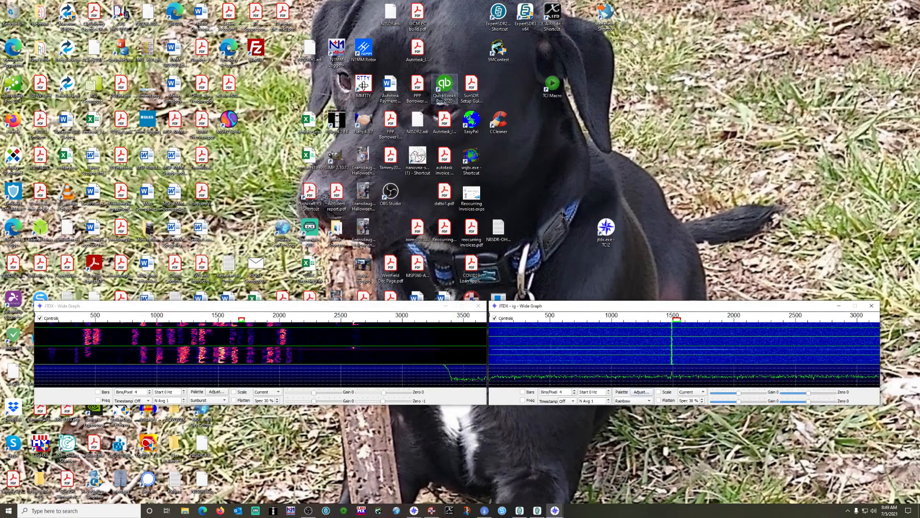
{"action": "right_click", "coordinate": [606, 230]}
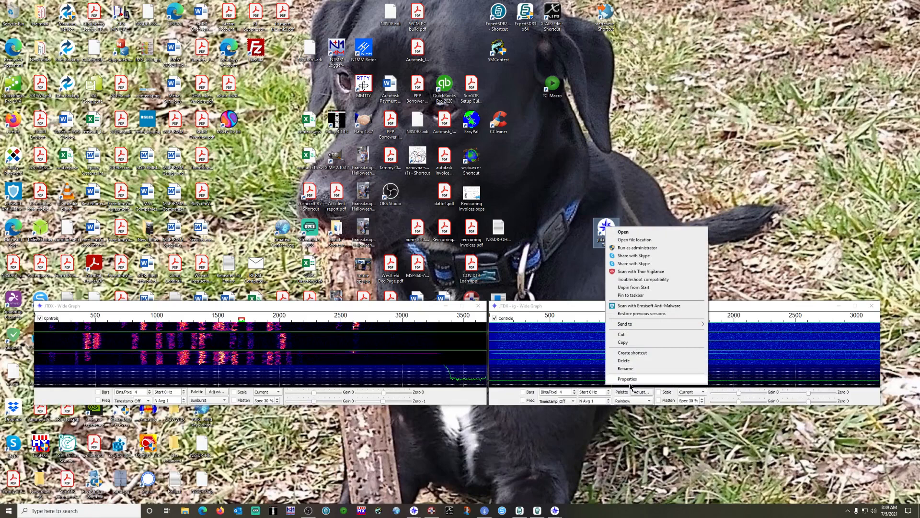
{"action": "left_click", "coordinate": [628, 378]}
{"action": "left_click_drag", "start_coordinate": [683, 231], "coordinate": [676, 105]}
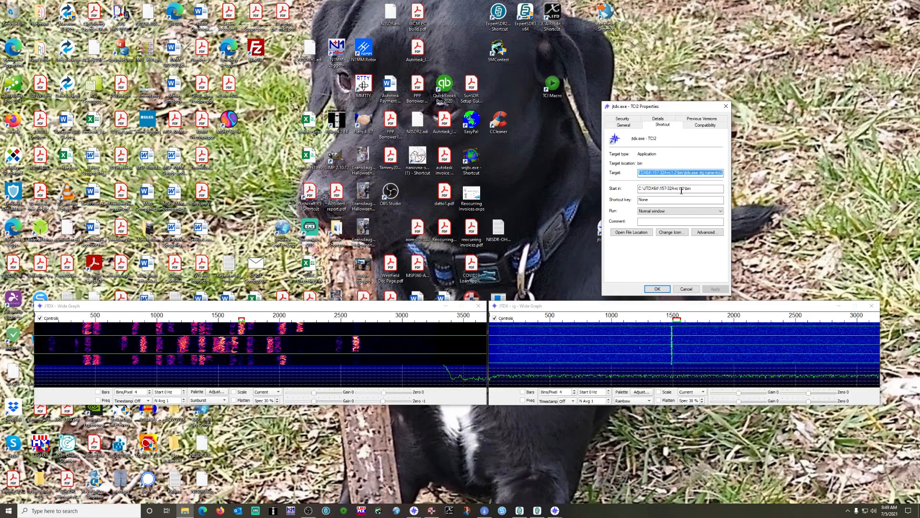
- Examine the shortcut's file location, comparing the JTDX64 version folders and the bin folder of 157-32A-rc1-2, and close the folder and properties
{"action": "left_click", "coordinate": [629, 232]}
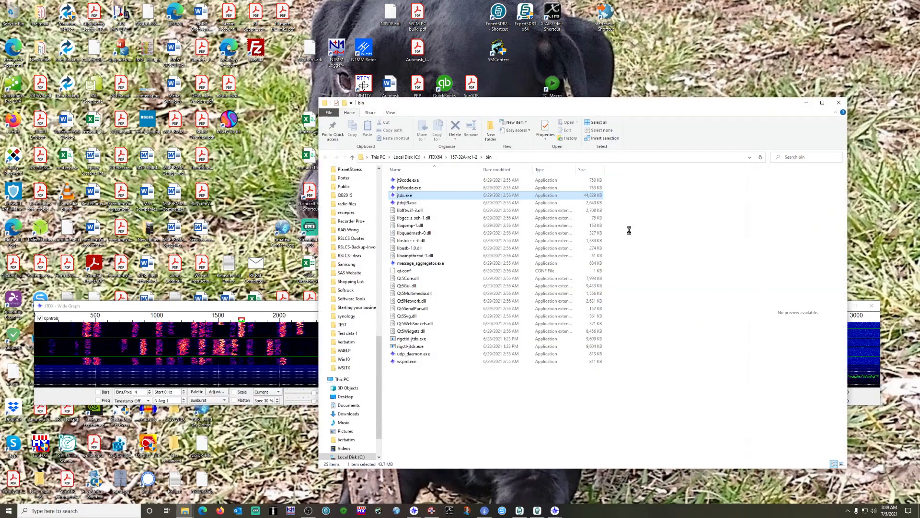
{"action": "left_click", "coordinate": [435, 158]}
{"action": "left_click", "coordinate": [415, 203]}
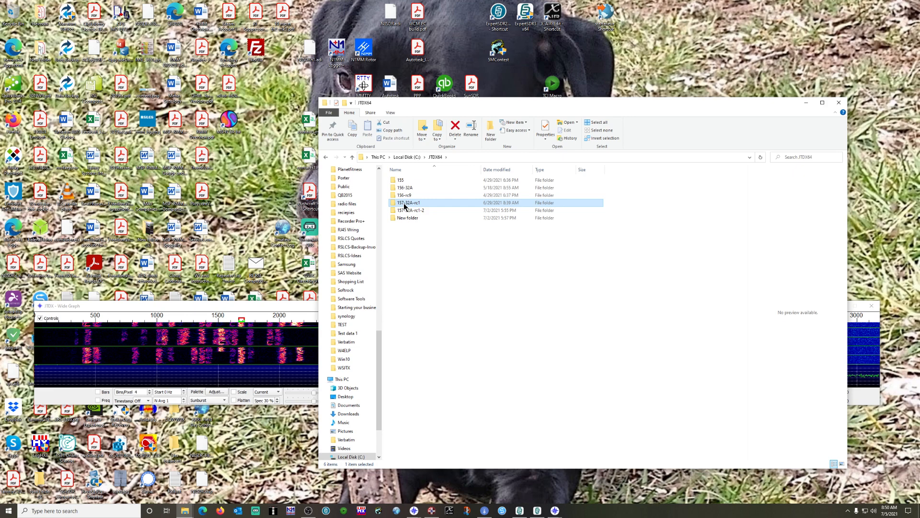
{"action": "right_click", "coordinate": [405, 205]}
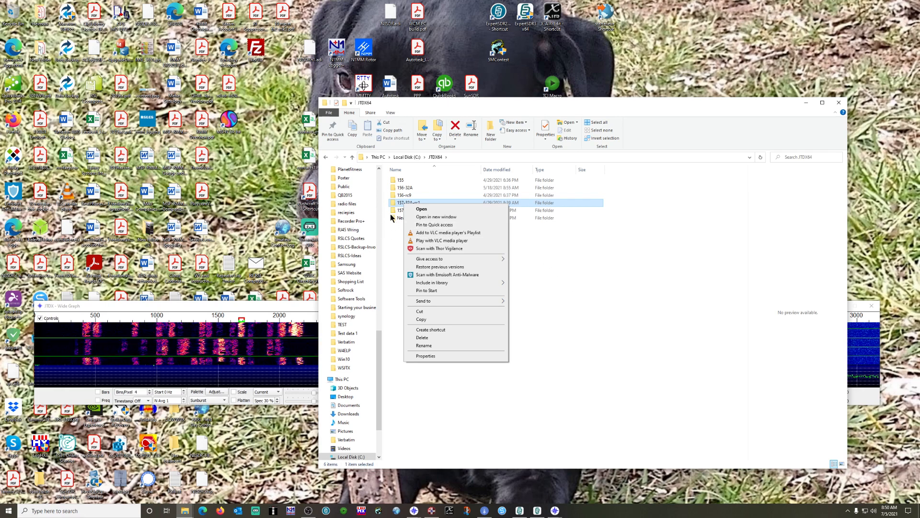
{"action": "left_click", "coordinate": [551, 256]}
{"action": "left_click", "coordinate": [552, 256]}
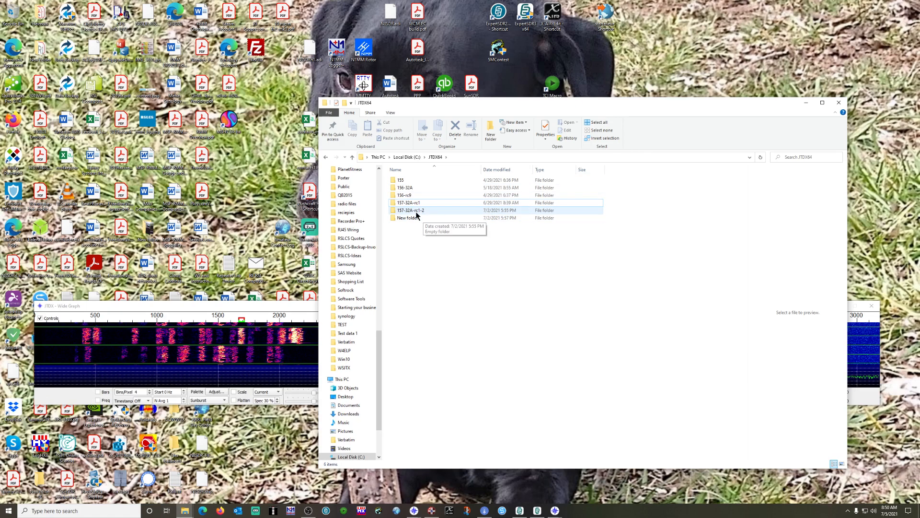
{"action": "double_click", "coordinate": [416, 213]}
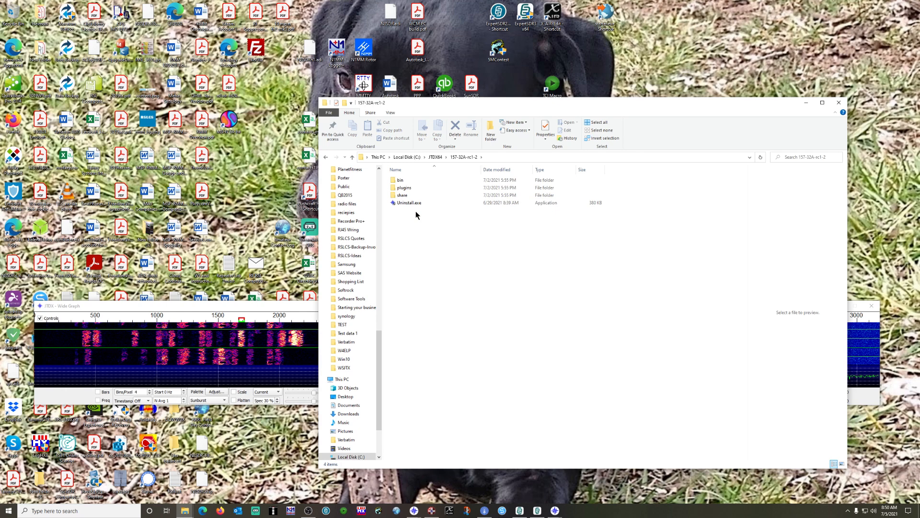
{"action": "double_click", "coordinate": [398, 181]}
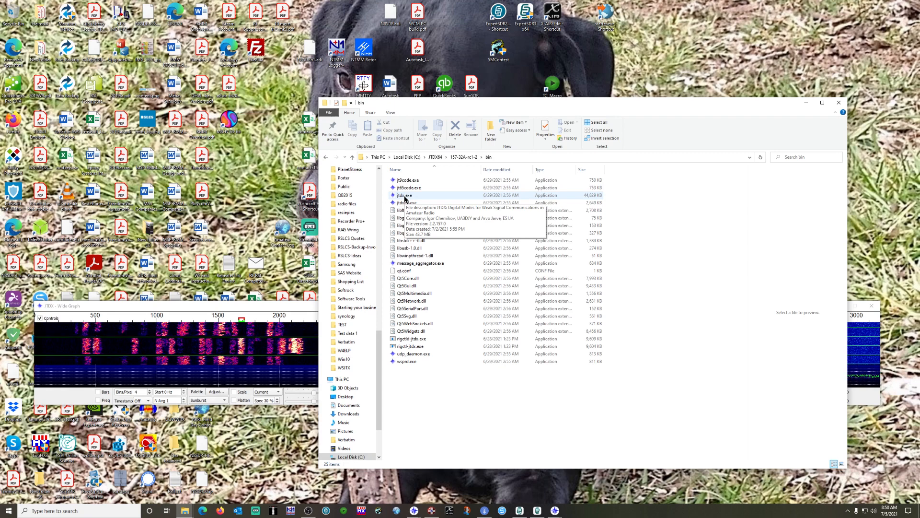
{"action": "left_click", "coordinate": [839, 102]}
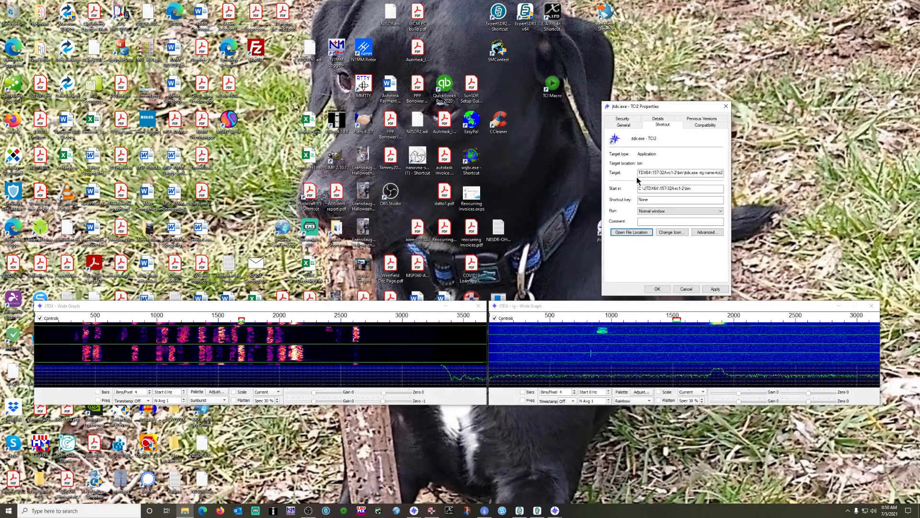
{"action": "left_click", "coordinate": [691, 289]}
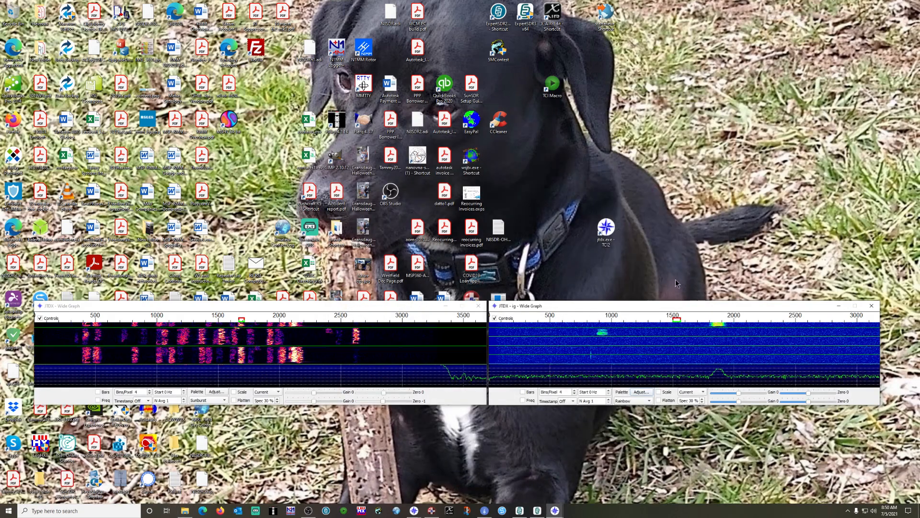
- Examine the jtdx.exe - TCI2 shortcut's target path and its rig name argument in the properties, and cancel without changes
{"action": "right_click", "coordinate": [611, 233]}
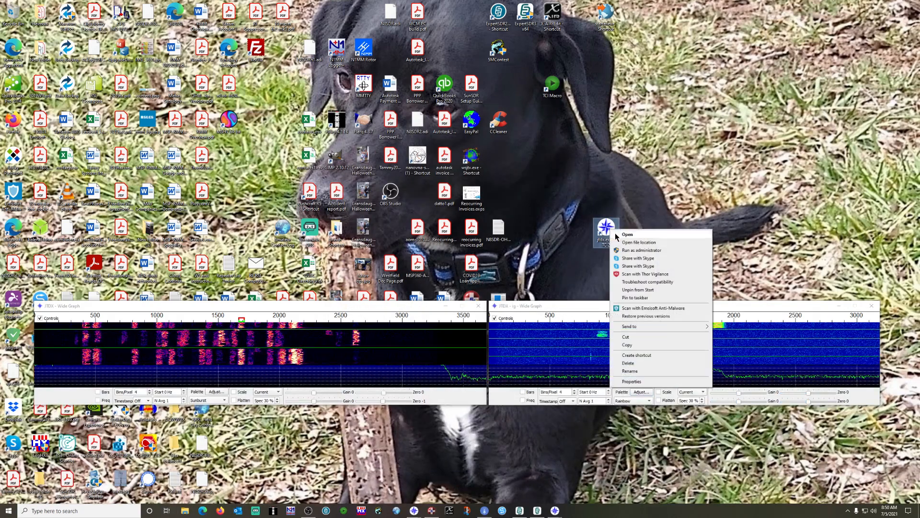
{"action": "left_click", "coordinate": [632, 381]}
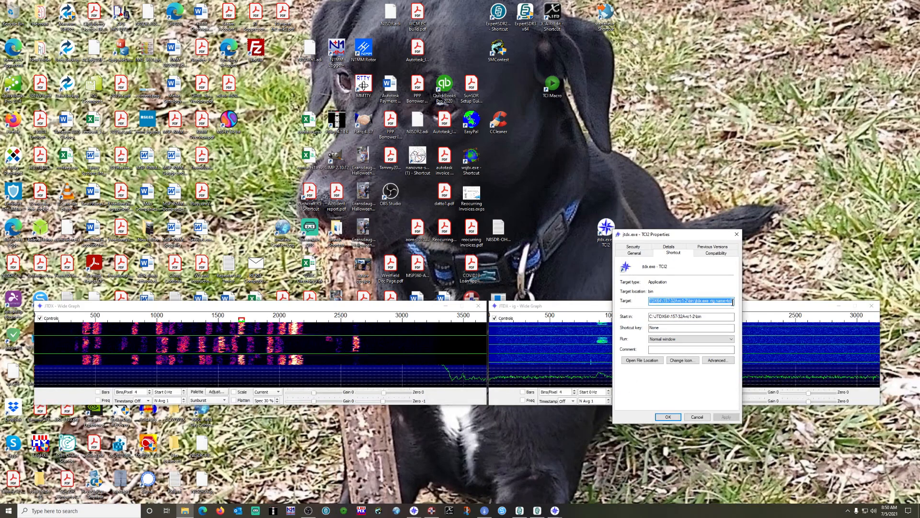
{"action": "left_click_drag", "start_coordinate": [731, 300], "coordinate": [648, 291]}
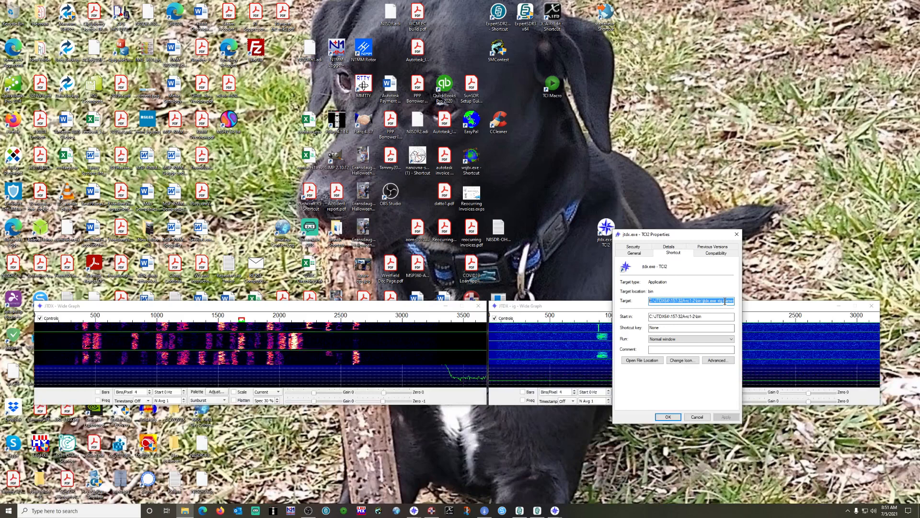
{"action": "left_click", "coordinate": [721, 301]}
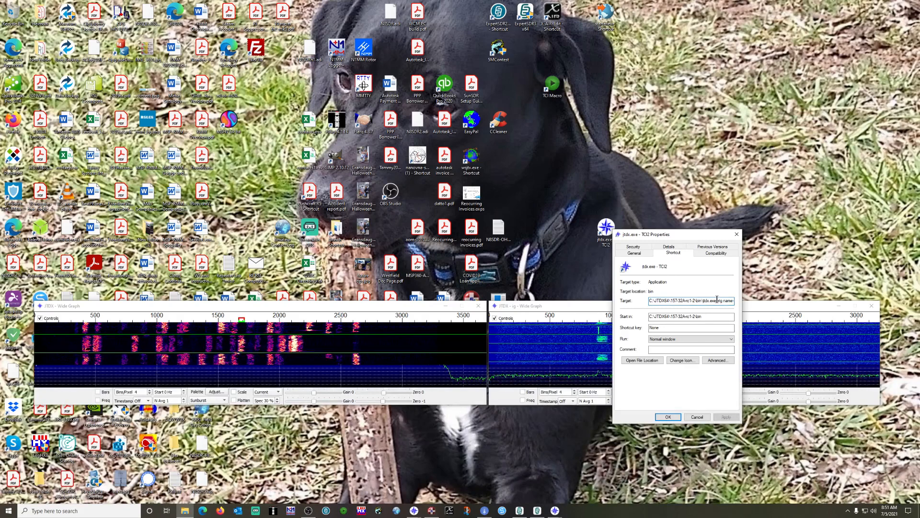
{"action": "left_click_drag", "start_coordinate": [733, 301], "coordinate": [735, 302]}
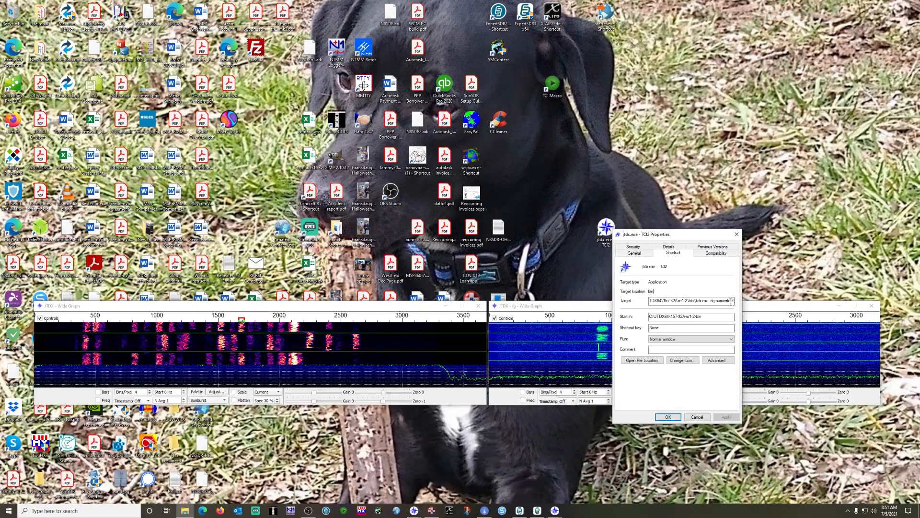
{"action": "left_click_drag", "start_coordinate": [709, 301], "coordinate": [759, 298]}
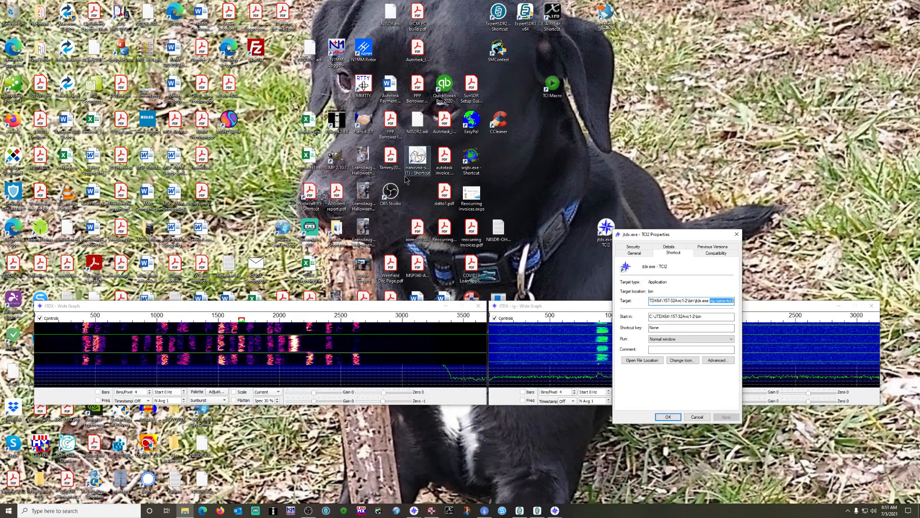
{"action": "left_click", "coordinate": [709, 302]}
{"action": "double_click", "coordinate": [712, 301]}
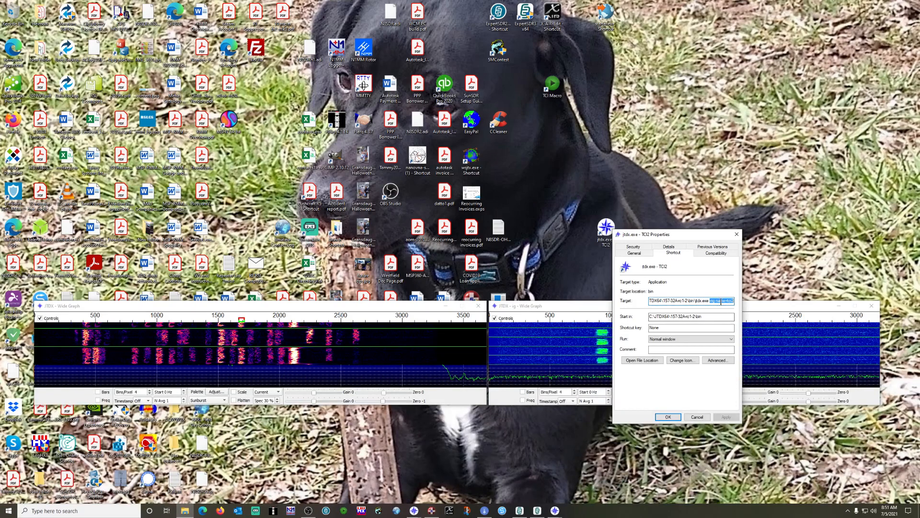
{"action": "left_click", "coordinate": [697, 417]}
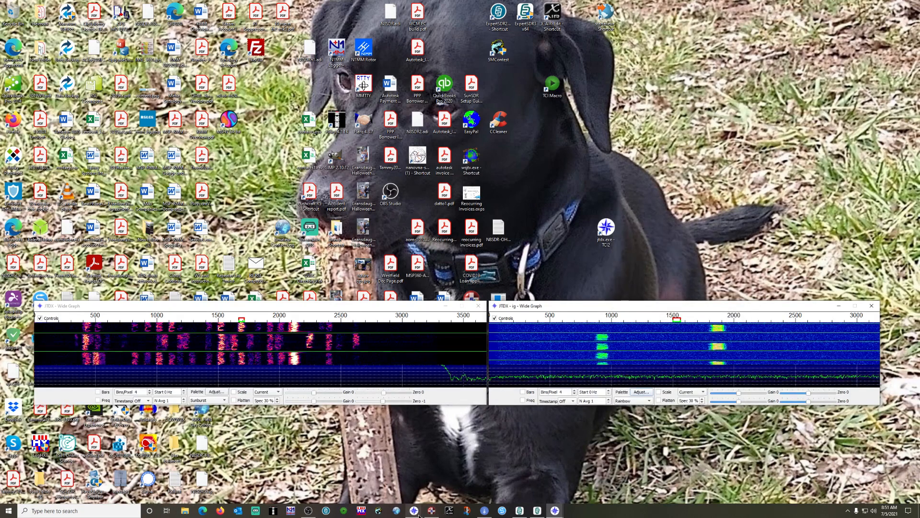
- Switch back to ExpertSDR3 to show both receivers' panoramas on the 40 metre band
{"action": "mouse_move", "coordinate": [555, 509]}
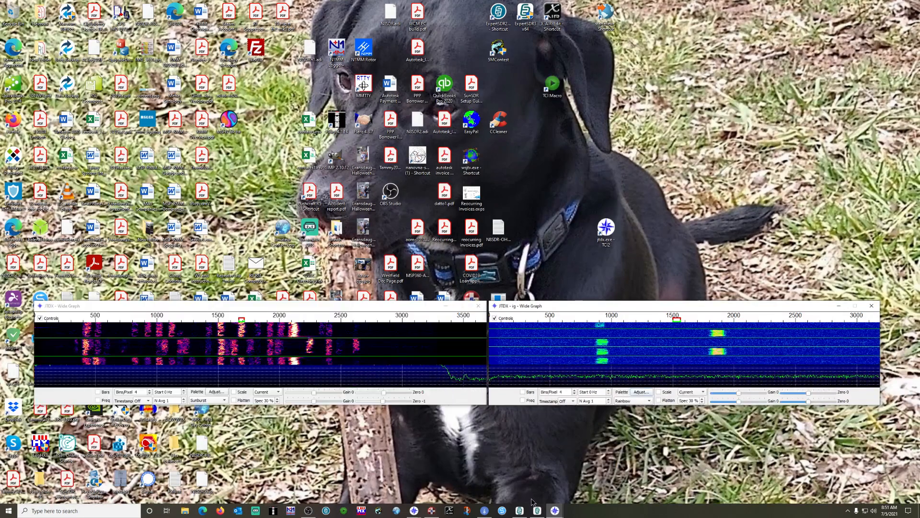
{"action": "left_click", "coordinate": [538, 511]}
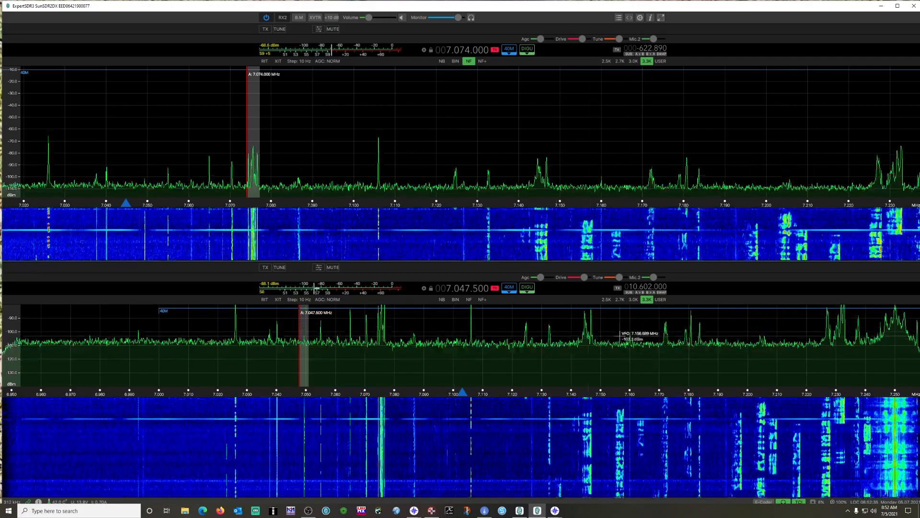
{"action": "key", "text": "alt+Tab"}
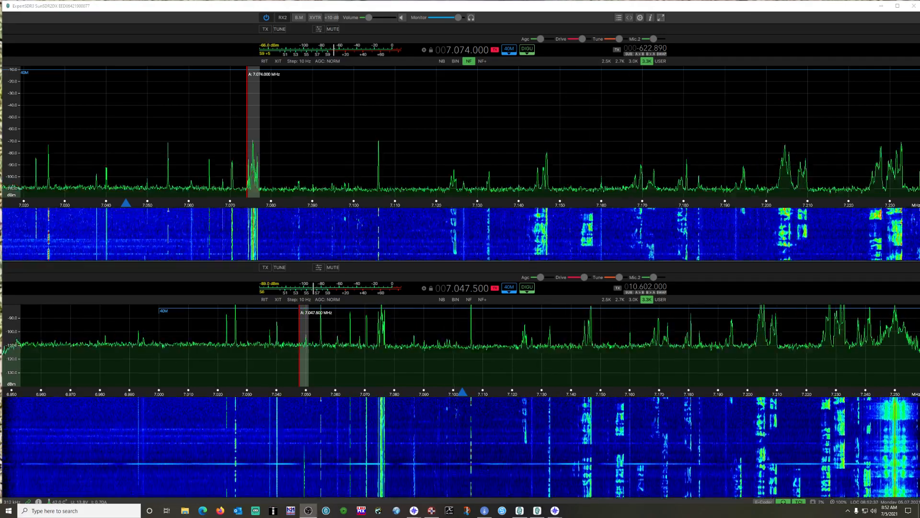